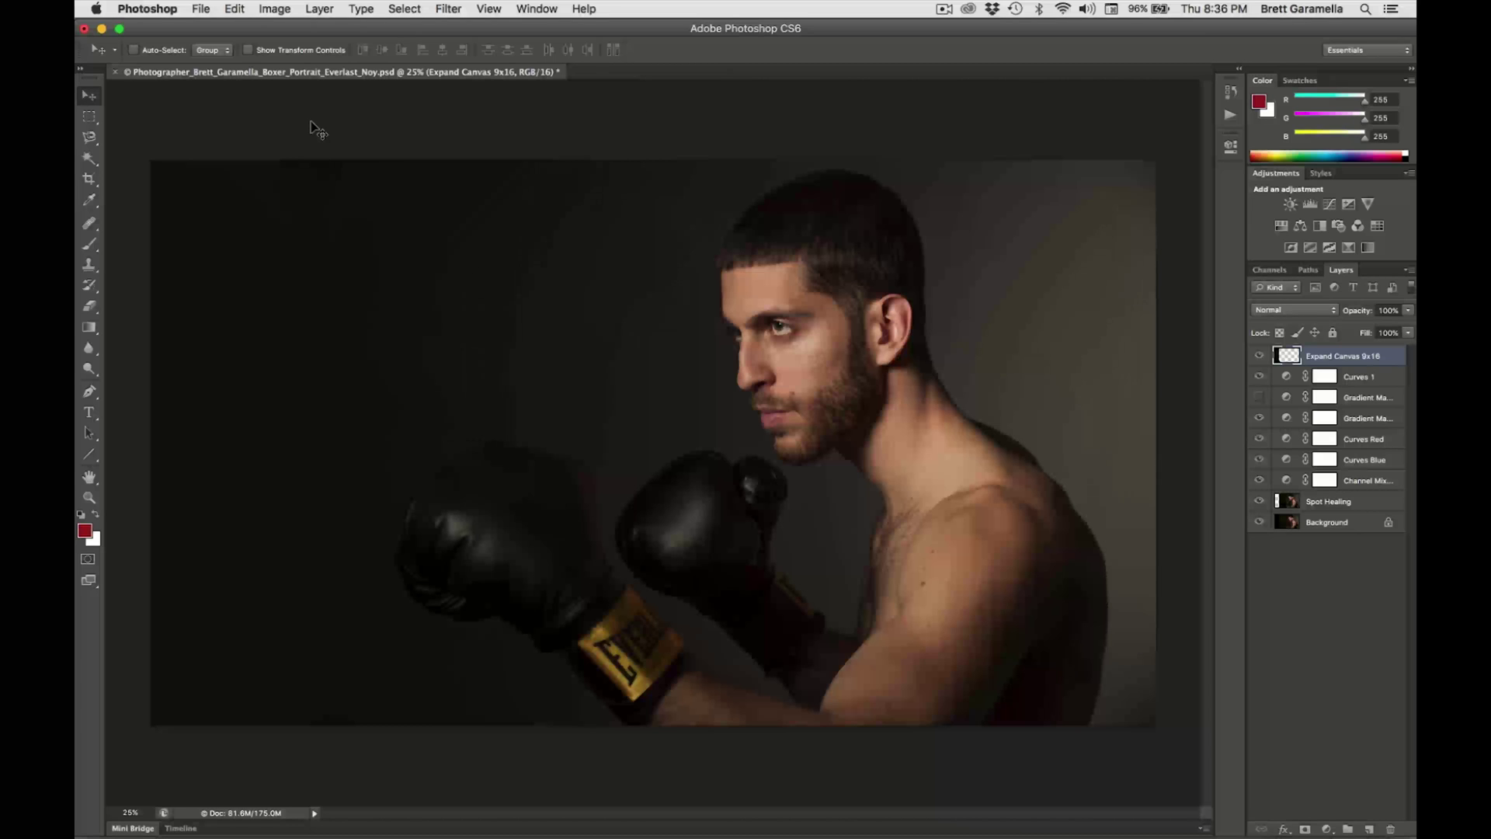
Step: Flatten the image into a single Background layer, discarding the hidden layers
{"action": "left_click", "coordinate": [319, 9]}
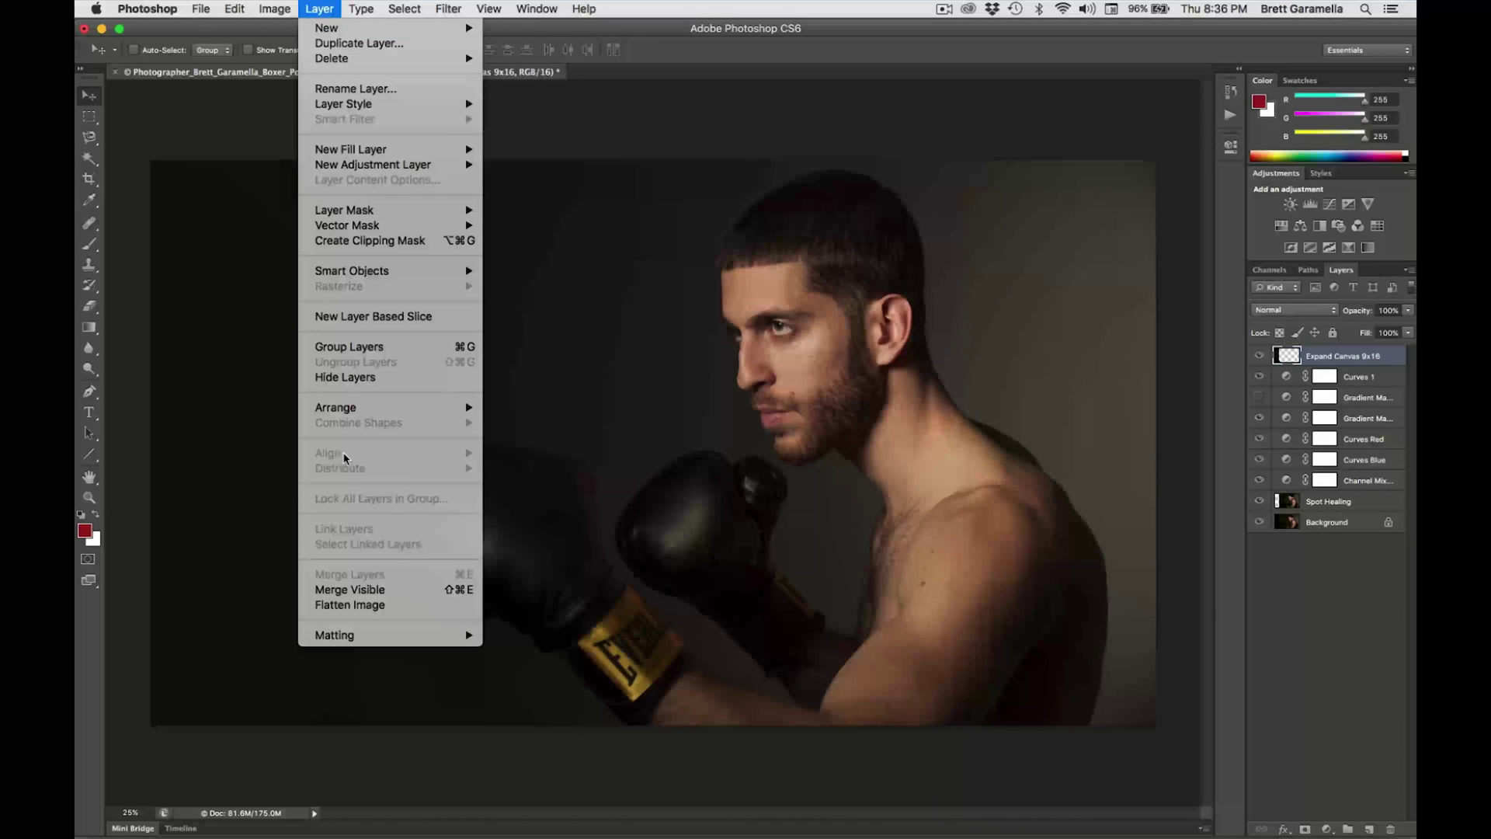
{"action": "left_click", "coordinate": [355, 606]}
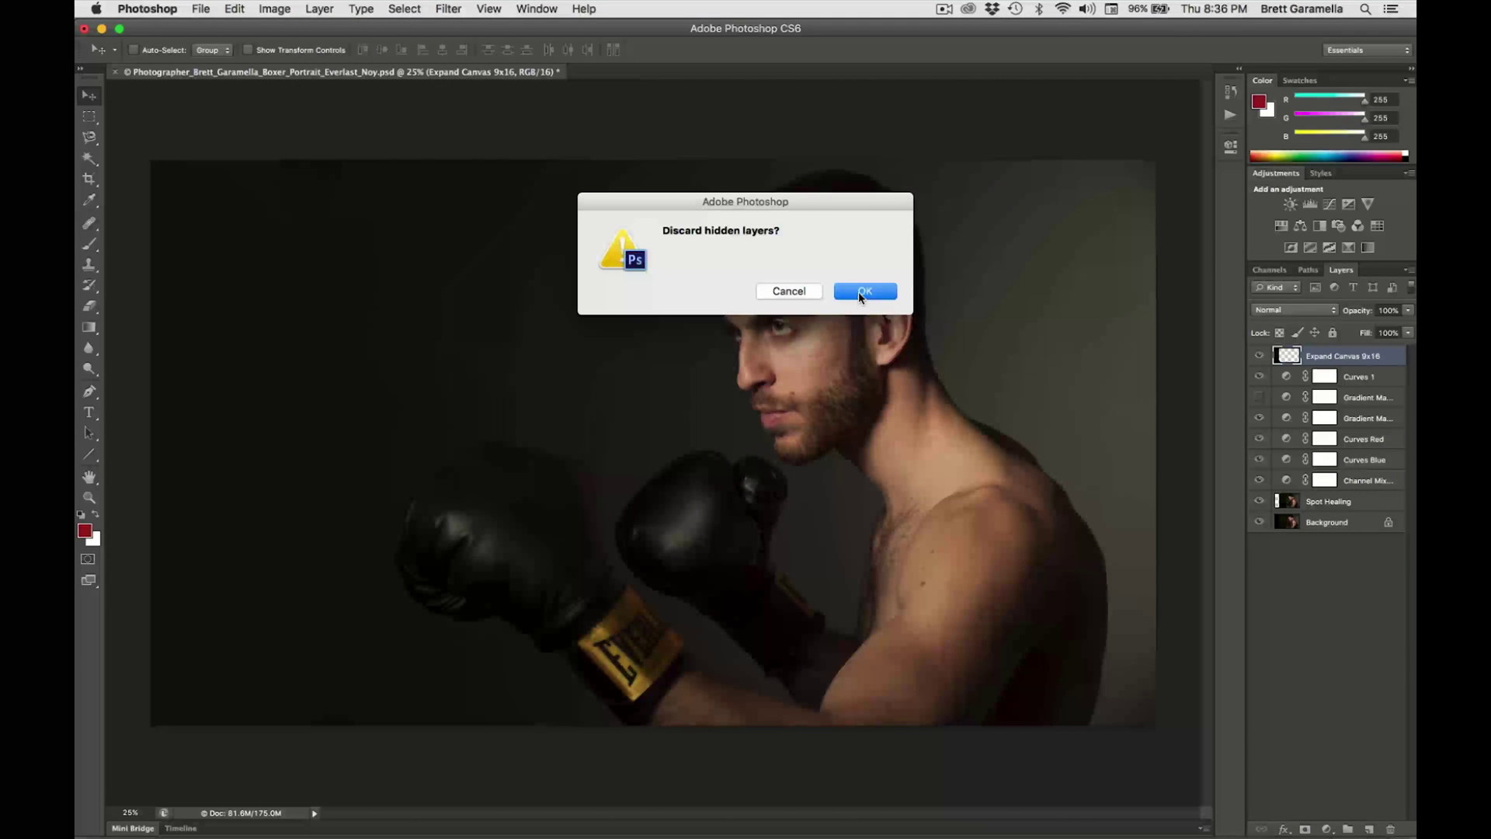
{"action": "left_click", "coordinate": [859, 292]}
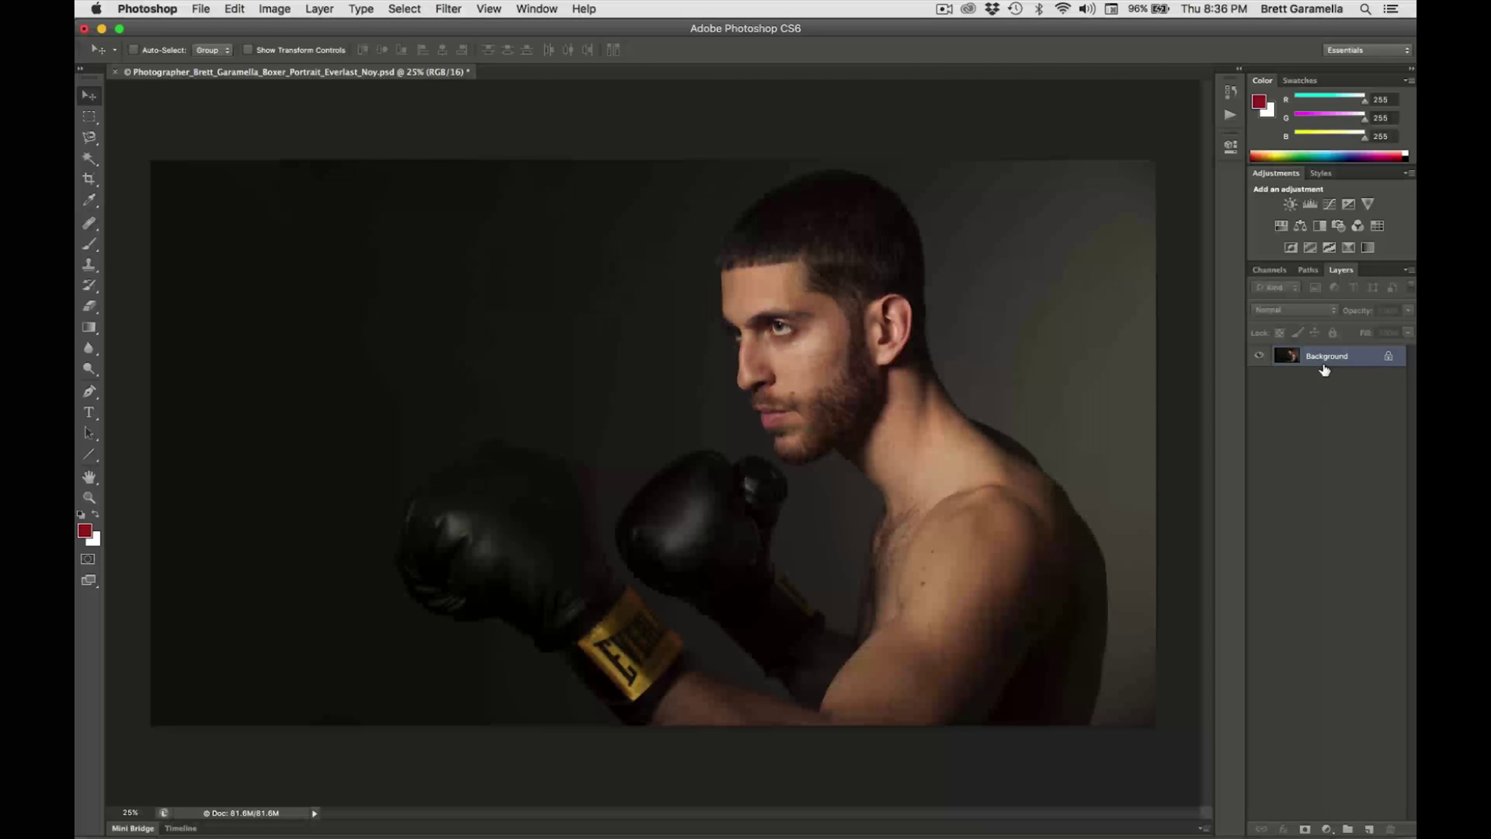
Step: Resize the image to 2048 pixels wide with proportions constrained, resampling with Bicubic Smoother (best for enlargement)
{"action": "left_click", "coordinate": [276, 8]}
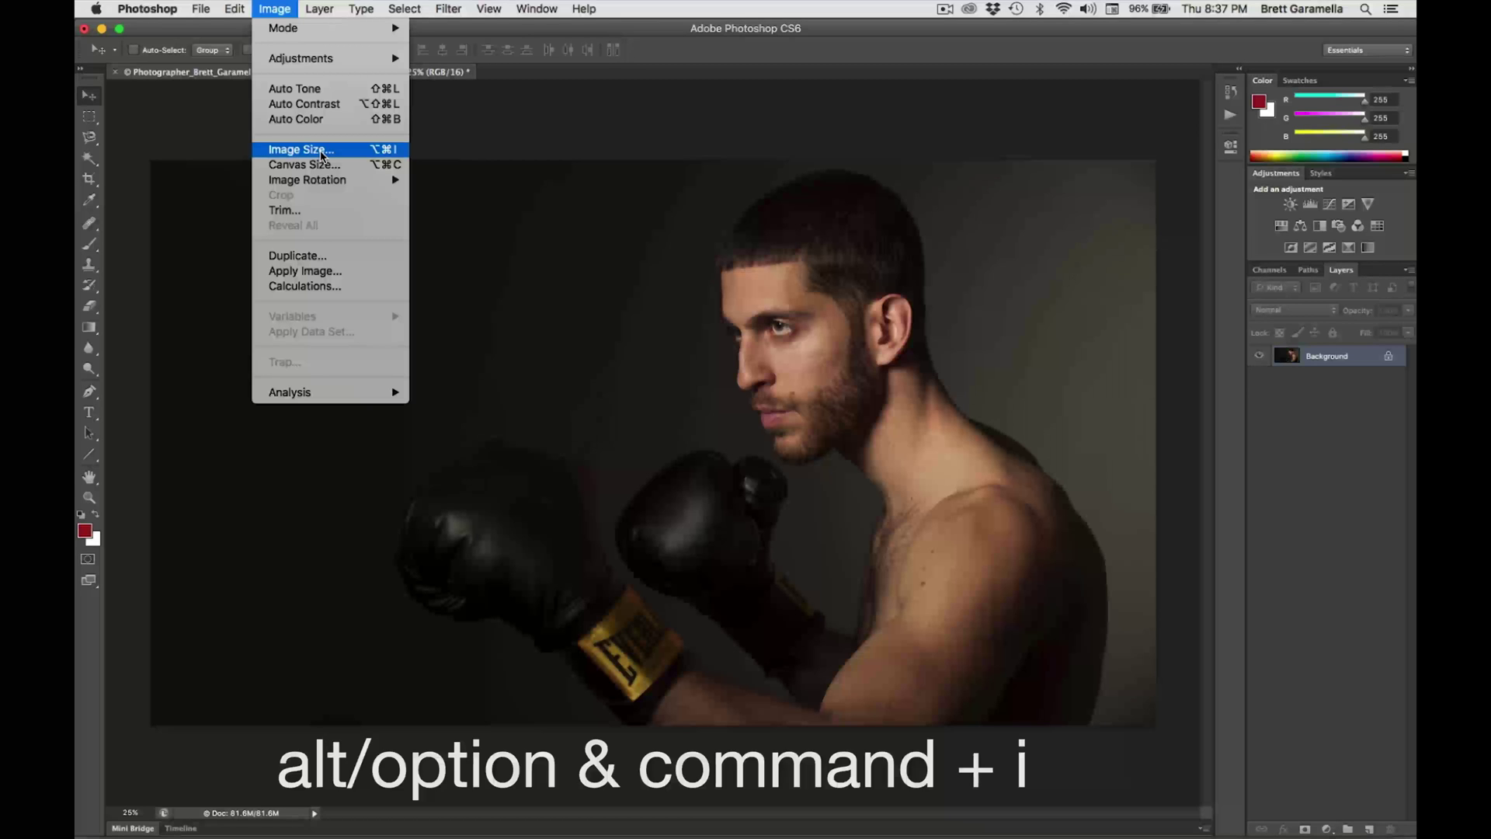
{"action": "left_click", "coordinate": [321, 155]}
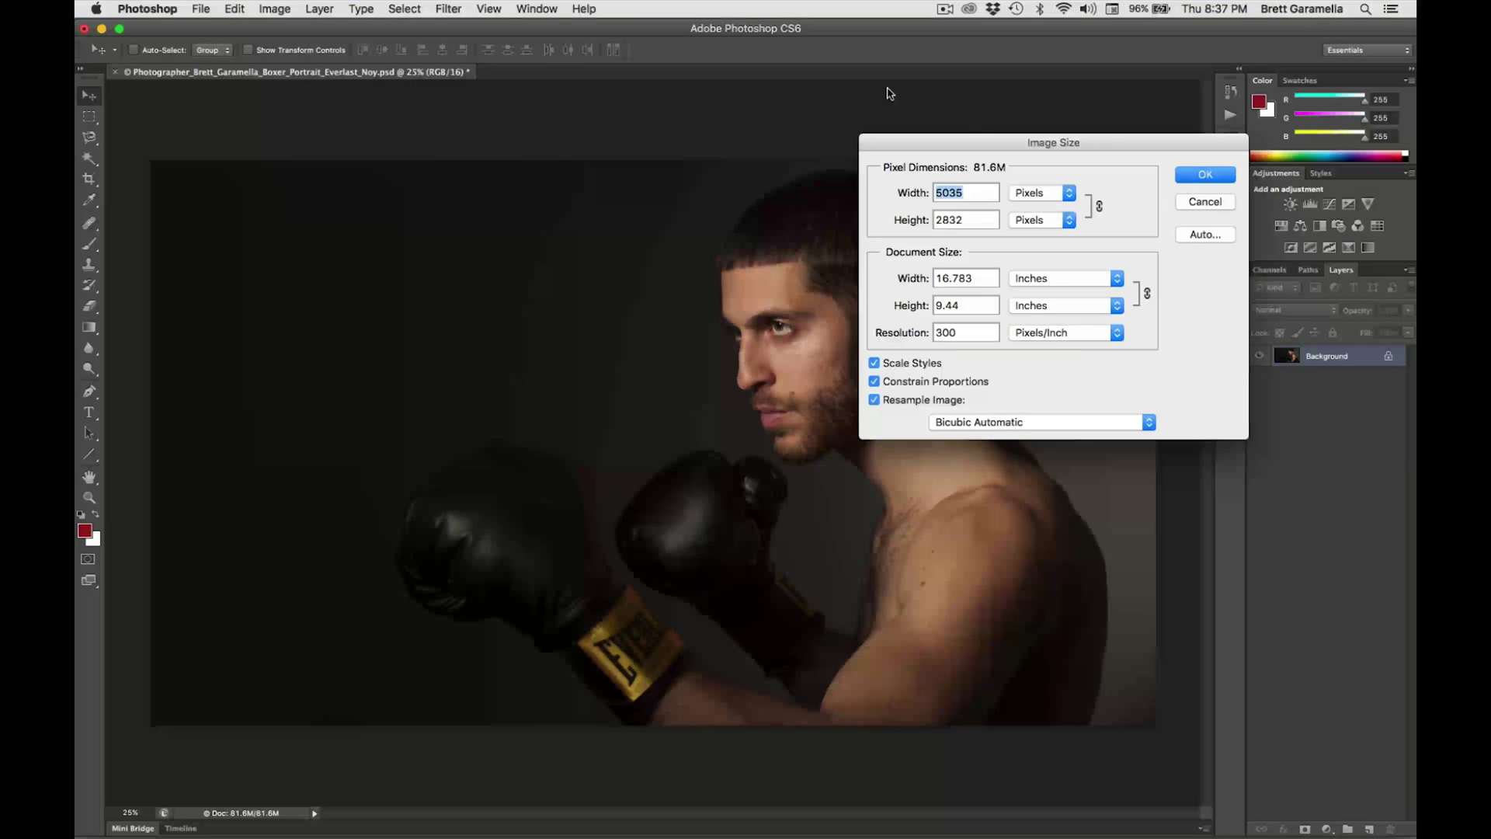
{"action": "left_click_drag", "start_coordinate": [983, 147], "coordinate": [382, 133]}
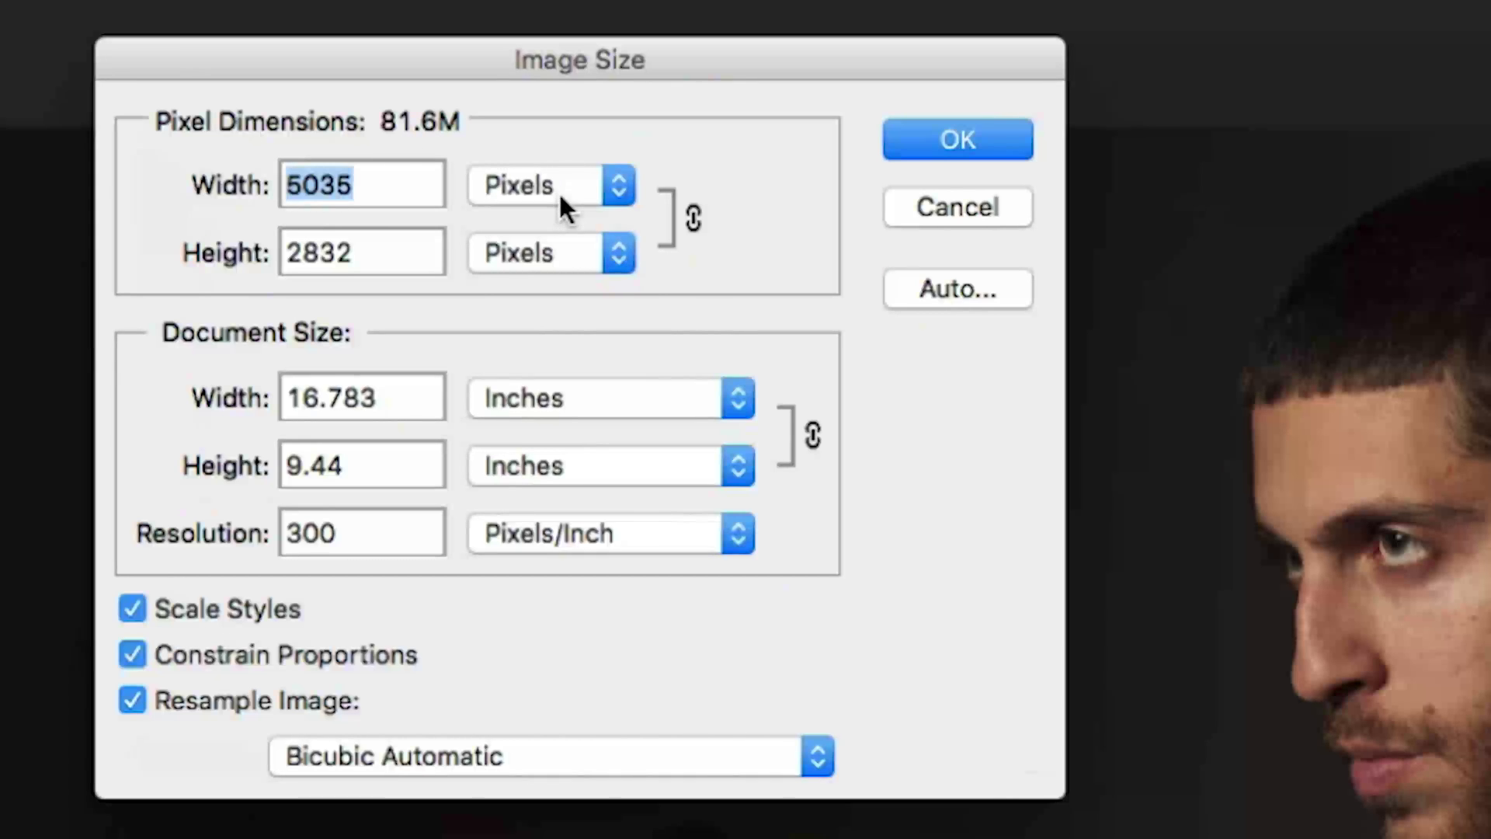
{"action": "left_click", "coordinate": [376, 184]}
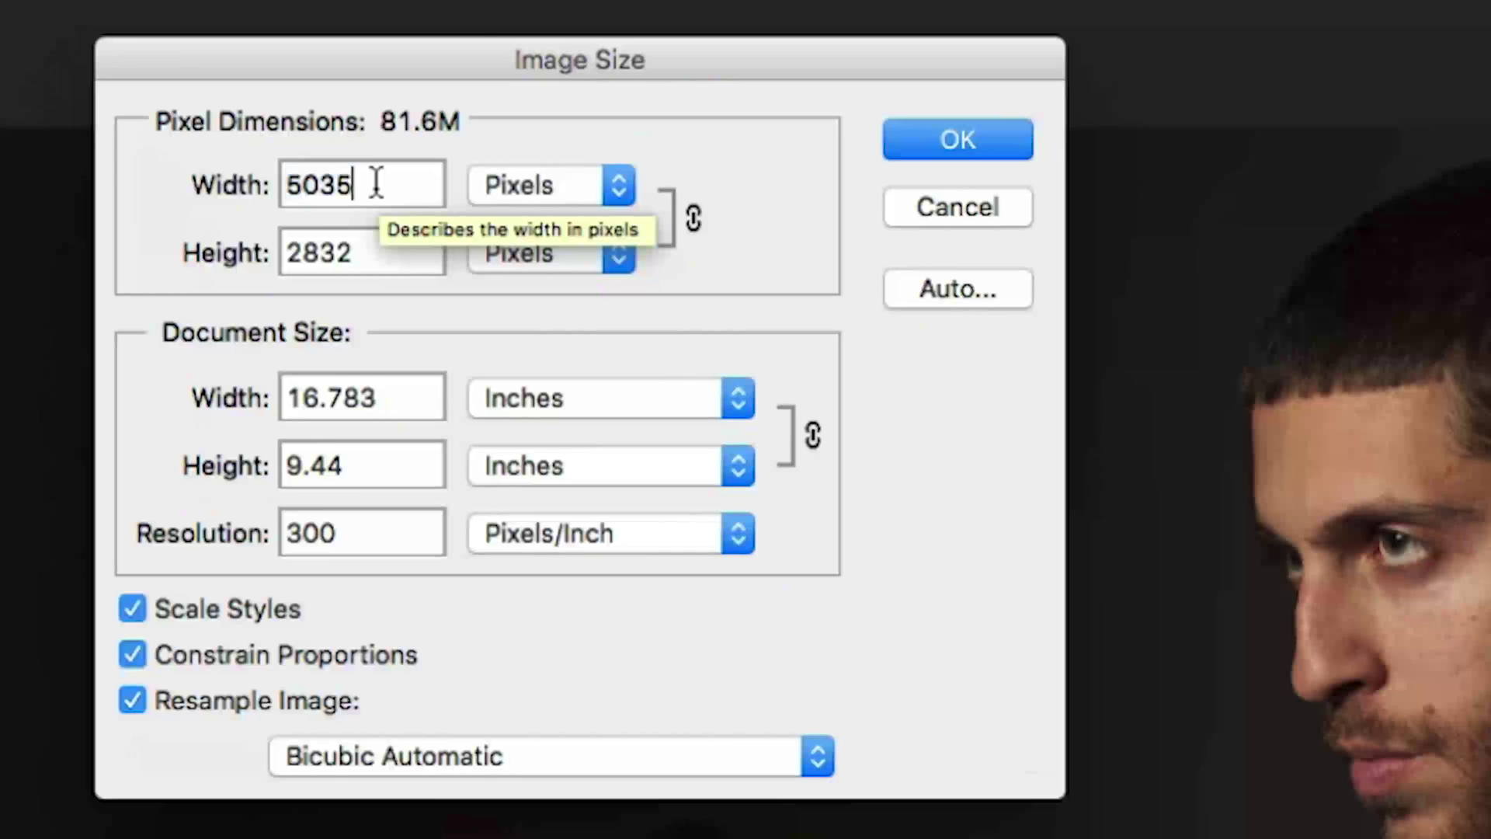
{"action": "left_click", "coordinate": [221, 185]}
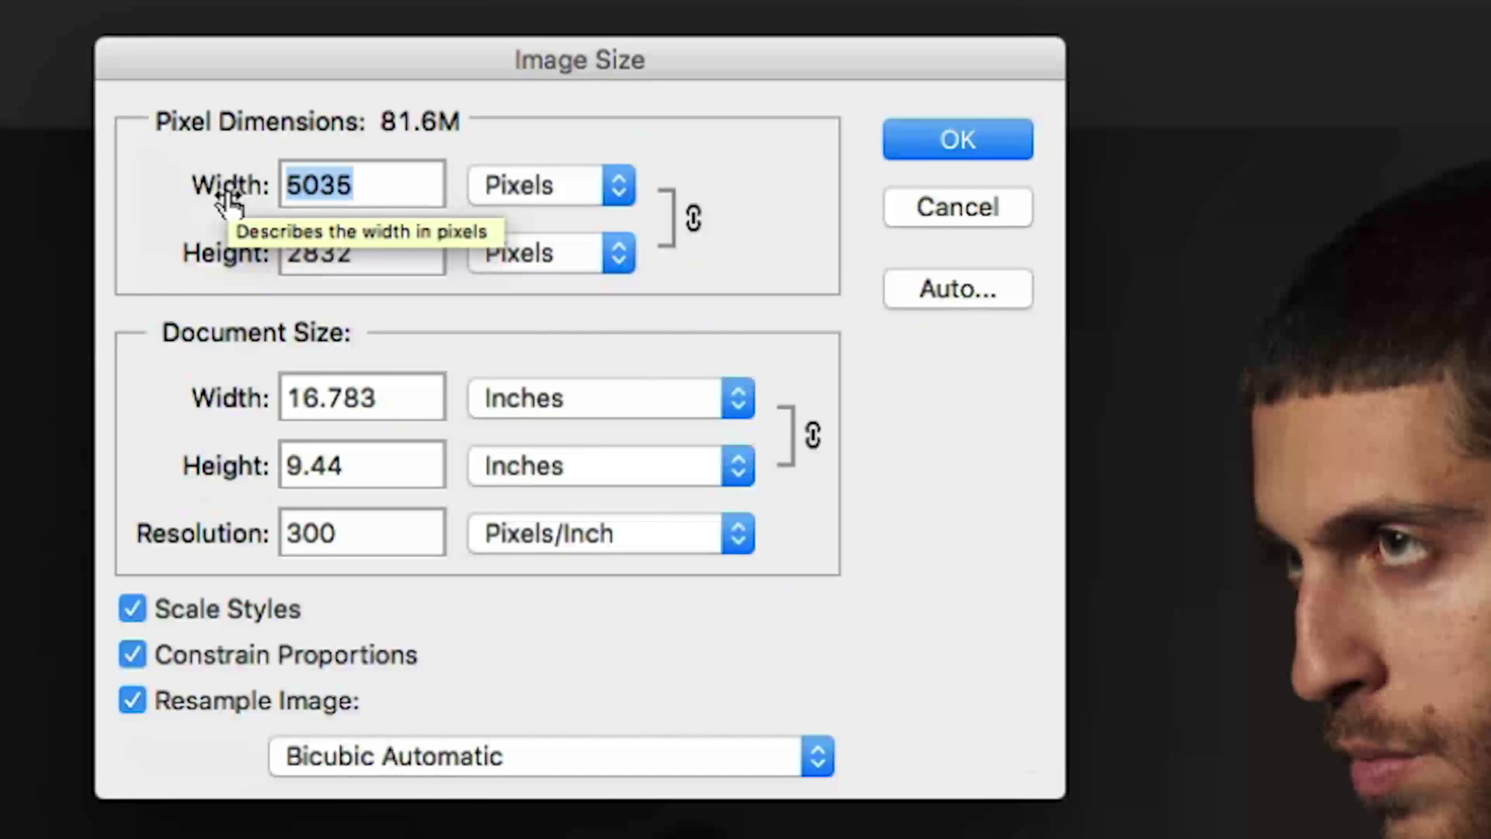
{"action": "type", "text": "20"}
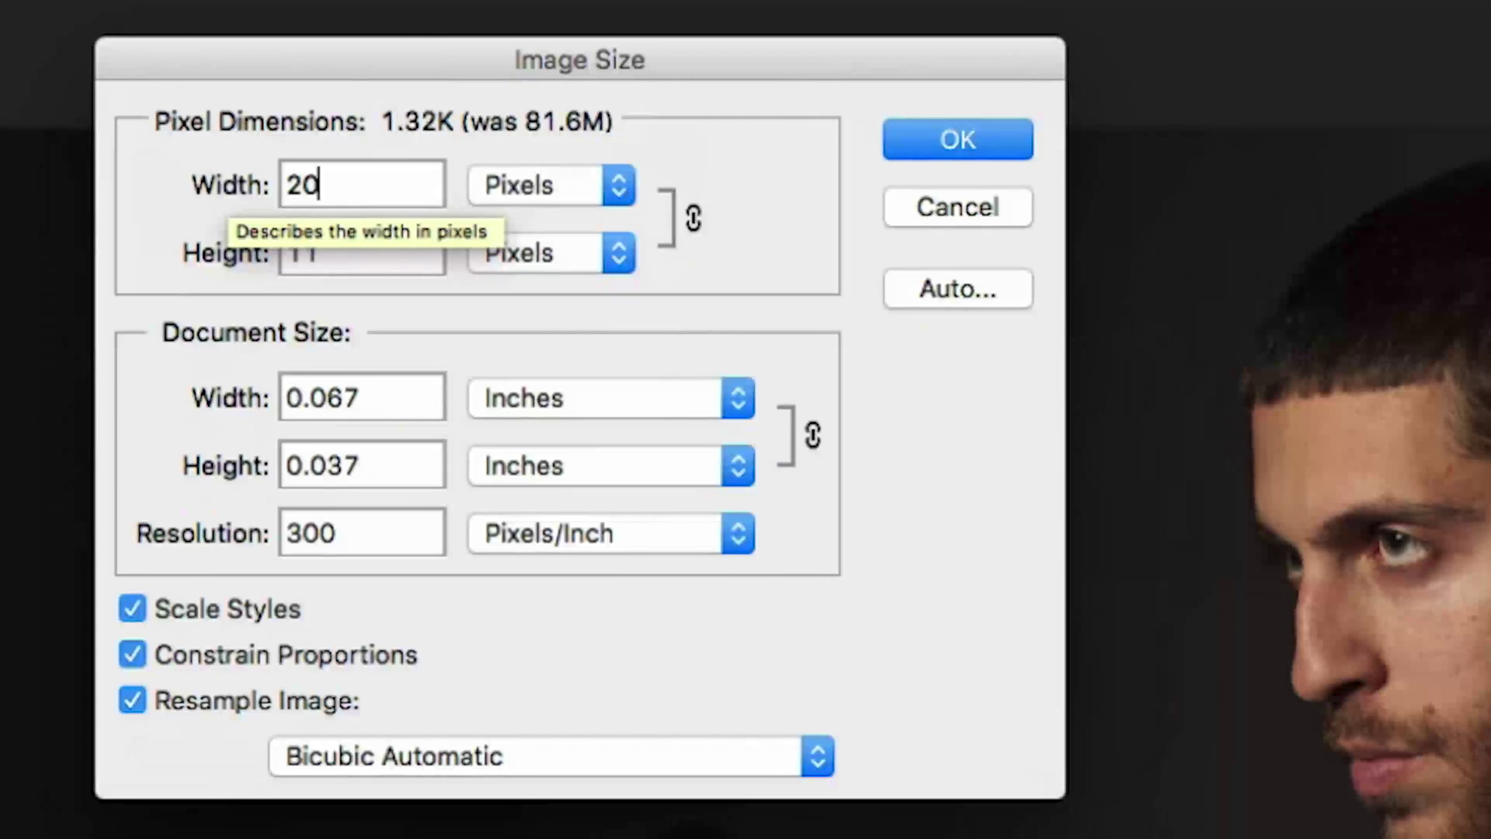
{"action": "type", "text": "48"}
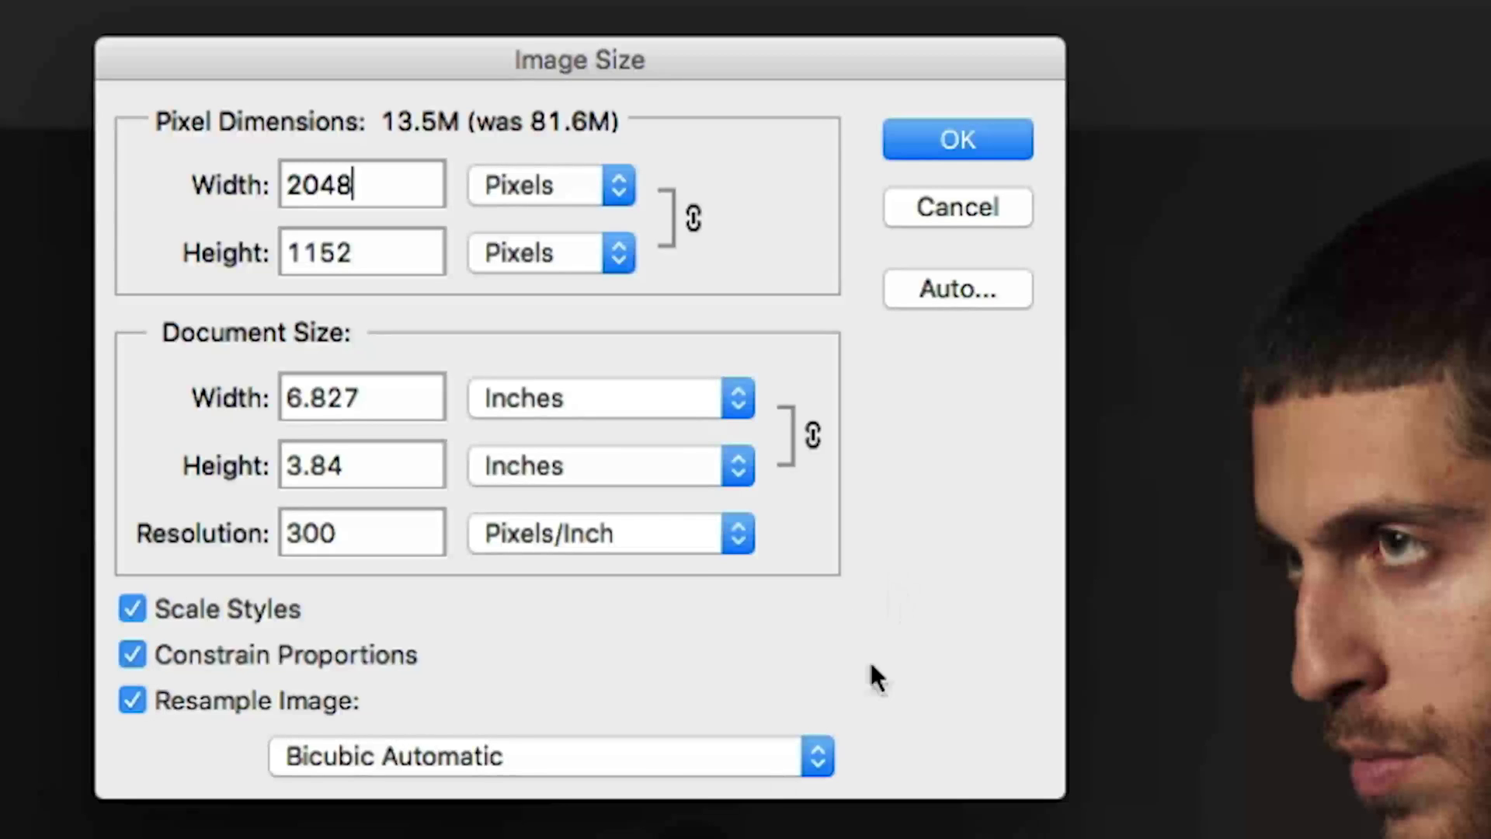
{"action": "left_click", "coordinate": [584, 755]}
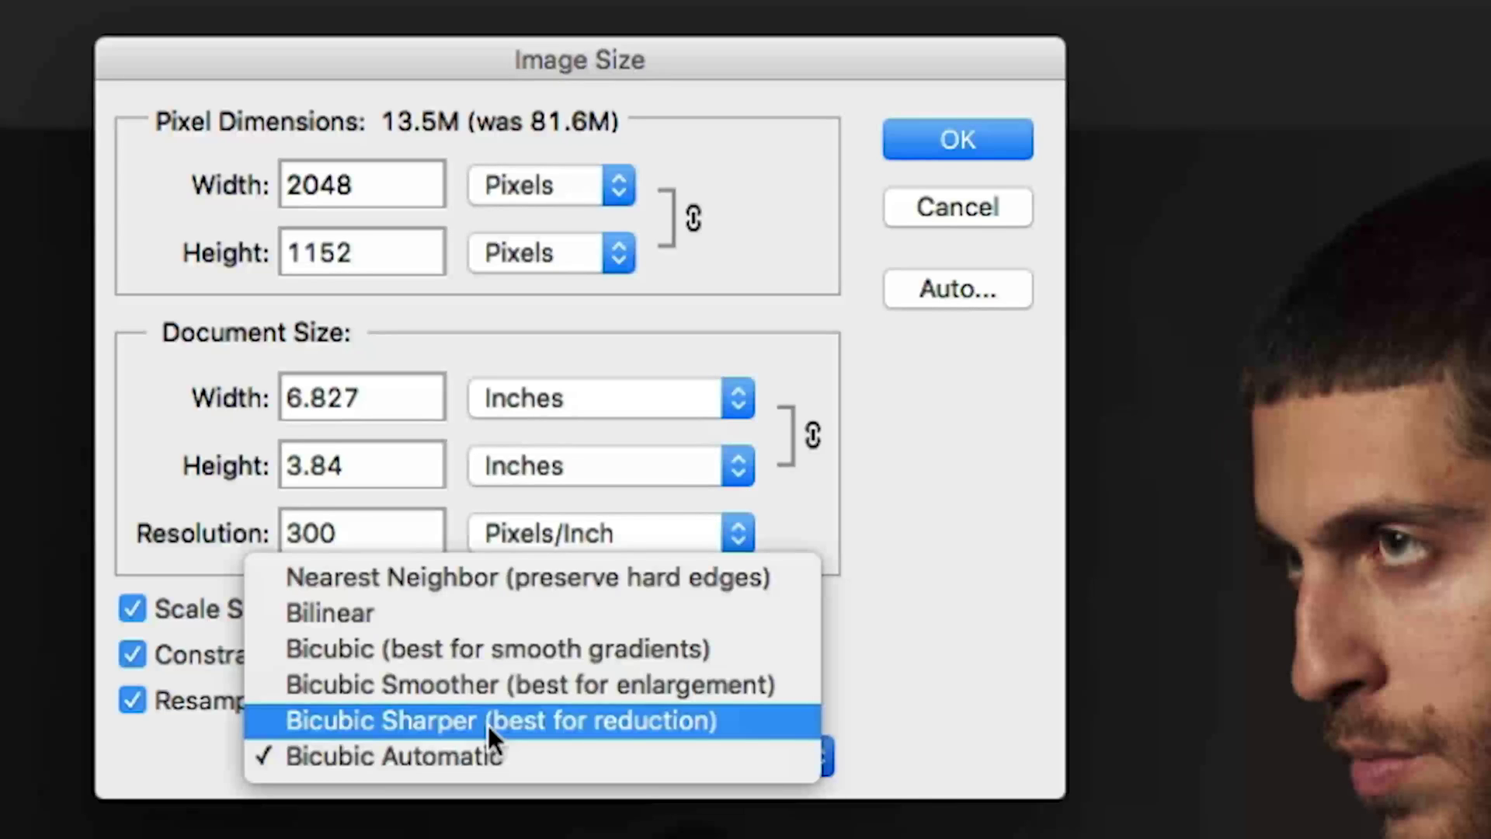
{"action": "left_click", "coordinate": [479, 683]}
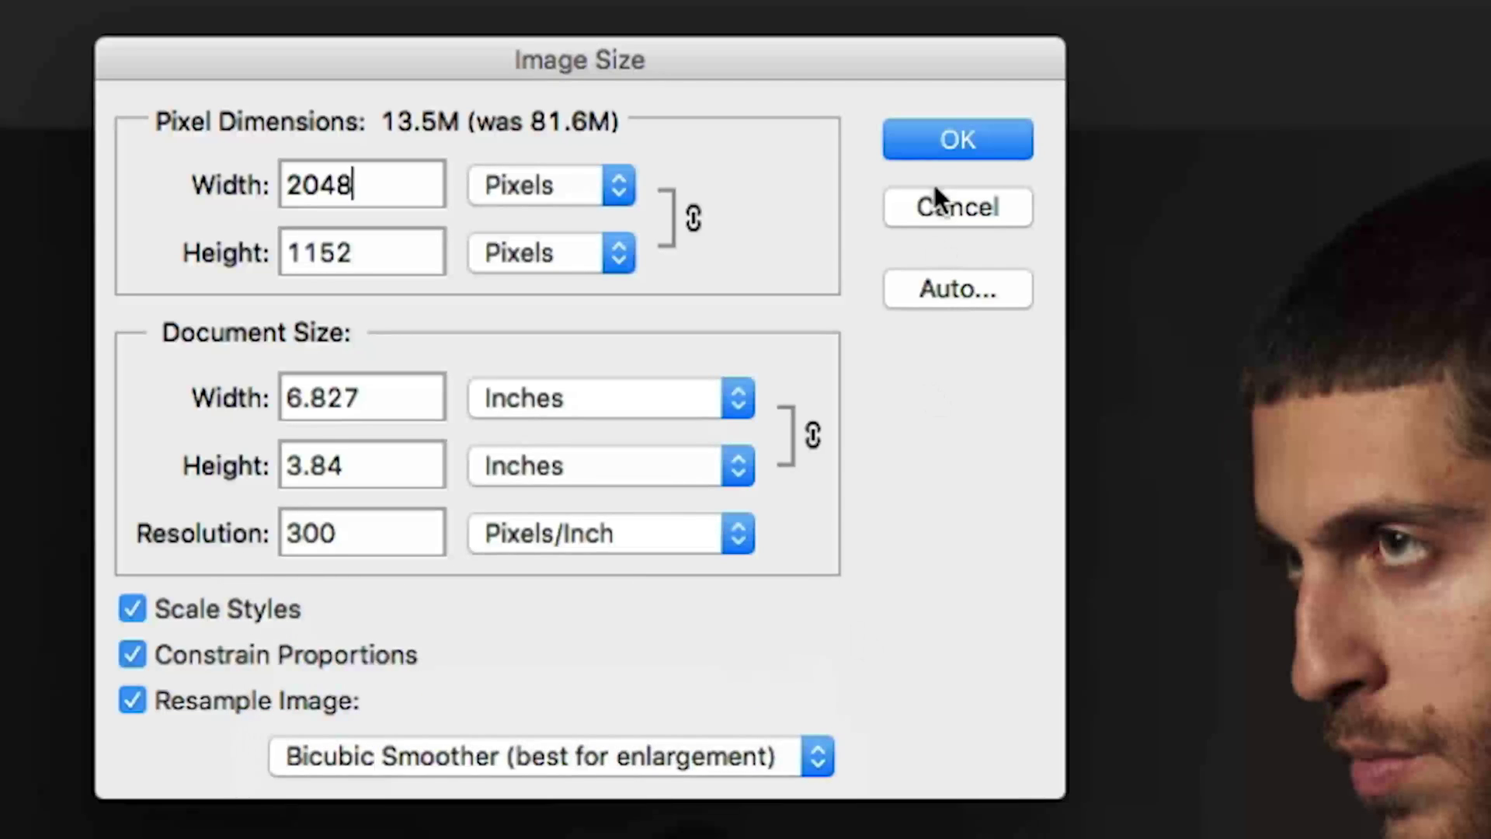
{"action": "left_click", "coordinate": [953, 140]}
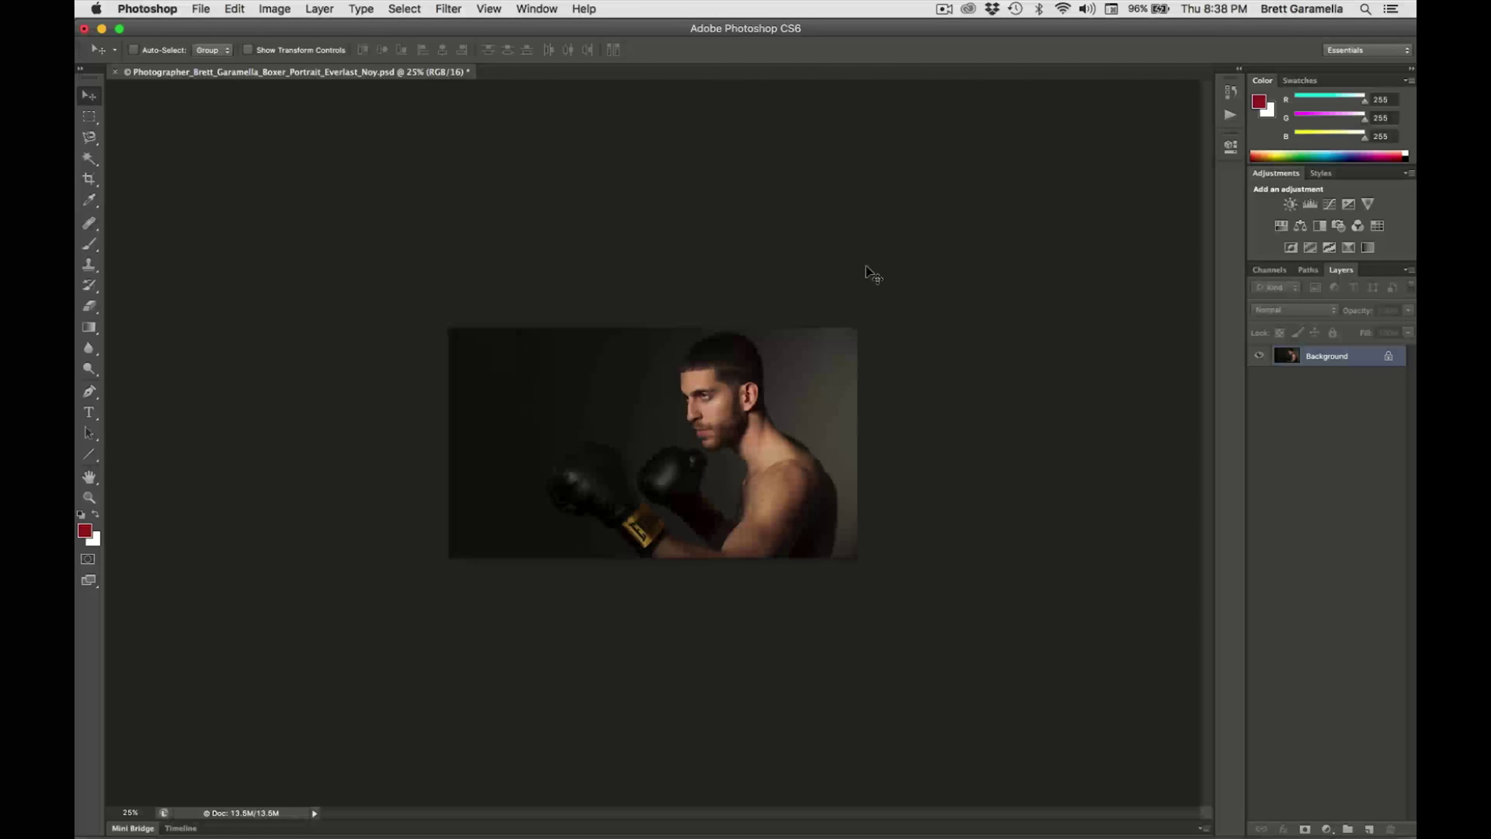
Step: Inspect the resized image at 50% zoom and check its pixel dimensions
{"action": "key", "text": "super+equal"}
{"action": "key", "text": "super+equal"}
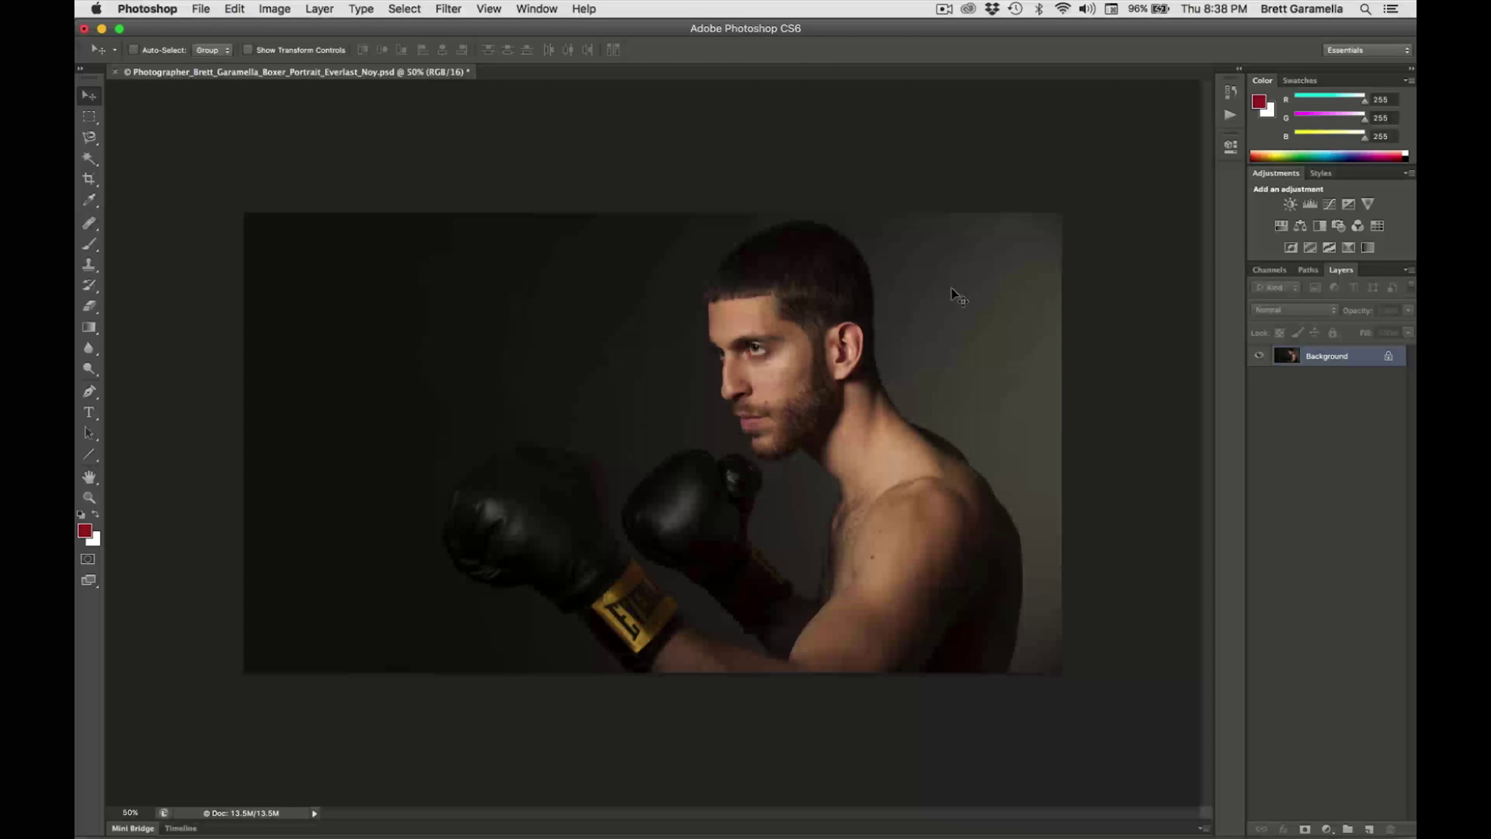
{"action": "key", "text": "super+alt+i"}
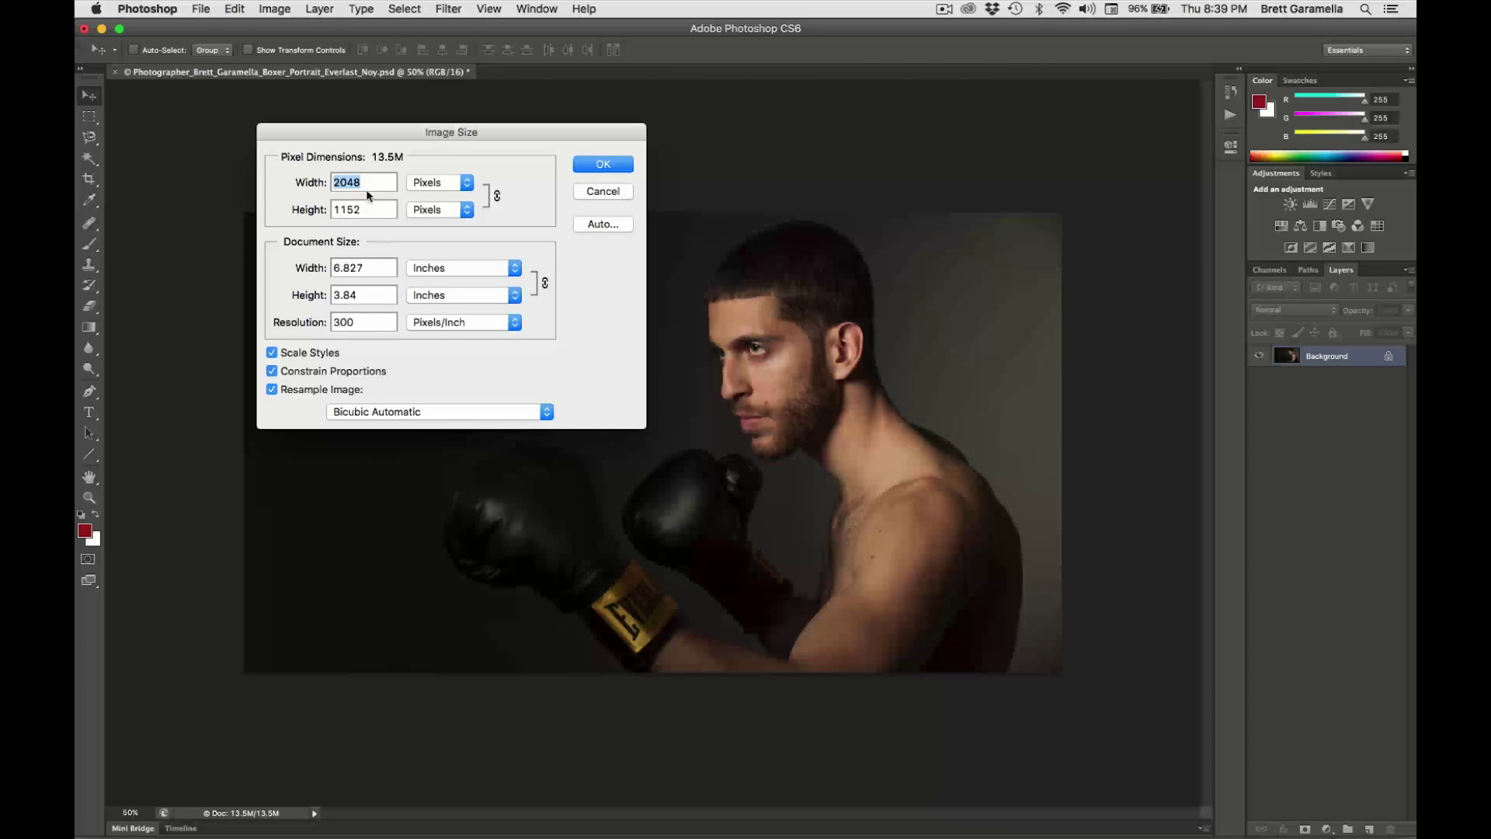
{"action": "left_click", "coordinate": [626, 167]}
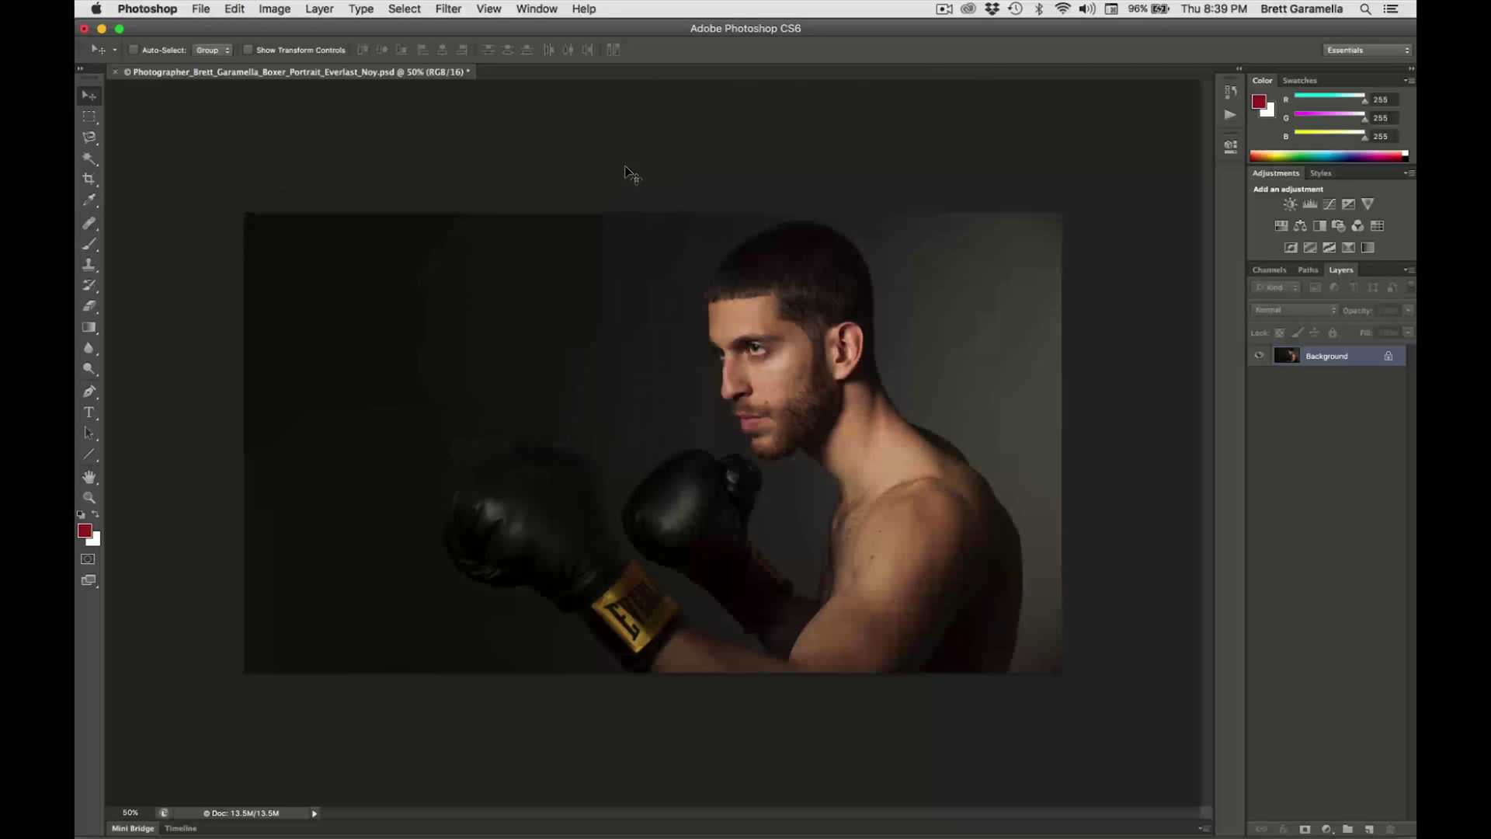
Step: Duplicate the Background layer as Background copy in the same document
{"action": "right_click", "coordinate": [1335, 360]}
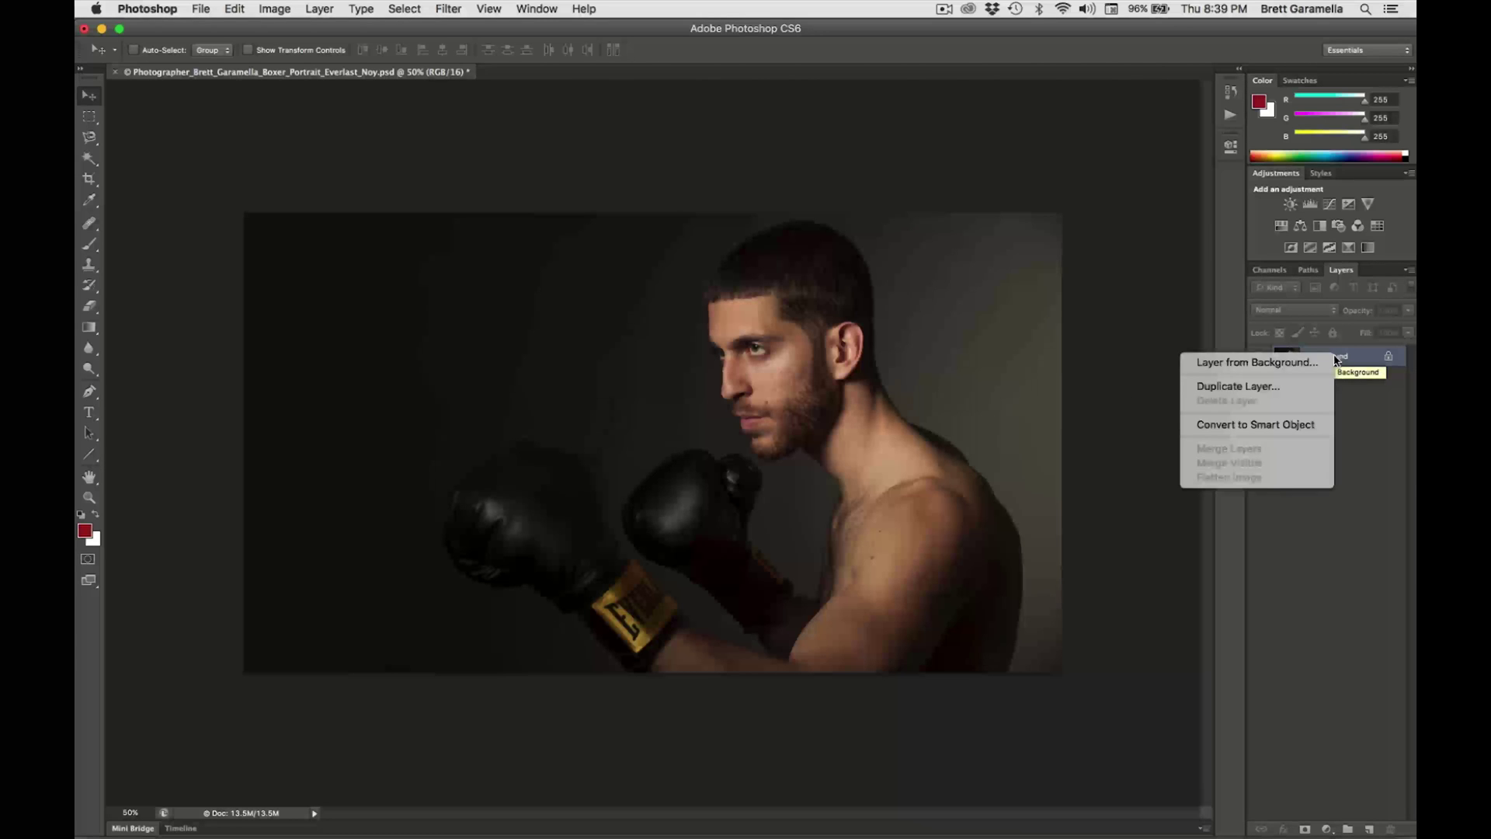
{"action": "left_click", "coordinate": [1280, 386]}
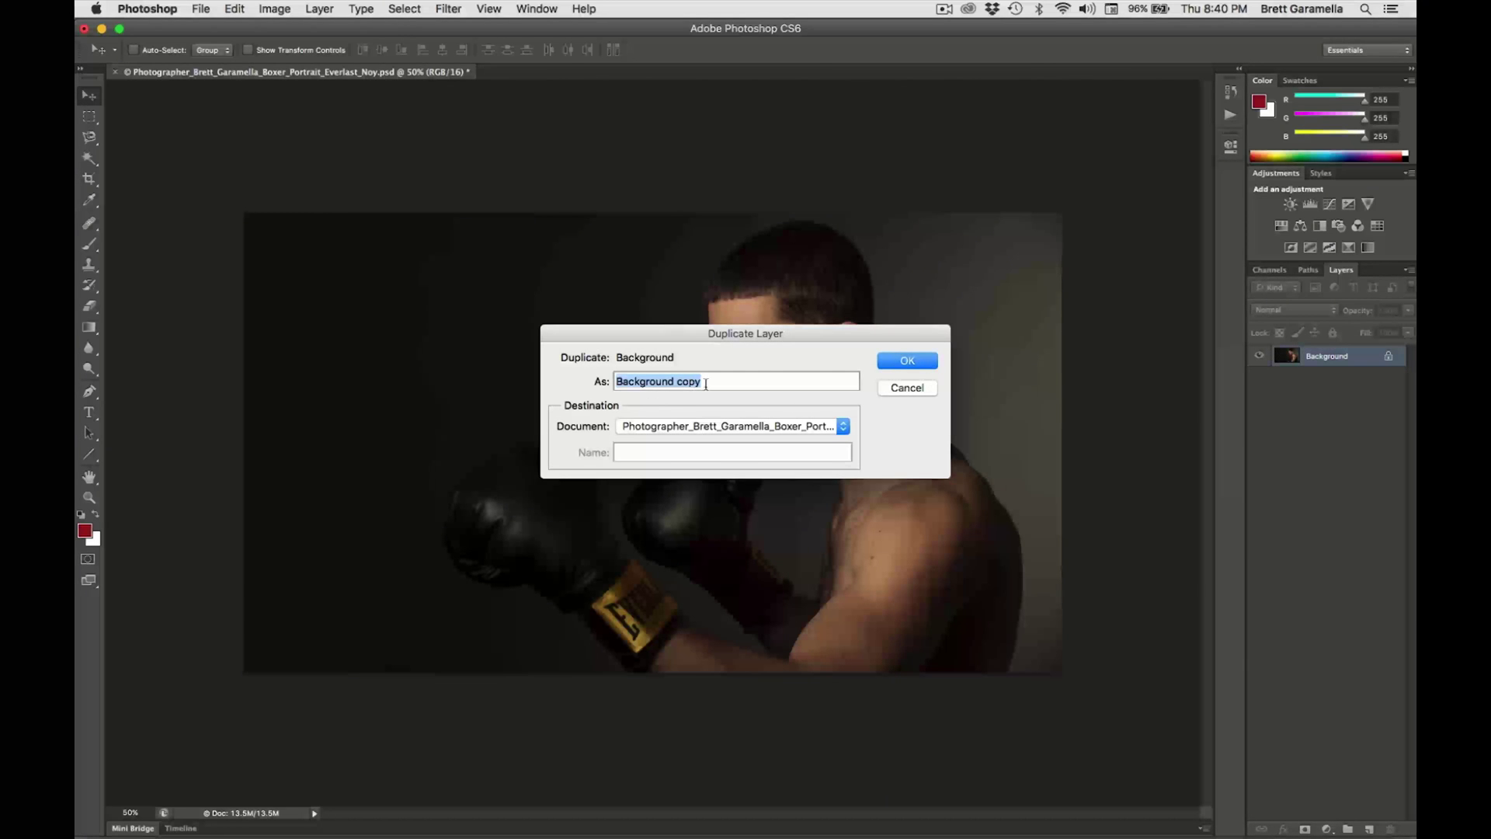
{"action": "left_click", "coordinate": [916, 360]}
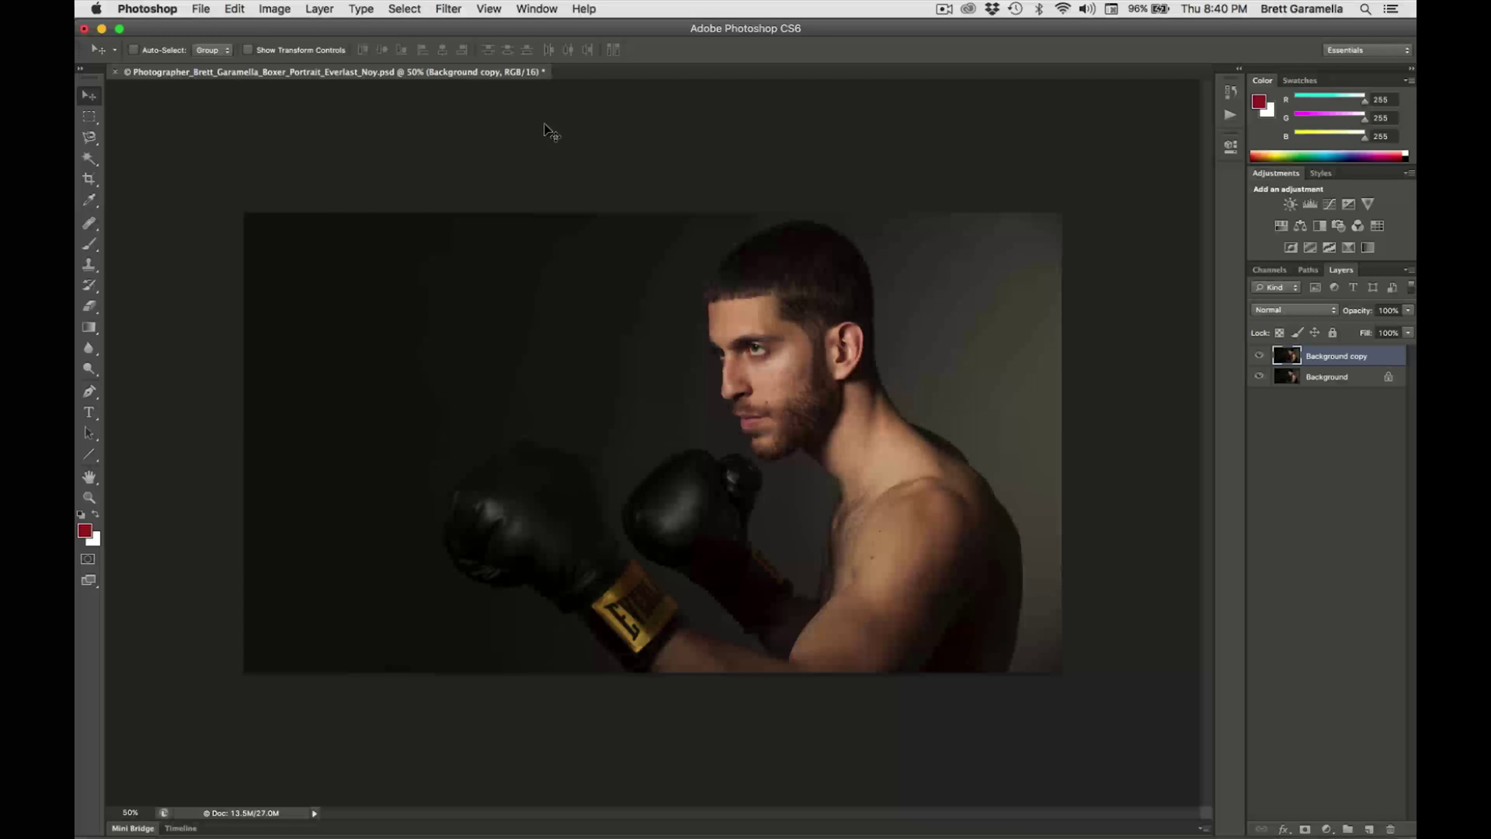
Step: Open the Unsharp Mask filter for the duplicated layer and frame the boxer's face in its 100% preview
{"action": "left_click", "coordinate": [456, 8]}
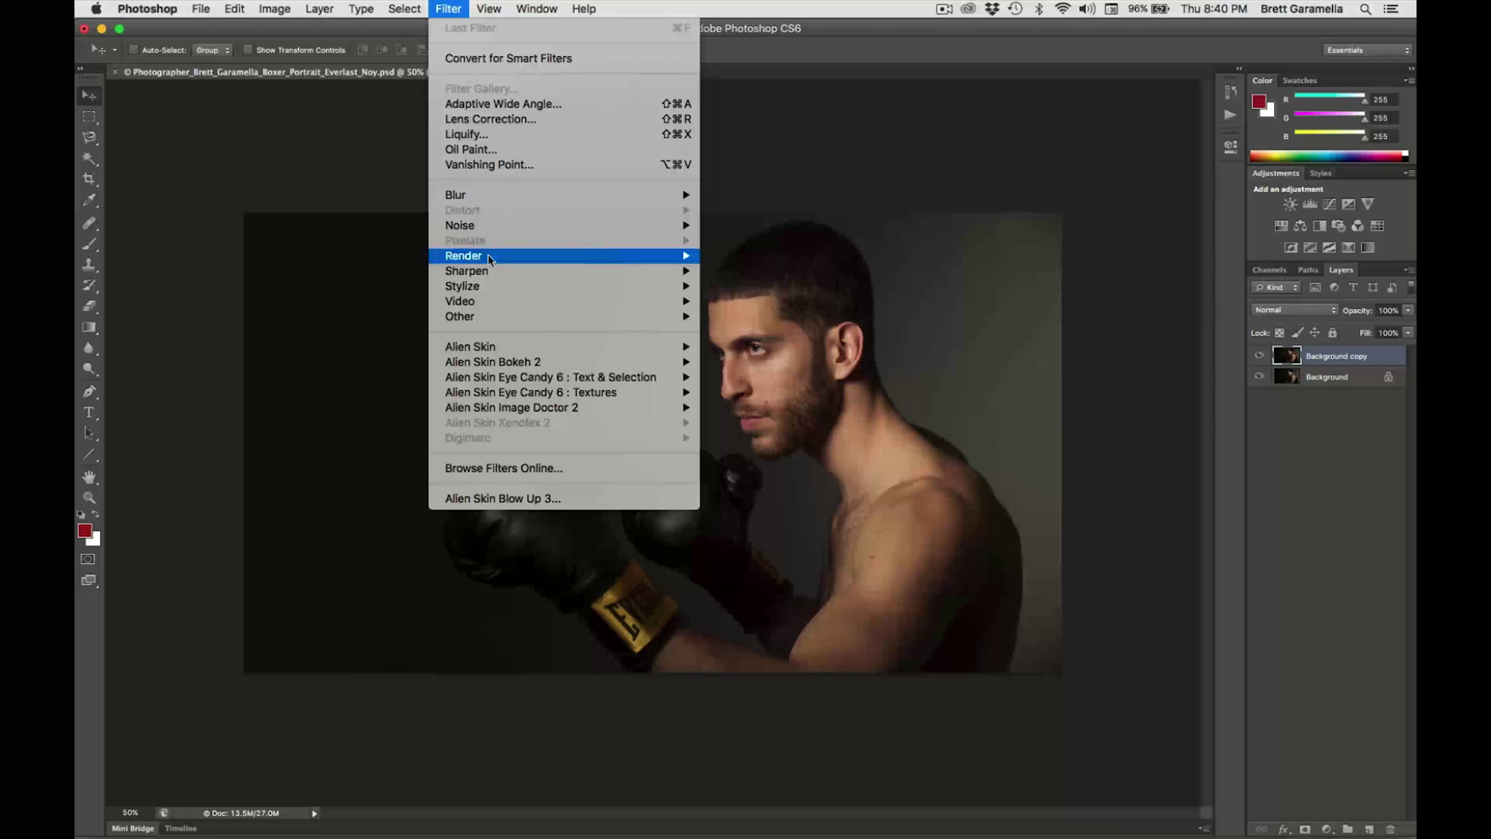
{"action": "mouse_move", "coordinate": [482, 273]}
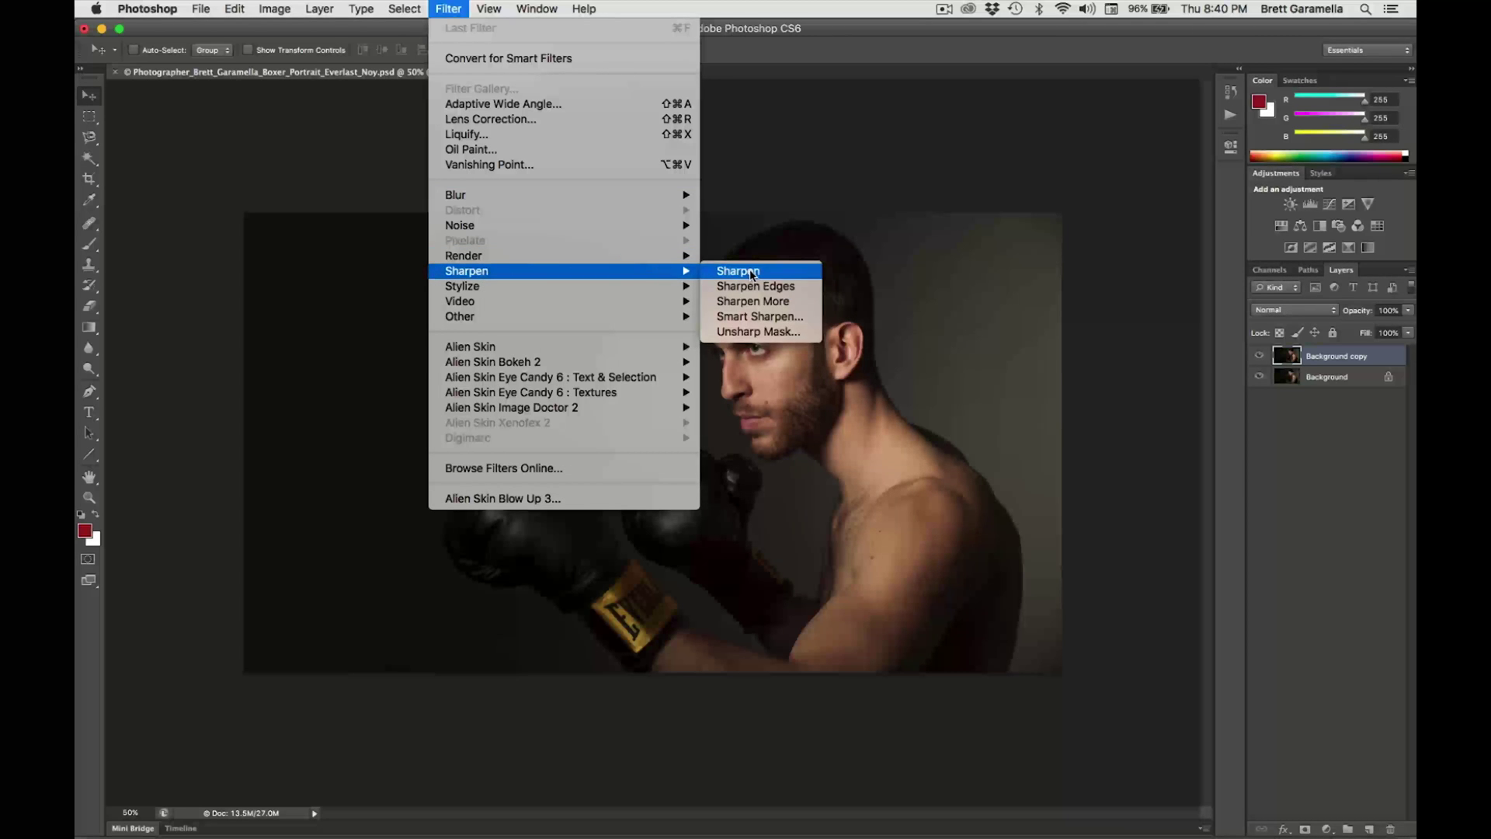
{"action": "left_click", "coordinate": [745, 333]}
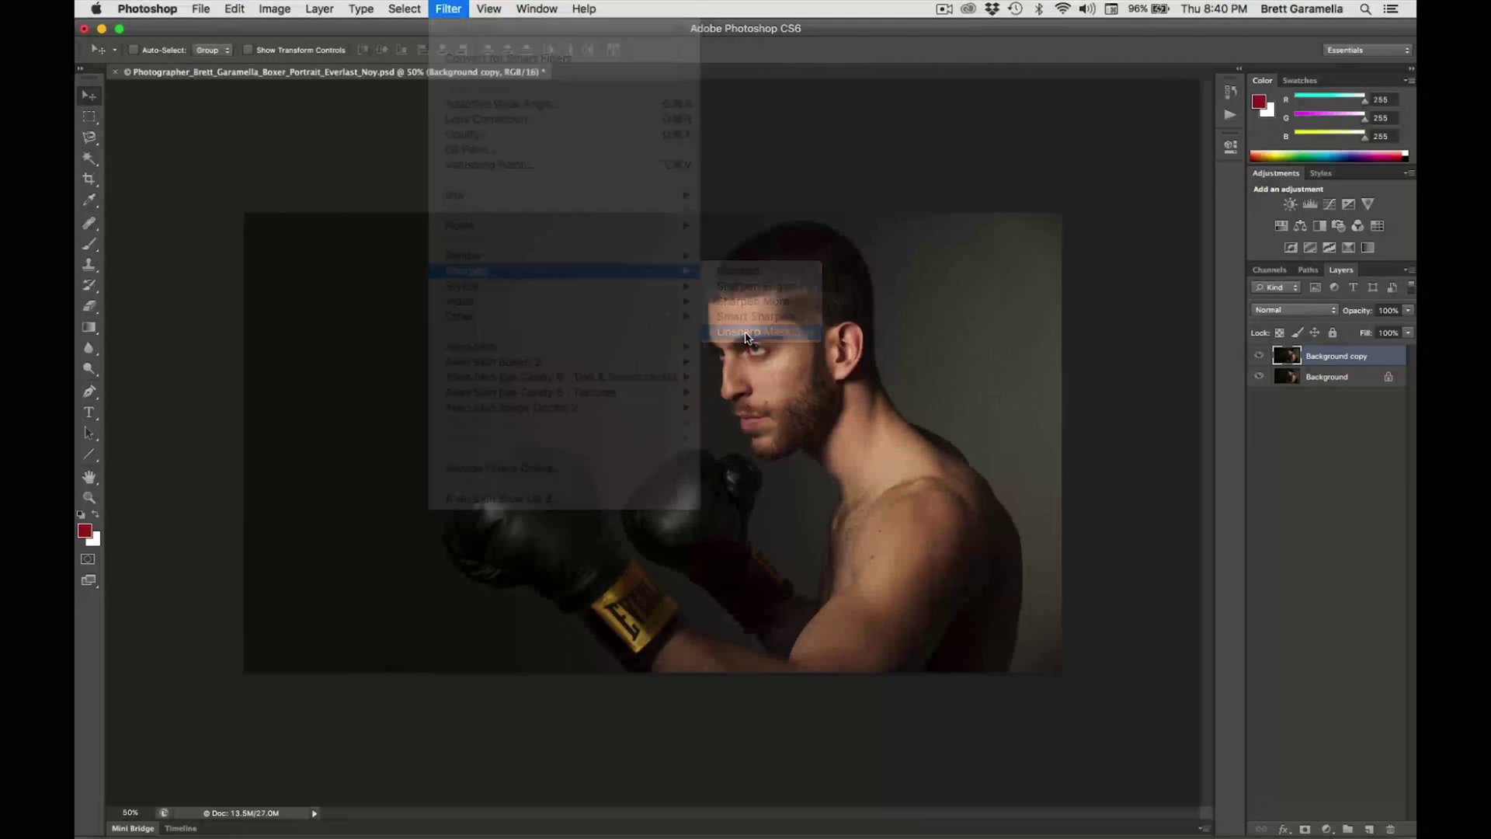
{"action": "left_click_drag", "start_coordinate": [795, 235], "coordinate": [1113, 174]}
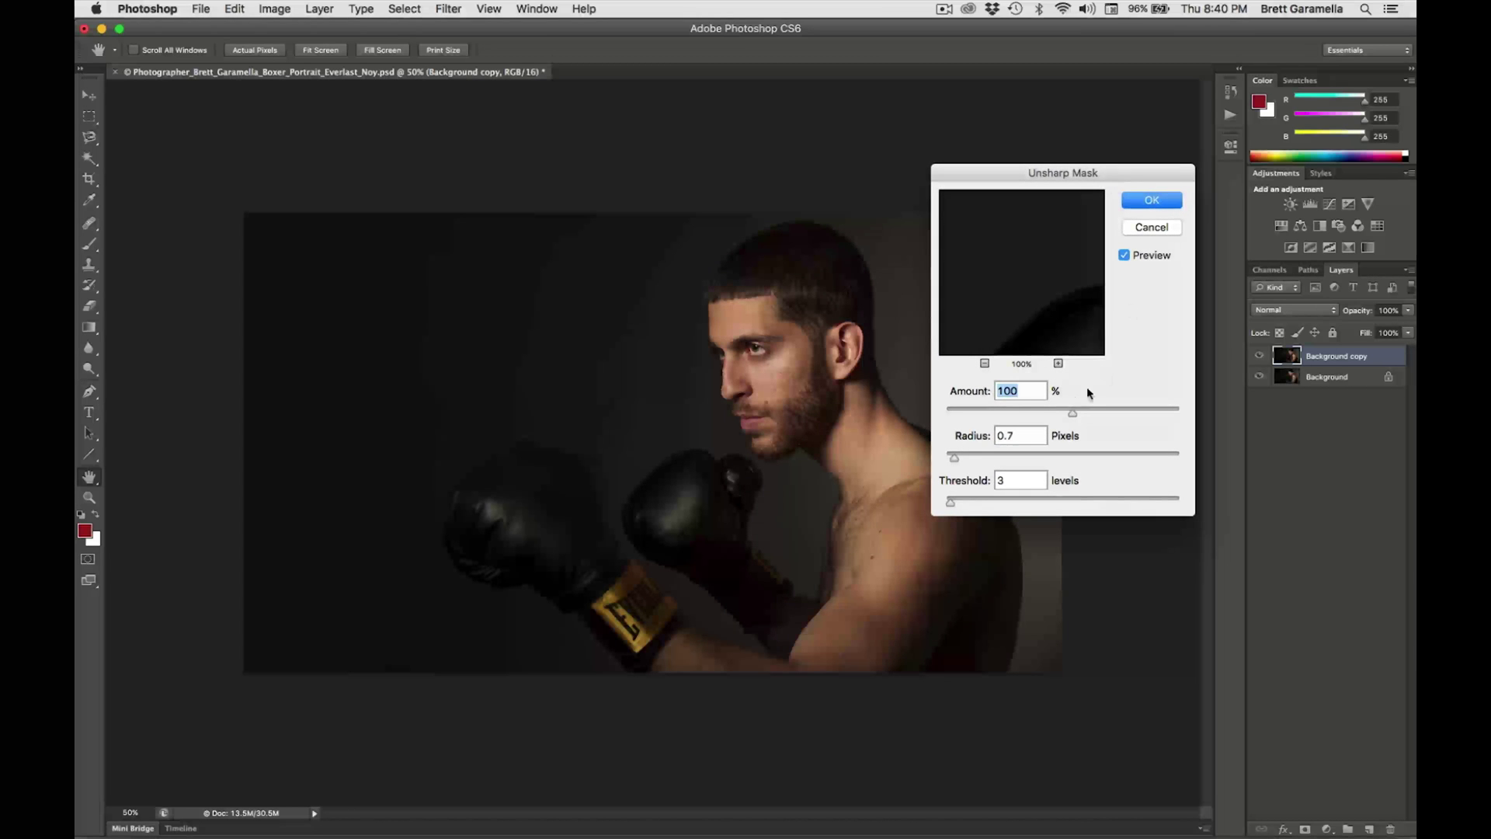
{"action": "left_click_drag", "start_coordinate": [1051, 324], "coordinate": [1081, 363]}
{"action": "left_click", "coordinate": [905, 286]}
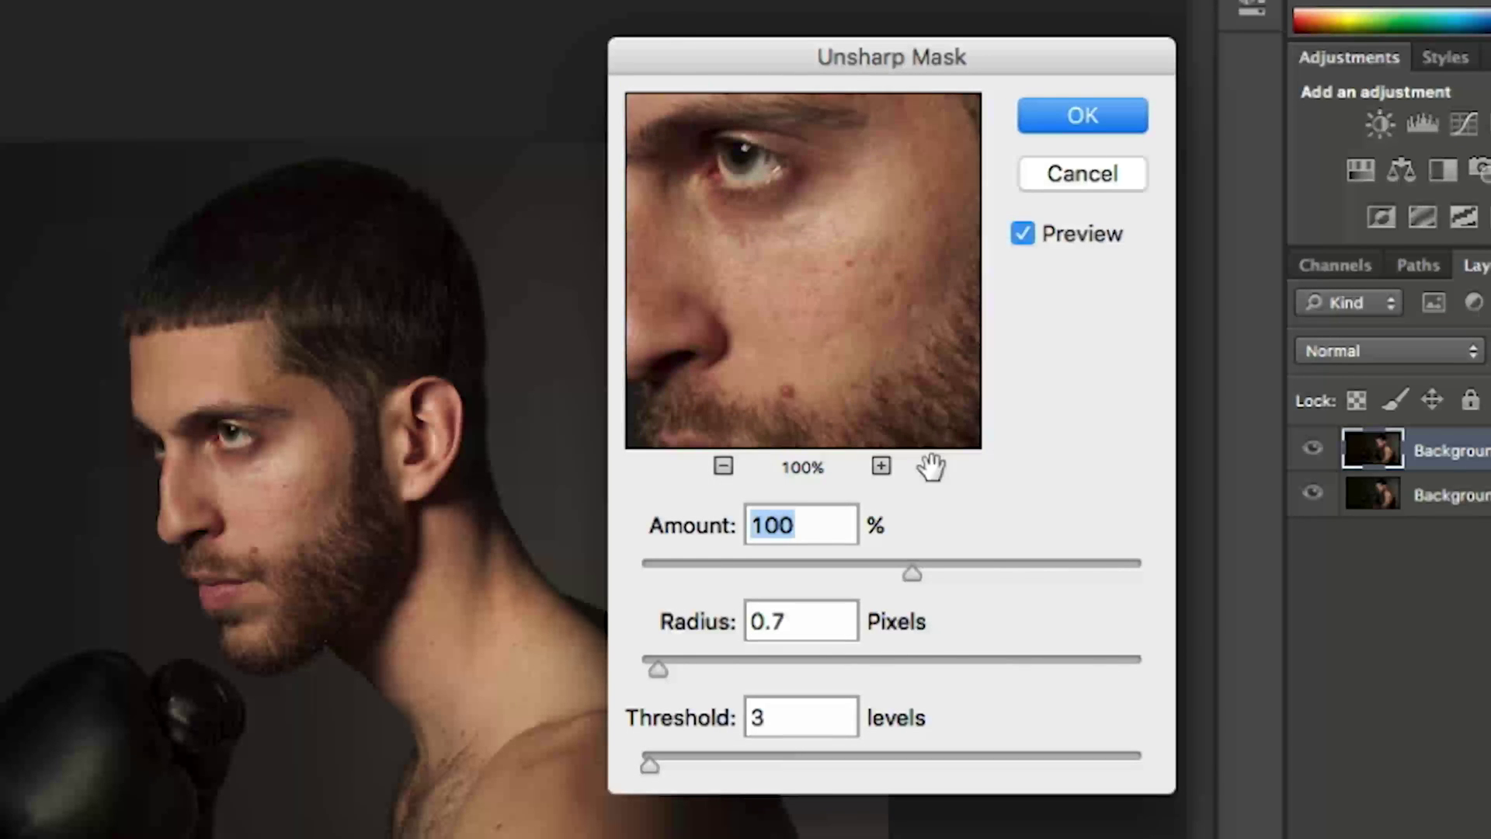
{"action": "left_click_drag", "start_coordinate": [931, 467], "coordinate": [928, 450]}
{"action": "left_click_drag", "start_coordinate": [892, 282], "coordinate": [942, 259]}
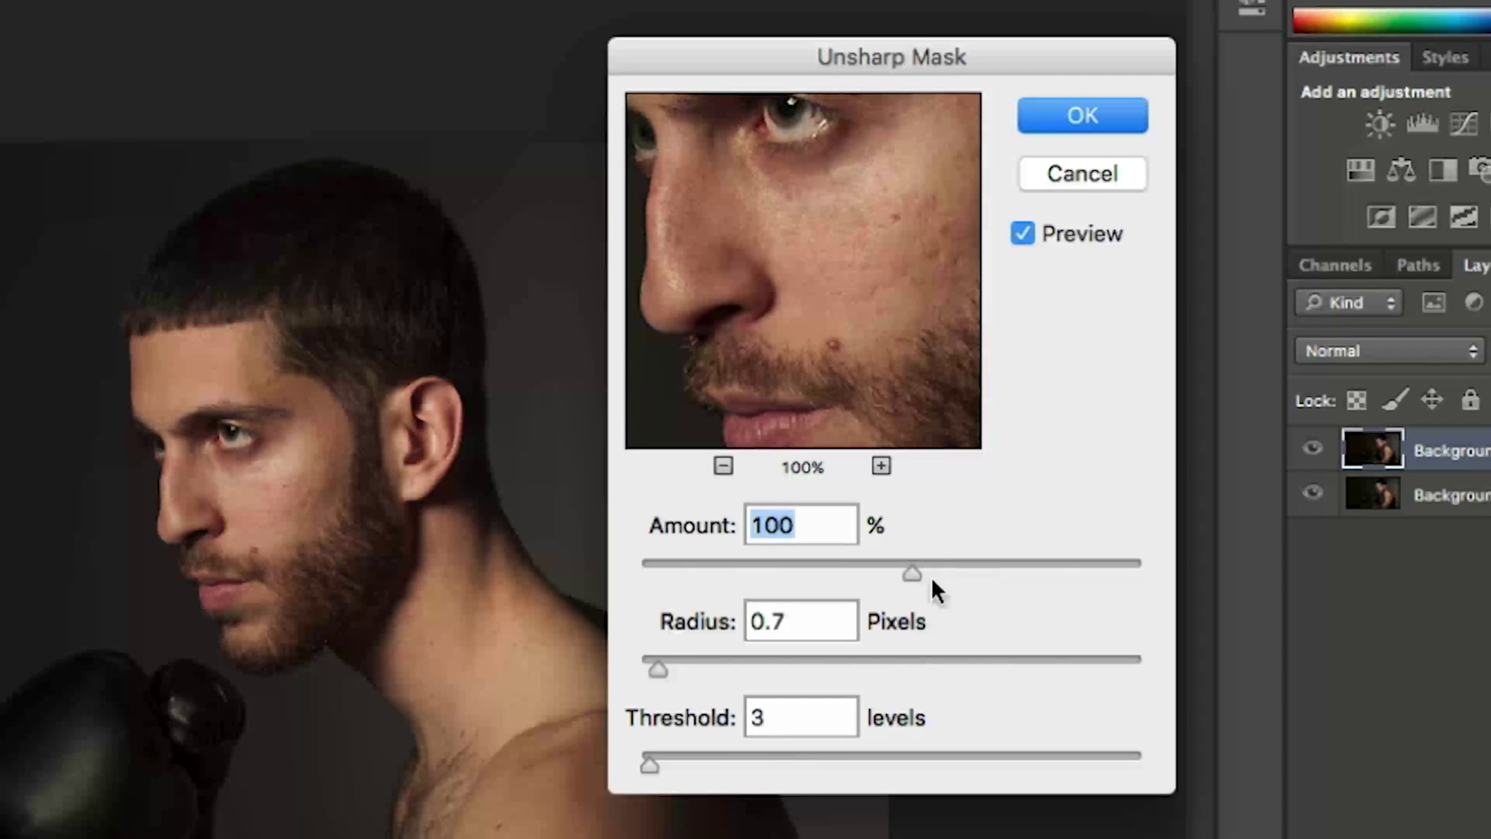
Step: Try a stronger Unsharp Mask radius of 1.4 pixels with the threshold at 3 levels
{"action": "mouse_move", "coordinate": [661, 669]}
{"action": "left_mouse_down"}
{"action": "mouse_move", "coordinate": [1084, 612]}
{"action": "mouse_move", "coordinate": [683, 652]}
{"action": "left_mouse_up"}
{"action": "left_click_drag", "start_coordinate": [675, 657], "coordinate": [674, 657]}
{"action": "mouse_move", "coordinate": [663, 763]}
{"action": "left_mouse_down"}
{"action": "mouse_move", "coordinate": [1004, 750]}
{"action": "mouse_move", "coordinate": [648, 755]}
{"action": "left_mouse_up"}
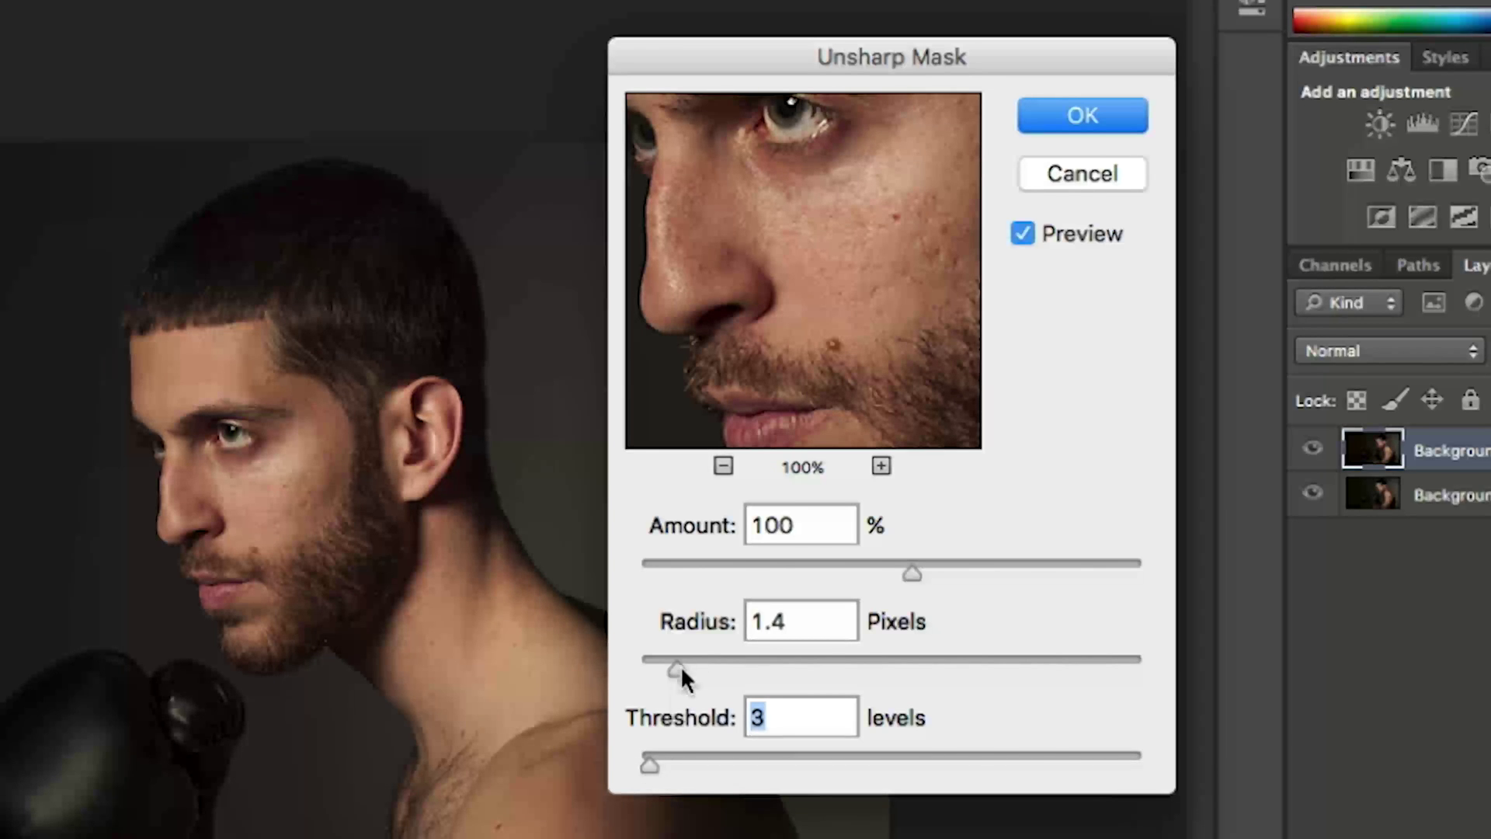
Step: Apply the Unsharp Mask with an amount of 100%, a radius of 0.7 pixels and a threshold of 3 levels
{"action": "left_click_drag", "start_coordinate": [675, 662], "coordinate": [655, 661]}
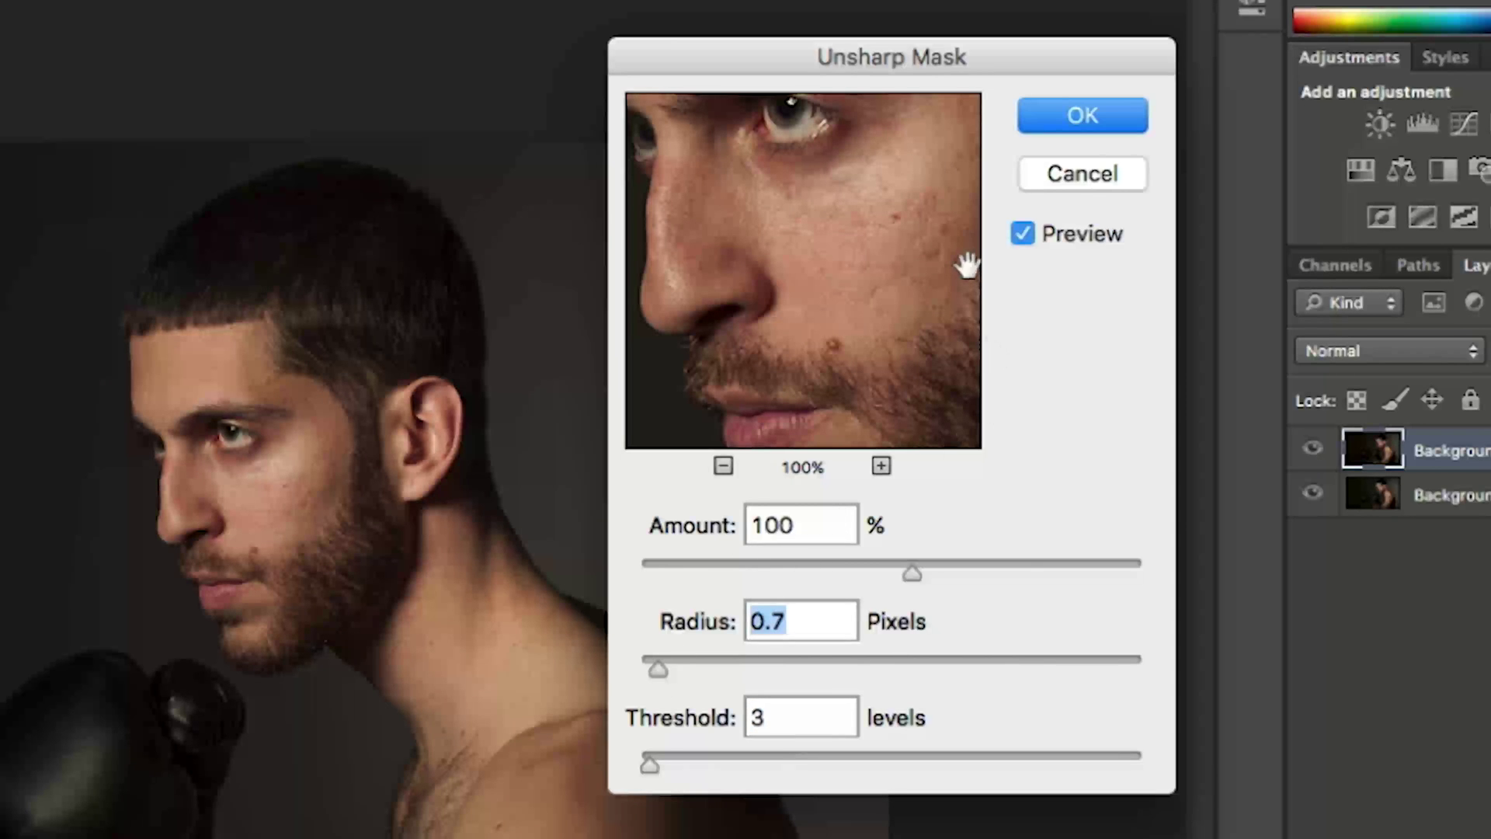
{"action": "left_click", "coordinate": [1065, 118]}
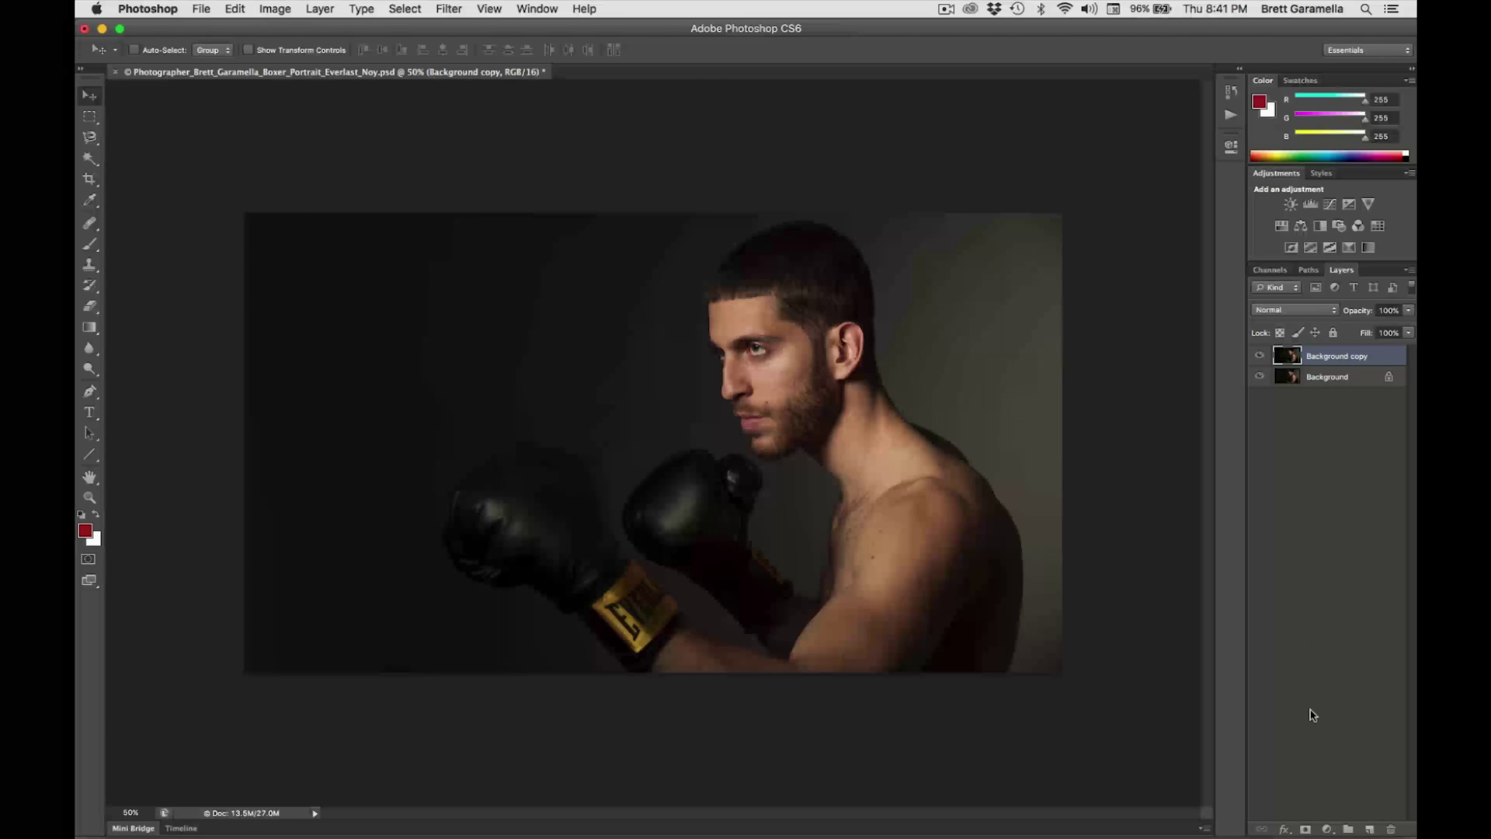
Step: Add a layer mask to the sharpened Background copy layer and invert it to black
{"action": "left_click", "coordinate": [1305, 829]}
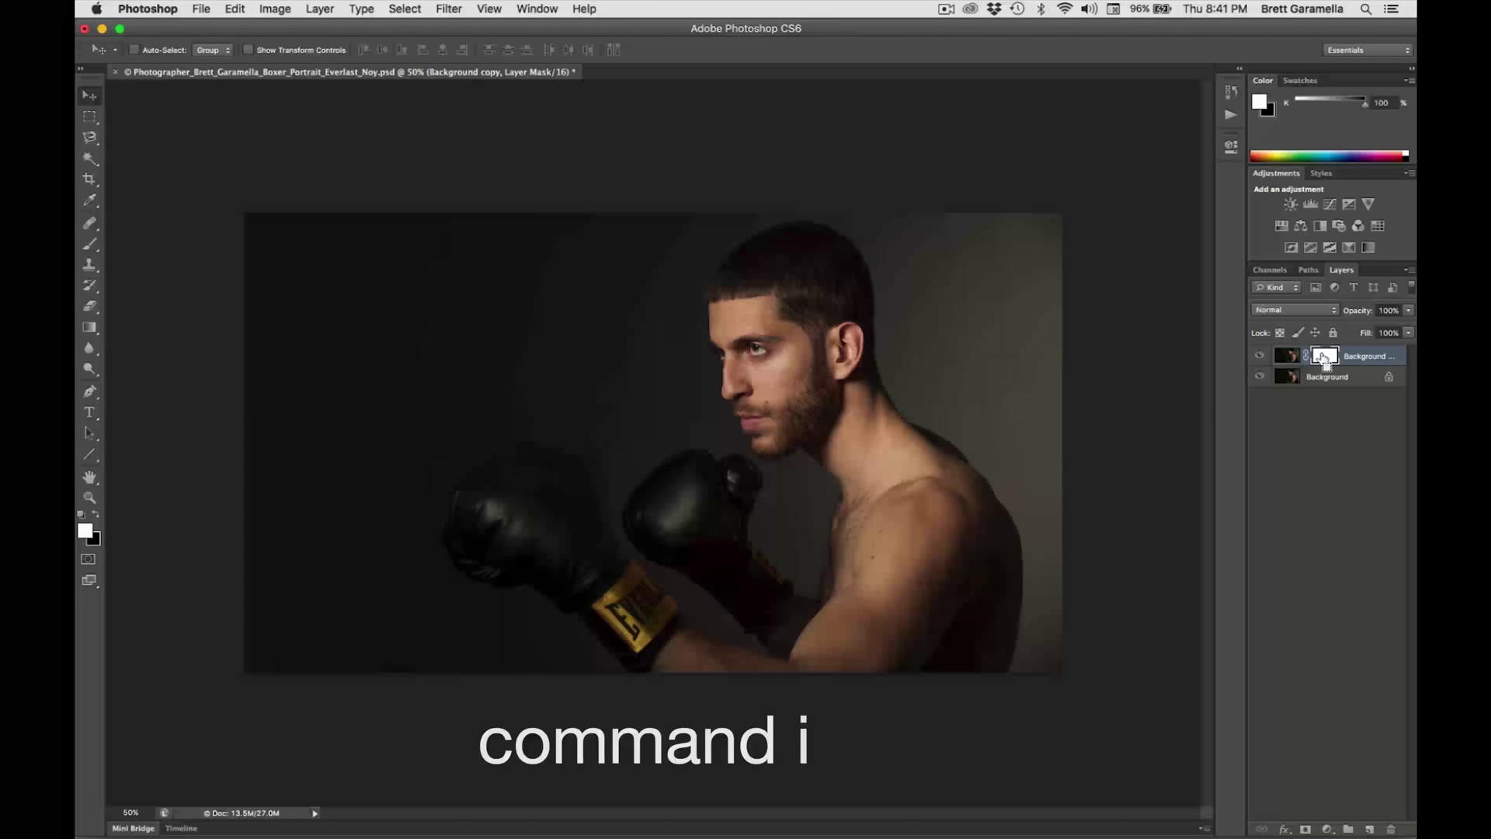
{"action": "key", "text": "super+i"}
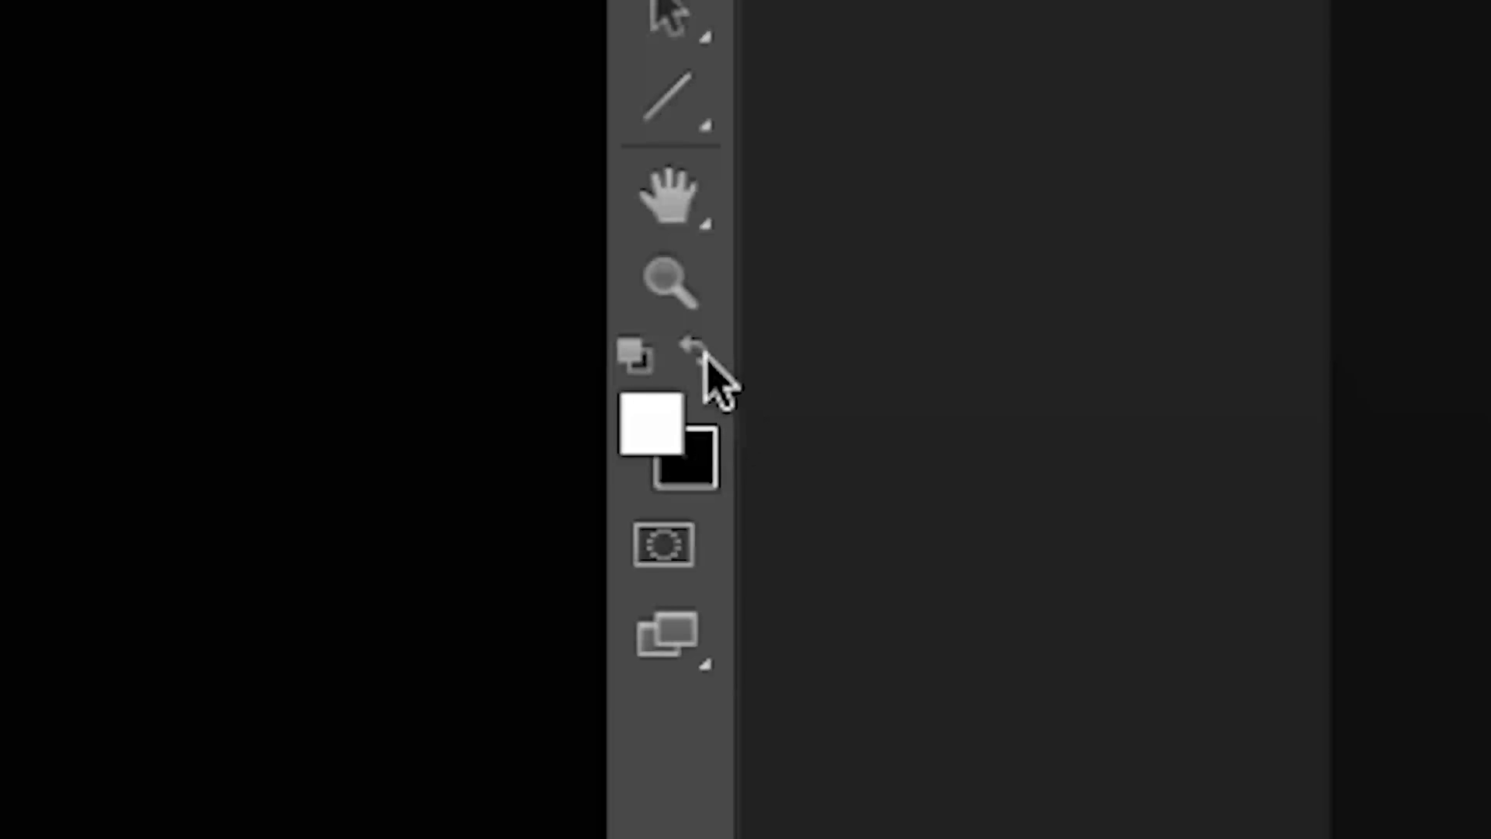
Step: Select the Brush tool with white as the foreground color for painting on the Background copy layer mask
{"action": "left_click", "coordinate": [697, 351]}
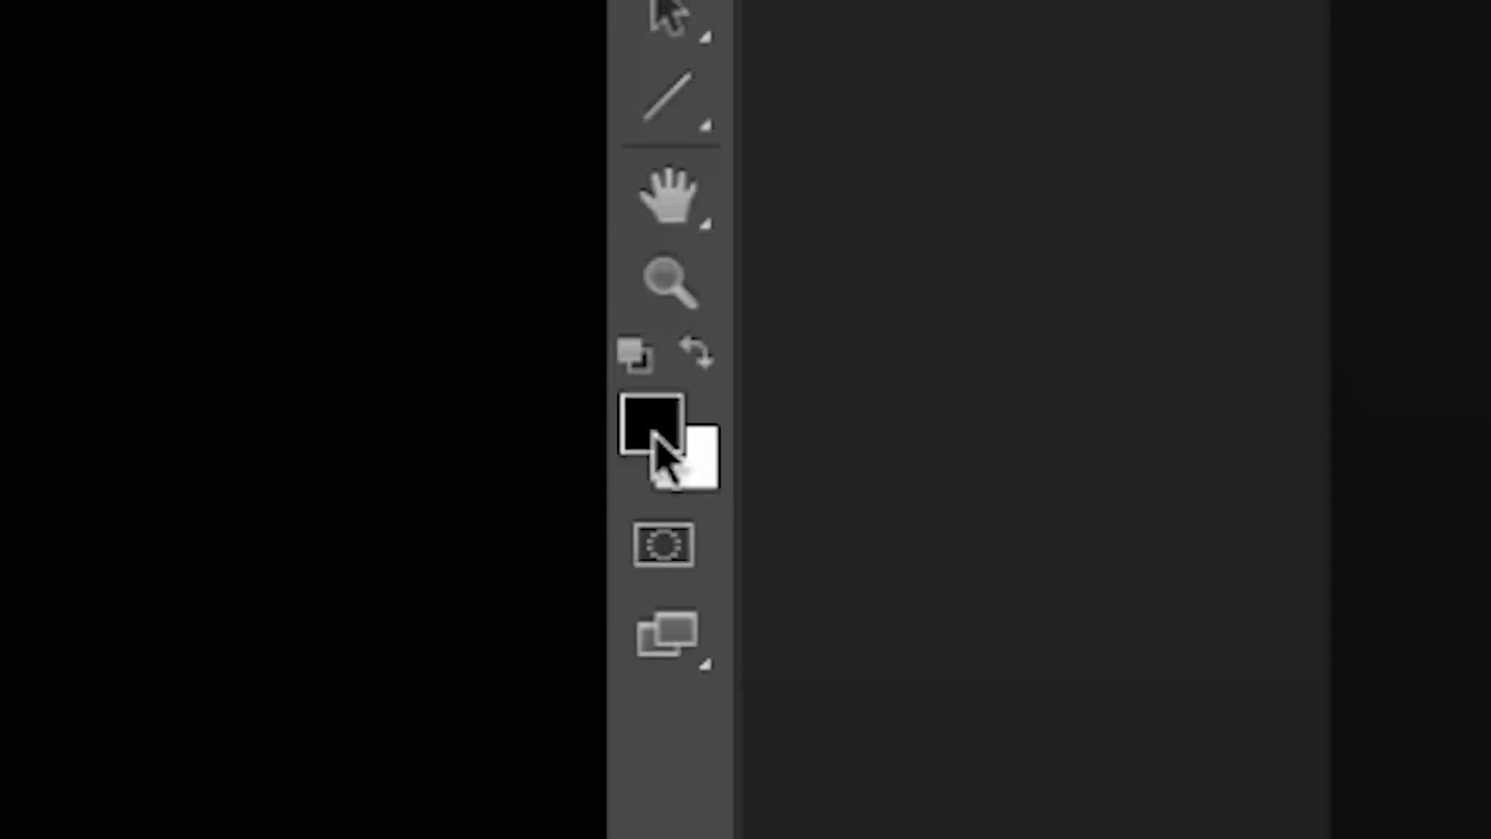
{"action": "left_click", "coordinate": [697, 349]}
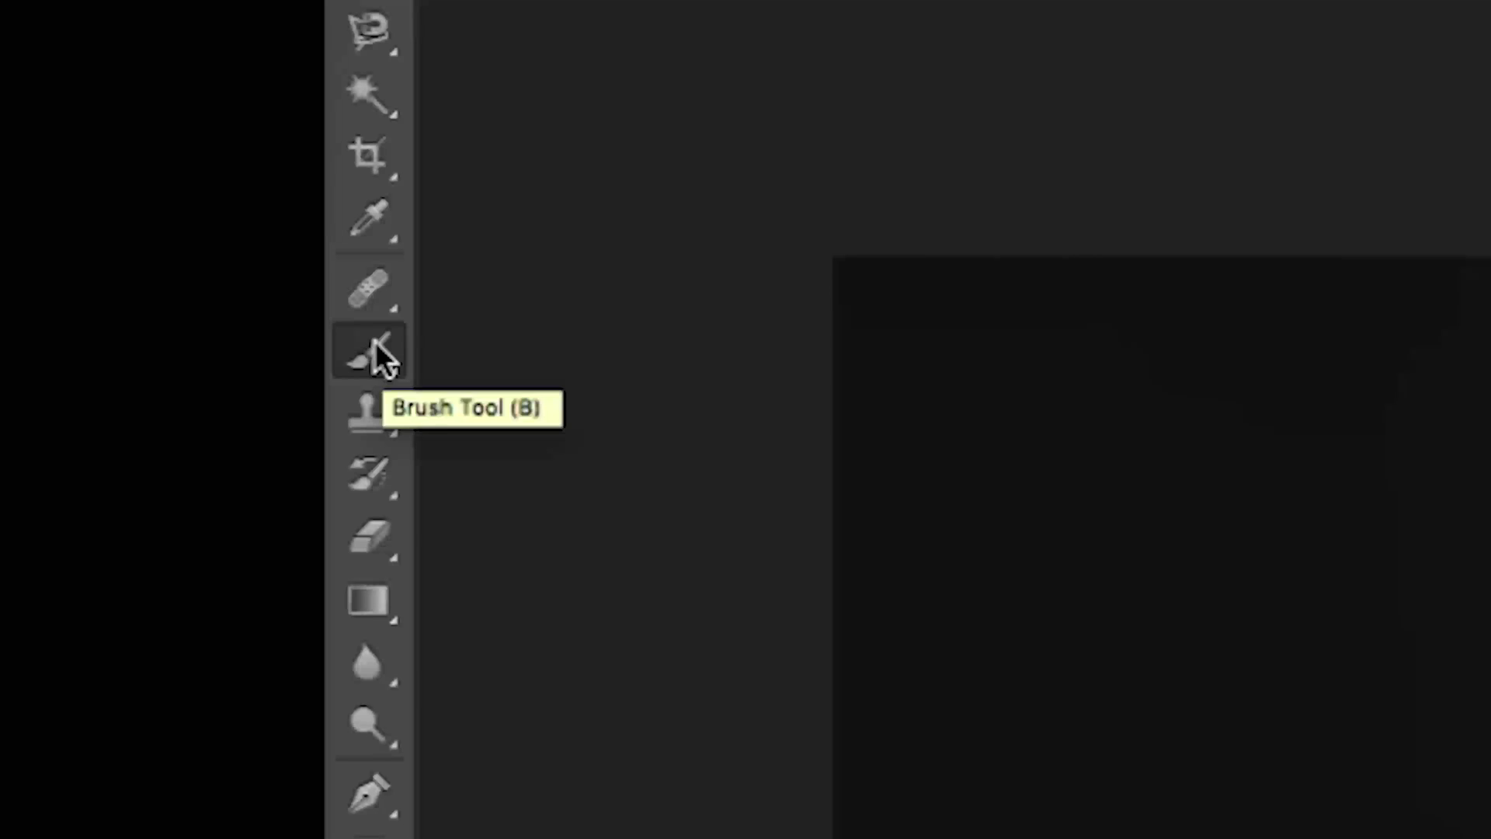
{"action": "left_click", "coordinate": [91, 243]}
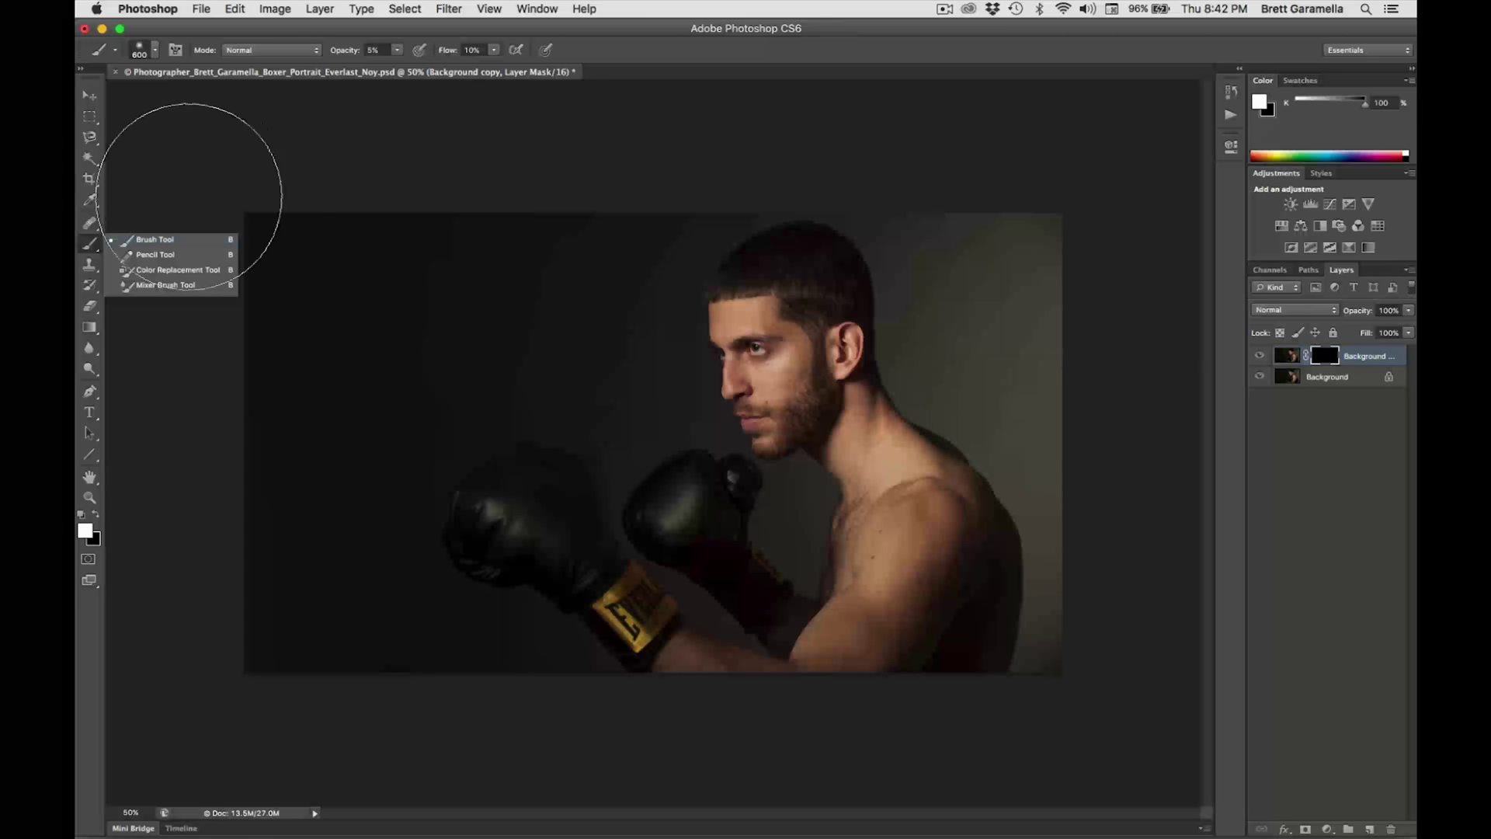
{"action": "left_click", "coordinate": [689, 202]}
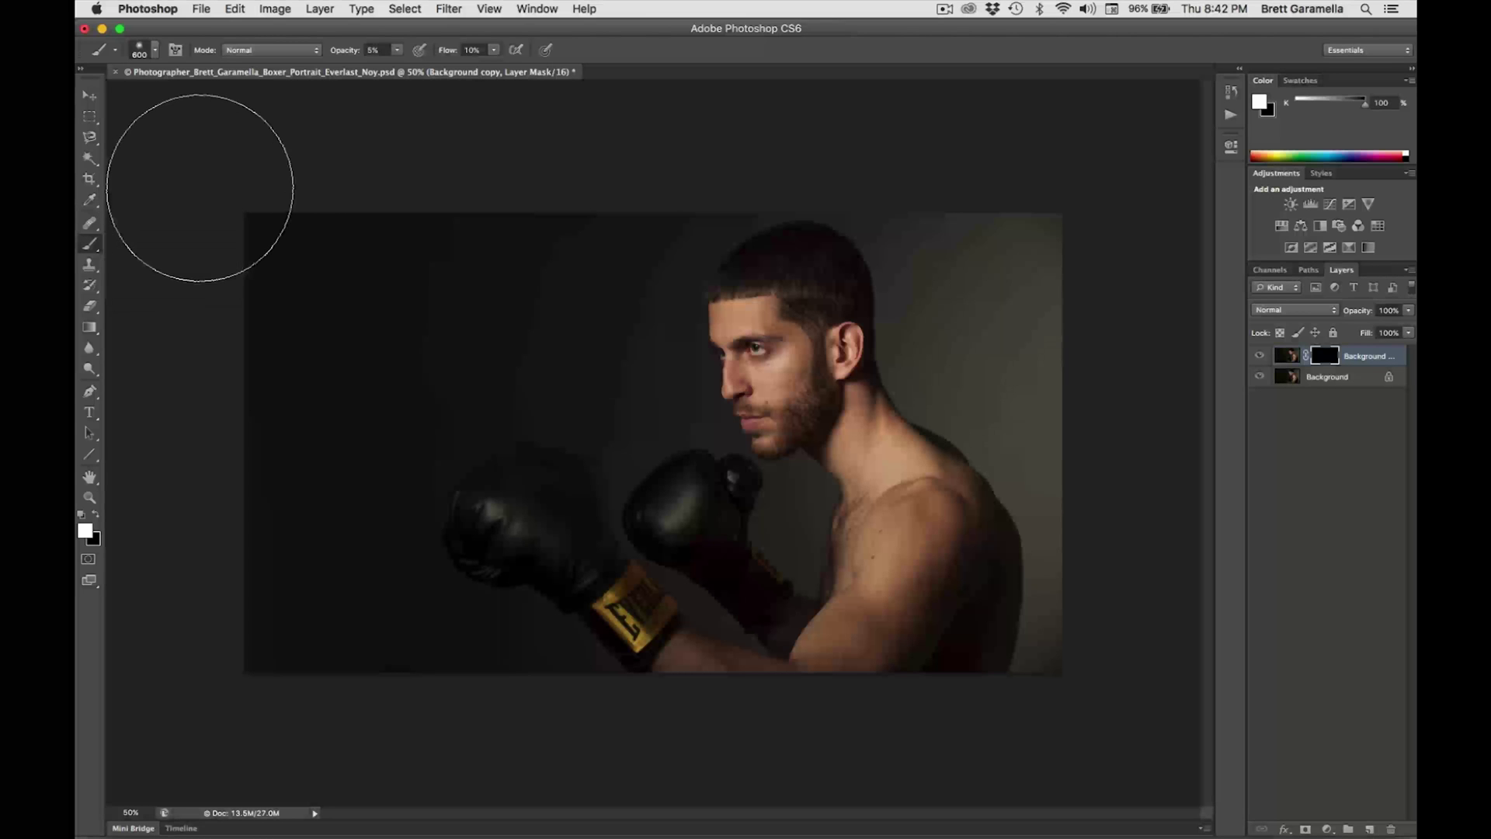
{"action": "mouse_move", "coordinate": [625, 257]}
{"action": "left_mouse_down"}
{"action": "mouse_move", "coordinate": [824, 237]}
{"action": "mouse_move", "coordinate": [987, 260]}
{"action": "mouse_move", "coordinate": [922, 284]}
{"action": "left_mouse_up"}
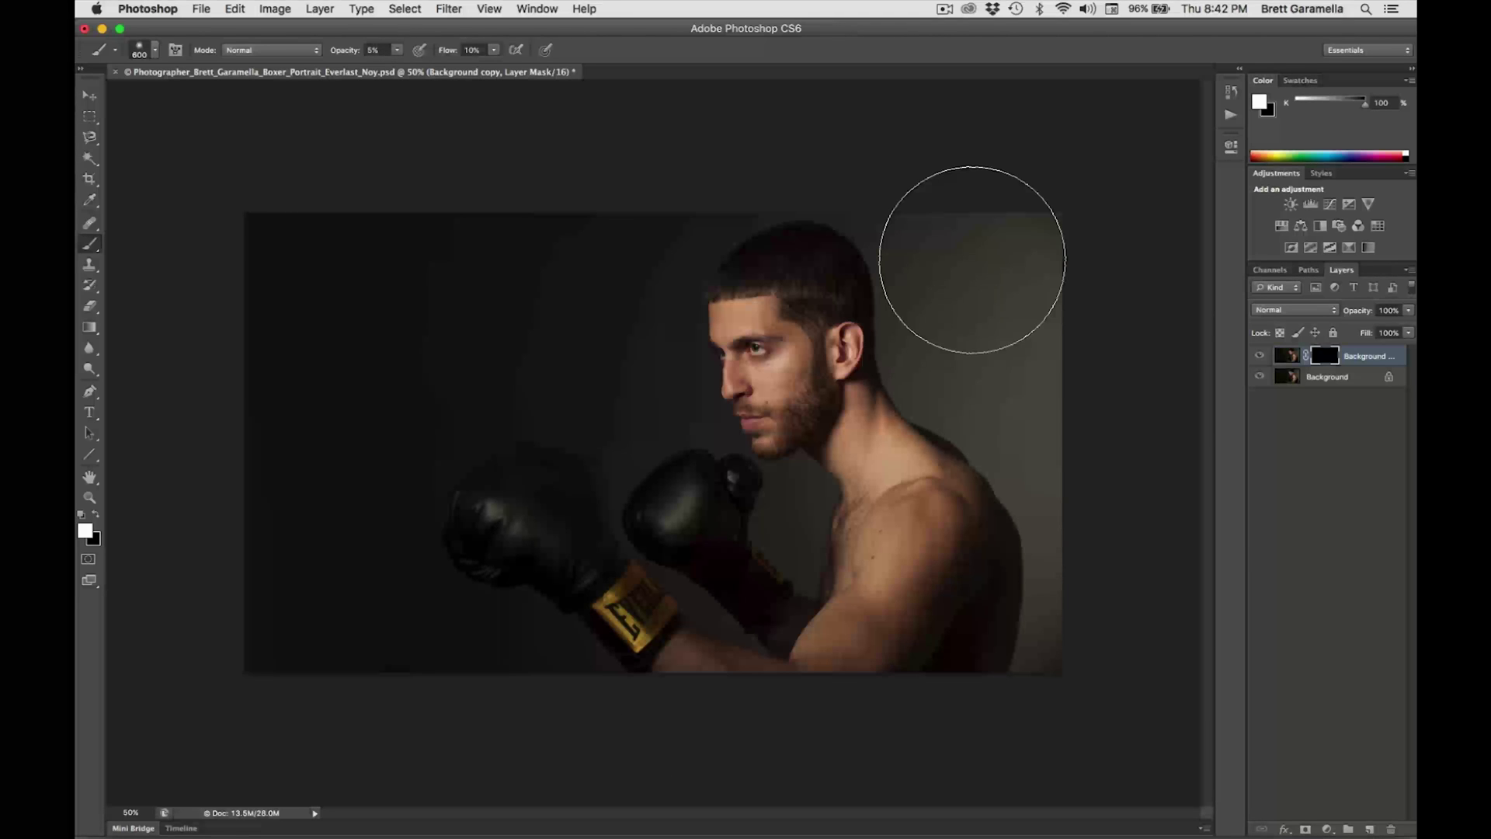
Step: Reduce the brush size to 90 pixels
{"action": "key", "text": "bracketleft"}
{"action": "key", "text": "bracketleft"}
{"action": "key", "text": "bracketleft"}
{"action": "key", "text": "bracketleft"}
{"action": "key", "text": "bracketleft"}
{"action": "key", "text": "bracketleft"}
{"action": "key", "text": "bracketleft"}
{"action": "key", "text": "bracketleft"}
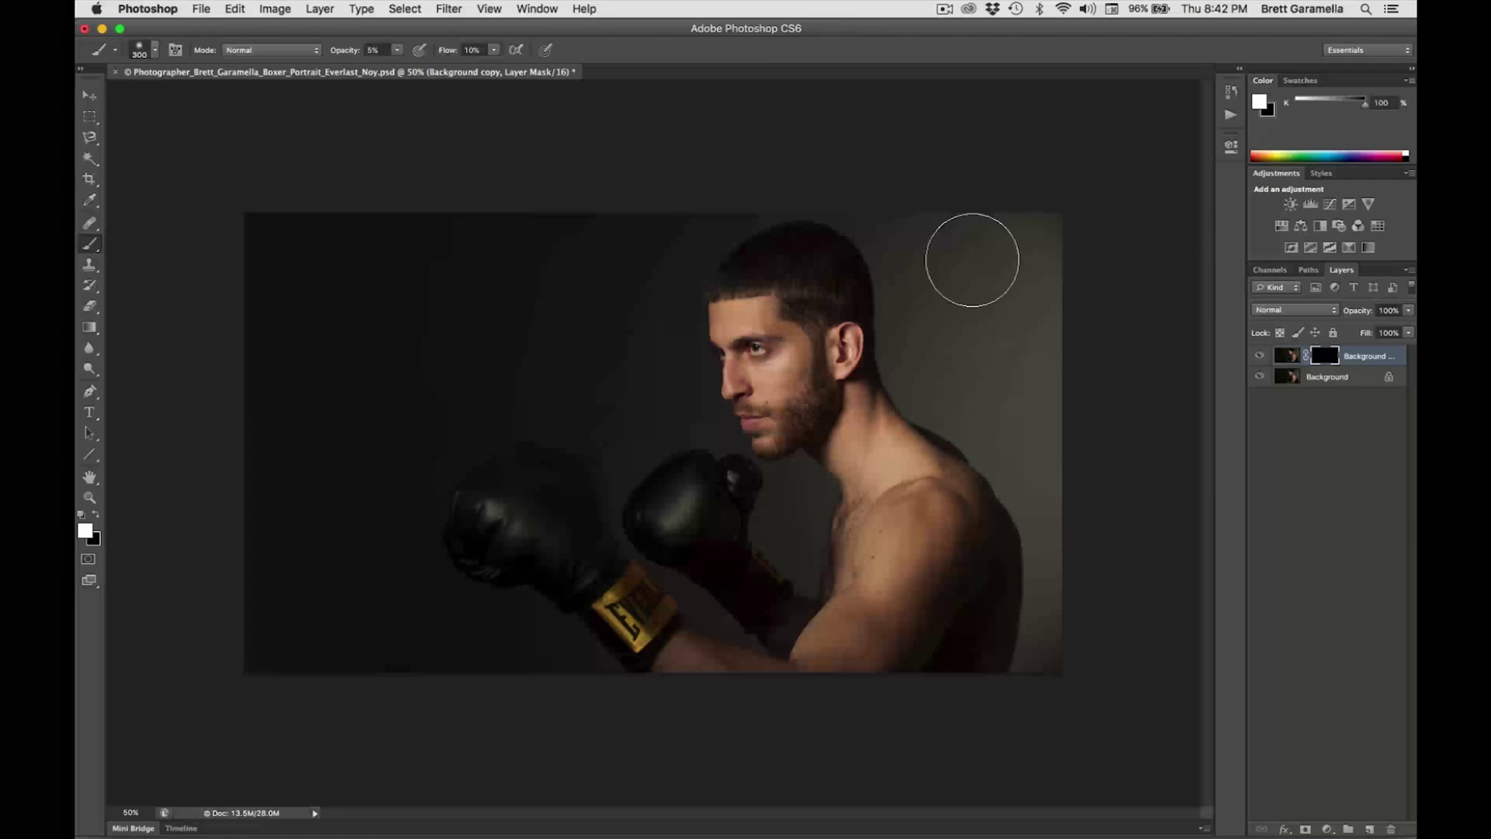
{"action": "key", "text": "bracketleft"}
{"action": "key", "text": "bracketleft"}
{"action": "key", "text": "bracketleft"}
{"action": "key", "text": "bracketleft"}
{"action": "key", "text": "bracketleft"}
{"action": "key", "text": "bracketleft"}
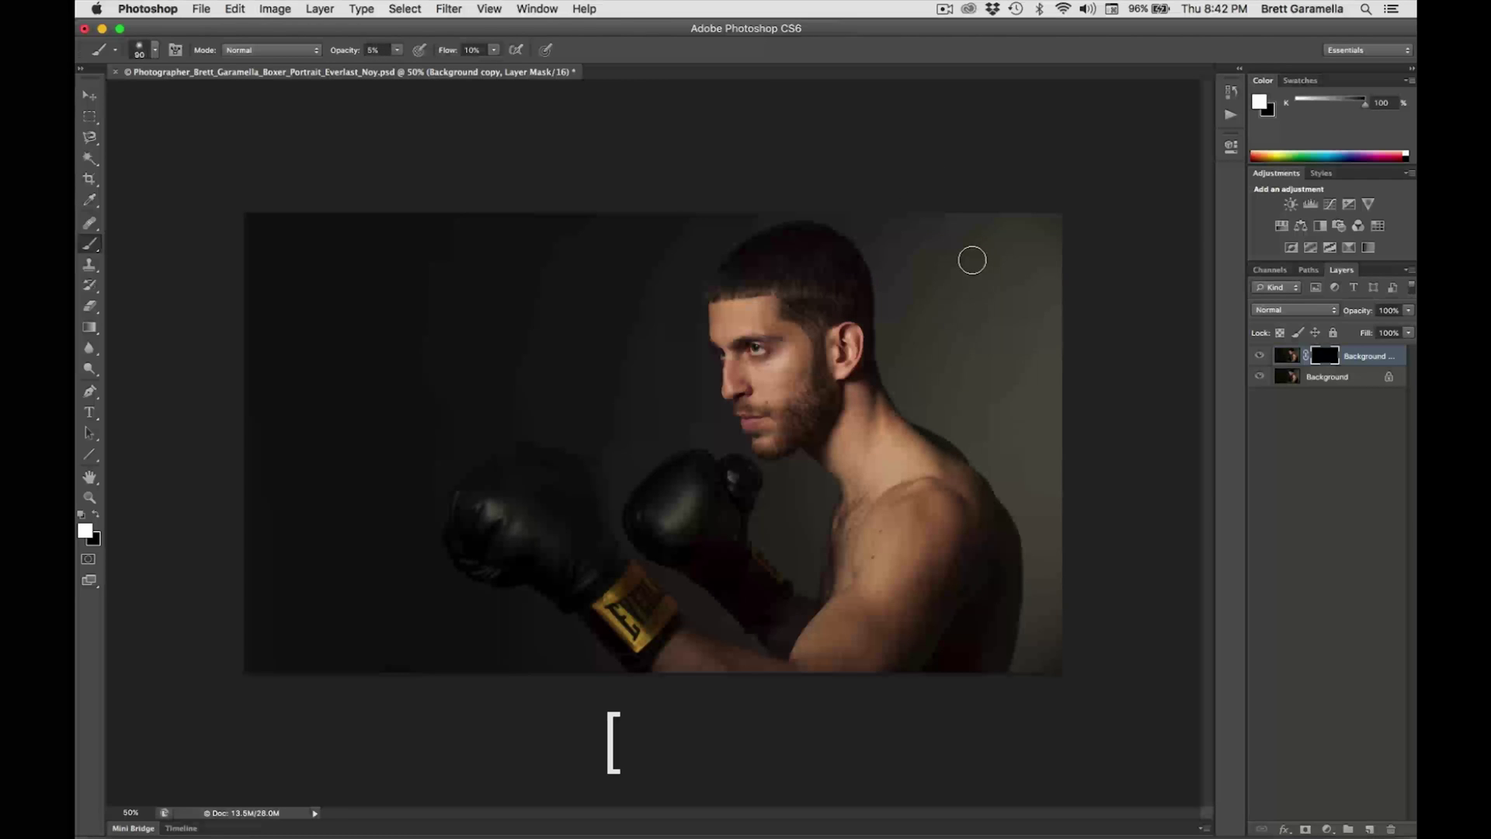
{"action": "key", "text": "bracketright"}
{"action": "key", "text": "bracketright"}
{"action": "key", "text": "bracketright"}
{"action": "key", "text": "bracketright"}
{"action": "key", "text": "bracketright"}
{"action": "key", "text": "bracketright"}
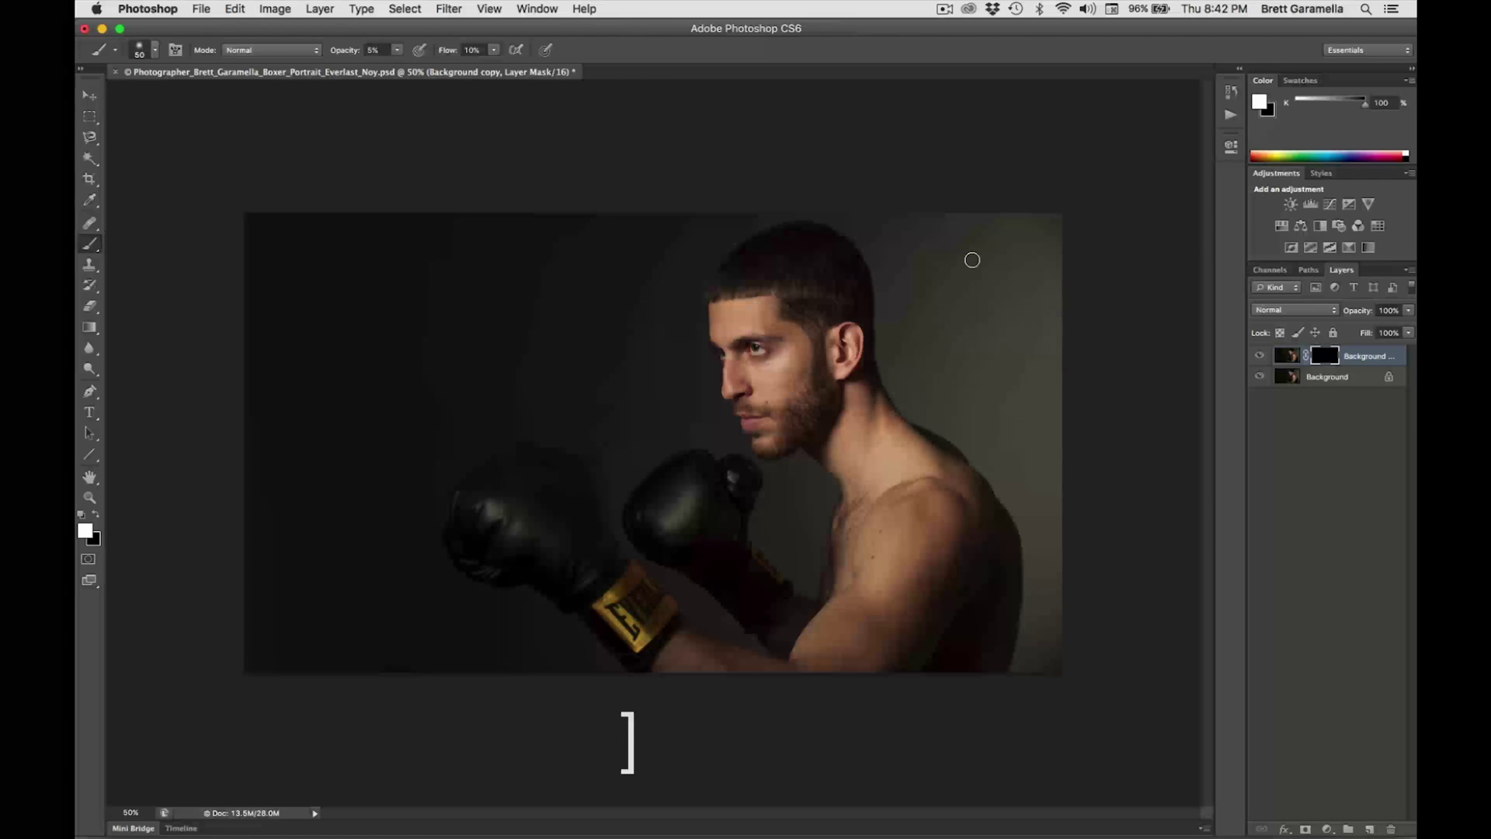
{"action": "key", "text": "bracketright"}
{"action": "key", "text": "bracketright"}
{"action": "key", "text": "bracketright"}
{"action": "key", "text": "bracketright"}
{"action": "key", "text": "bracketleft"}
{"action": "key", "text": "bracketleft"}
{"action": "key", "text": "bracketleft"}
{"action": "key", "text": "bracketleft"}
{"action": "key", "text": "bracketleft"}
{"action": "key", "text": "bracketleft"}
{"action": "key", "text": "bracketleft"}
Step: Frame the boxer's eyes up close and set the brush opacity and flow to 100%
{"action": "key", "text": "super+equal"}
{"action": "key", "text": "super+equal"}
{"action": "key", "text": "super+equal"}
{"action": "key", "text": "super+equal"}
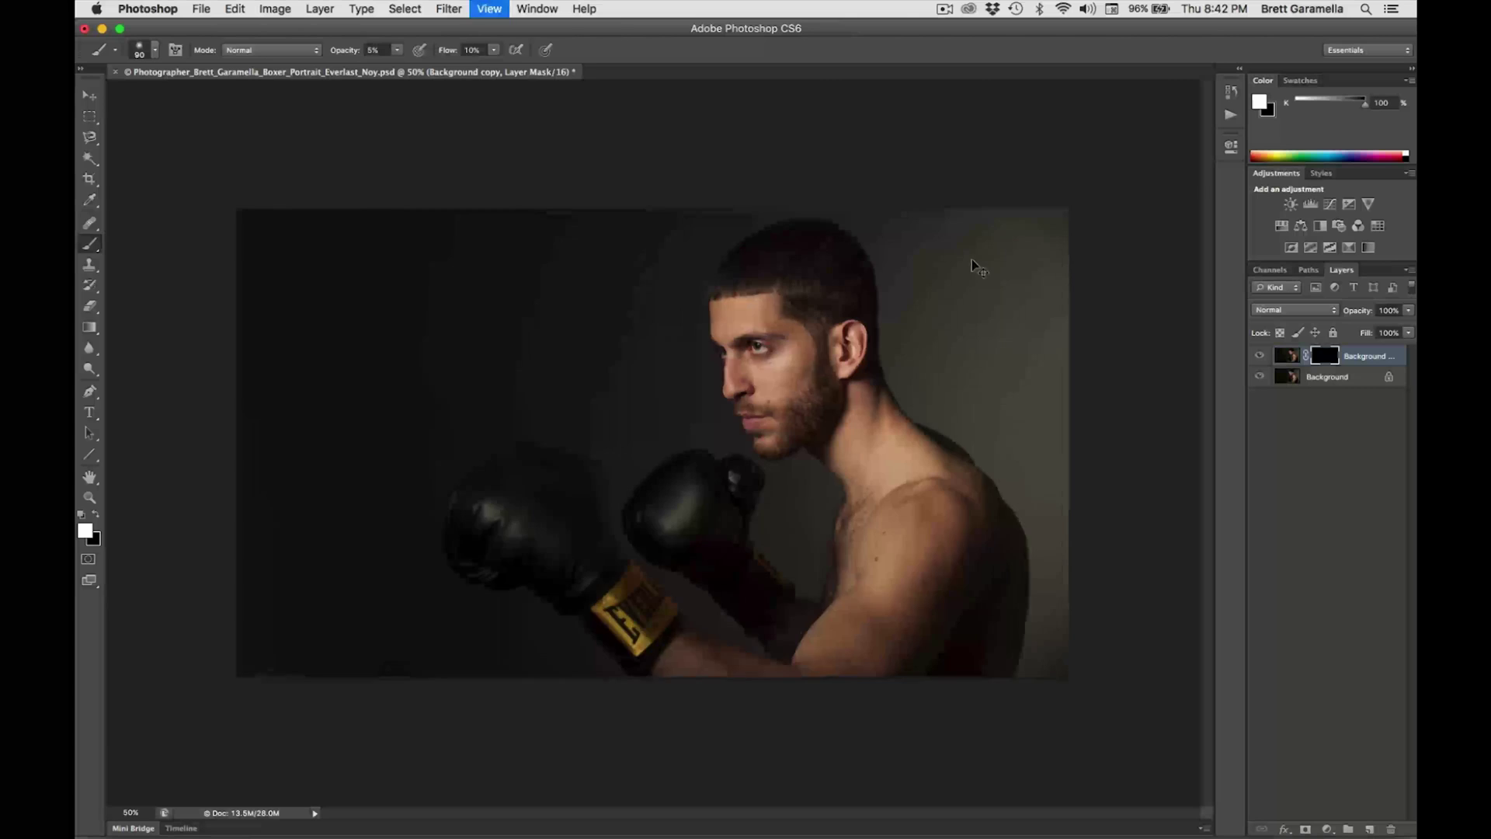
{"action": "left_click_drag", "start_coordinate": [983, 267], "coordinate": [626, 486]}
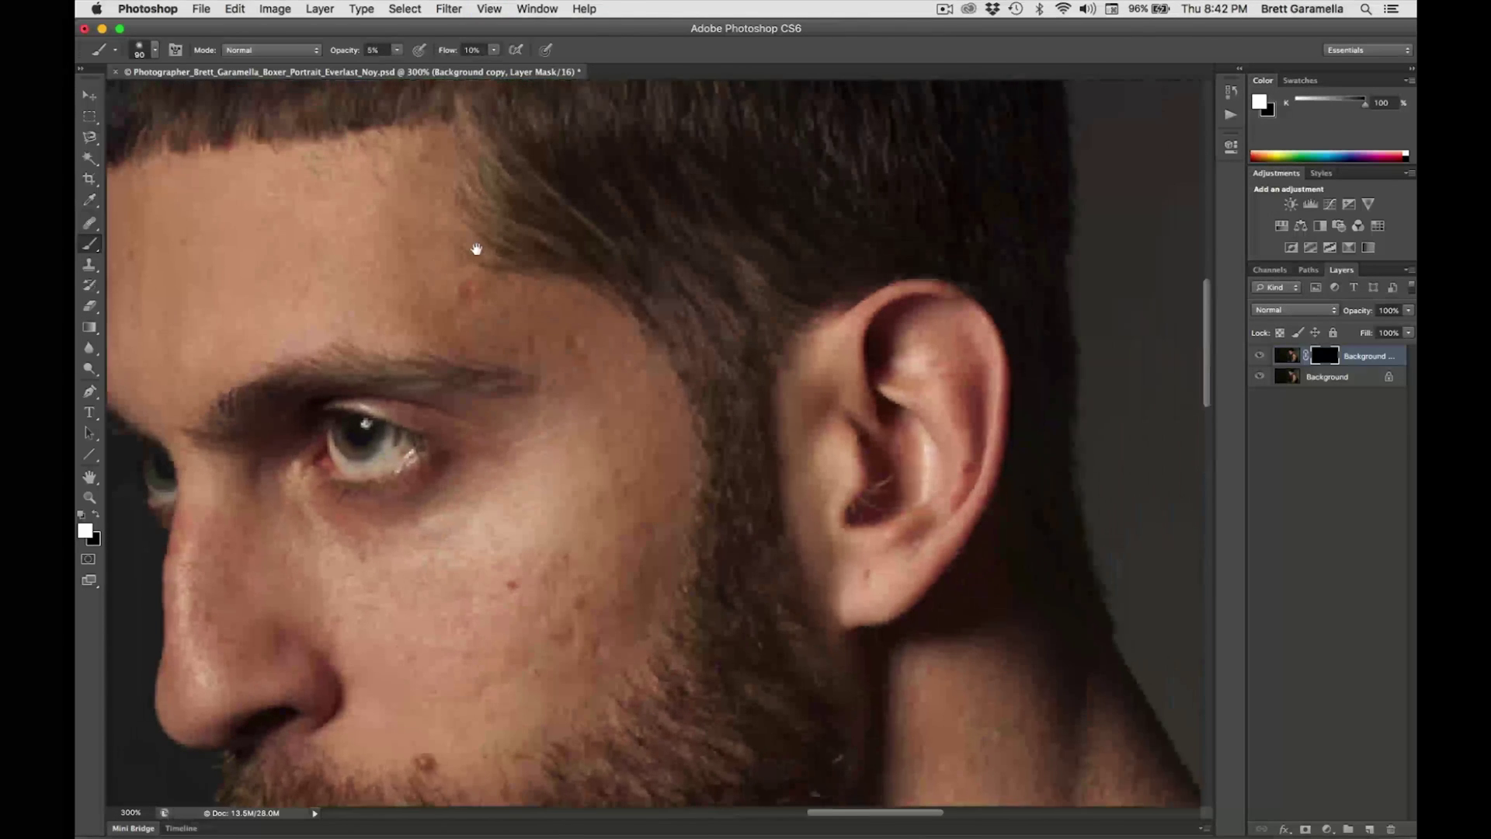
{"action": "left_click_drag", "start_coordinate": [479, 249], "coordinate": [531, 249]}
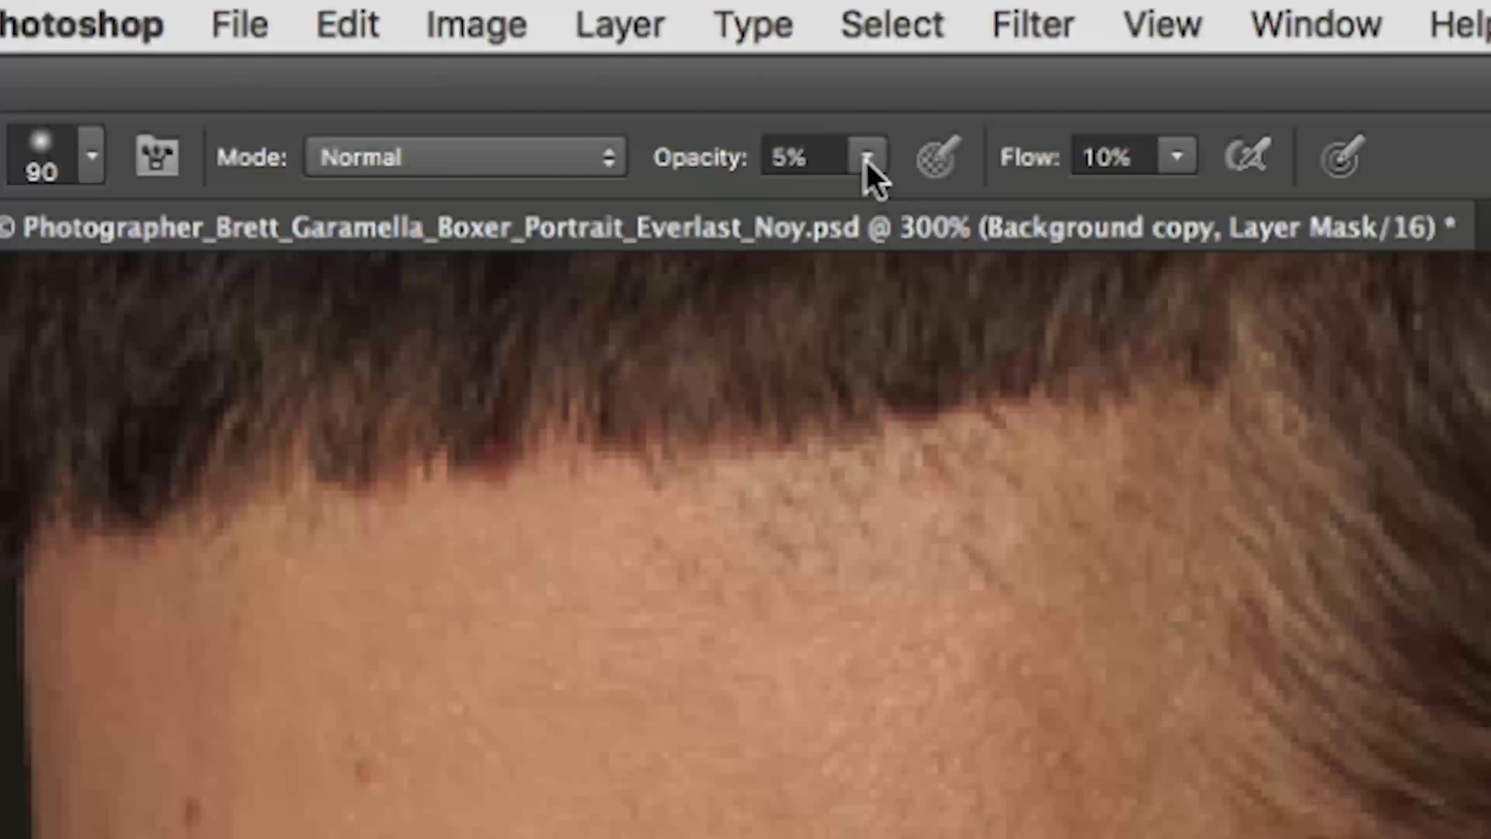
{"action": "left_click", "coordinate": [396, 50]}
{"action": "left_click_drag", "start_coordinate": [970, 202], "coordinate": [1409, 205]}
{"action": "left_click", "coordinate": [1185, 160]}
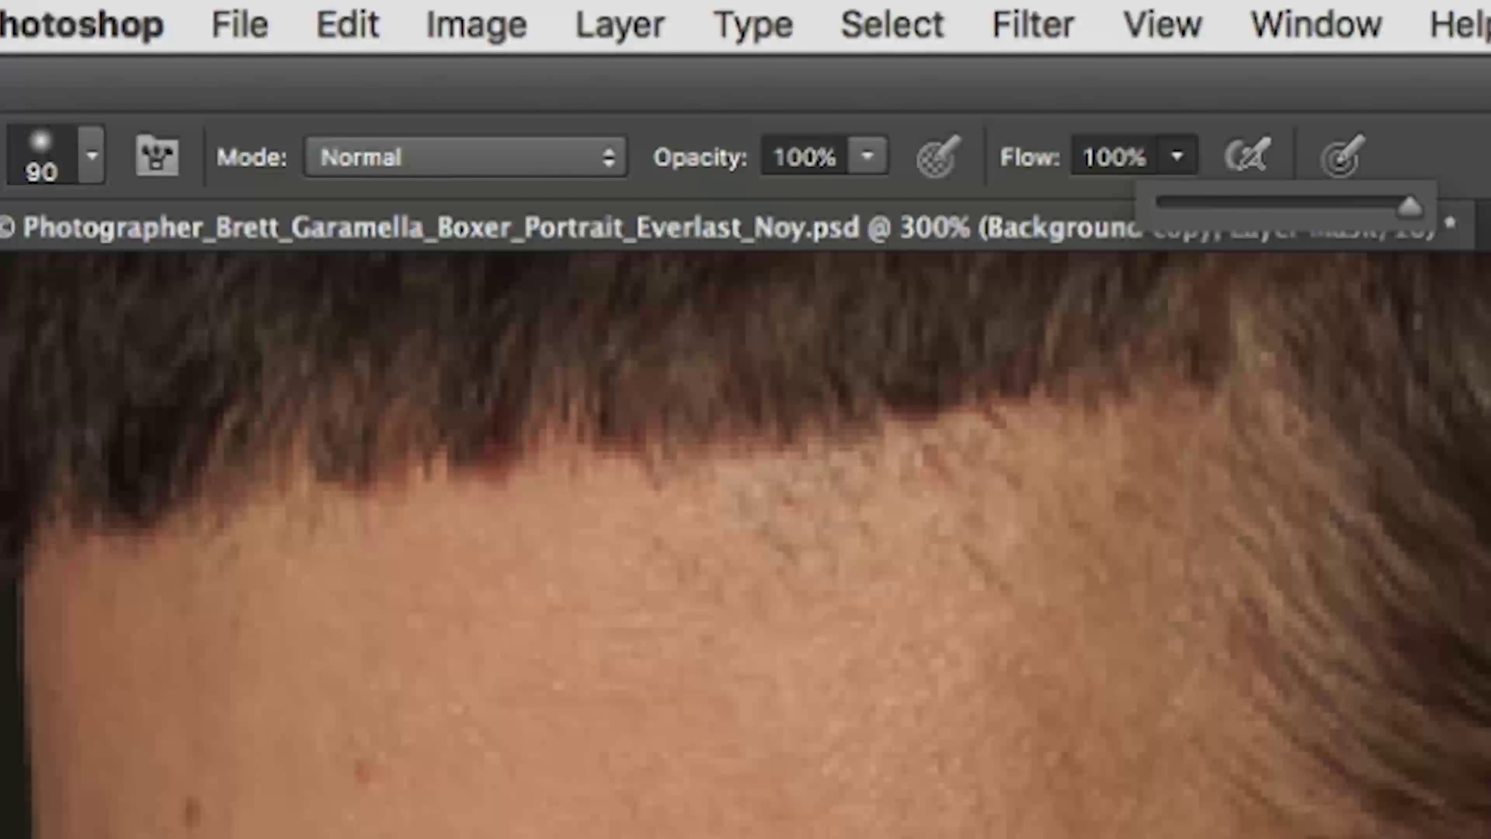
Step: Shrink the brush to 10 pixels and paint white over both eyes on the layer mask to reveal the sharpening
{"action": "key", "text": "bracketleft"}
{"action": "key", "text": "bracketleft"}
{"action": "key", "text": "bracketleft"}
{"action": "key", "text": "bracketleft"}
{"action": "key", "text": "bracketleft"}
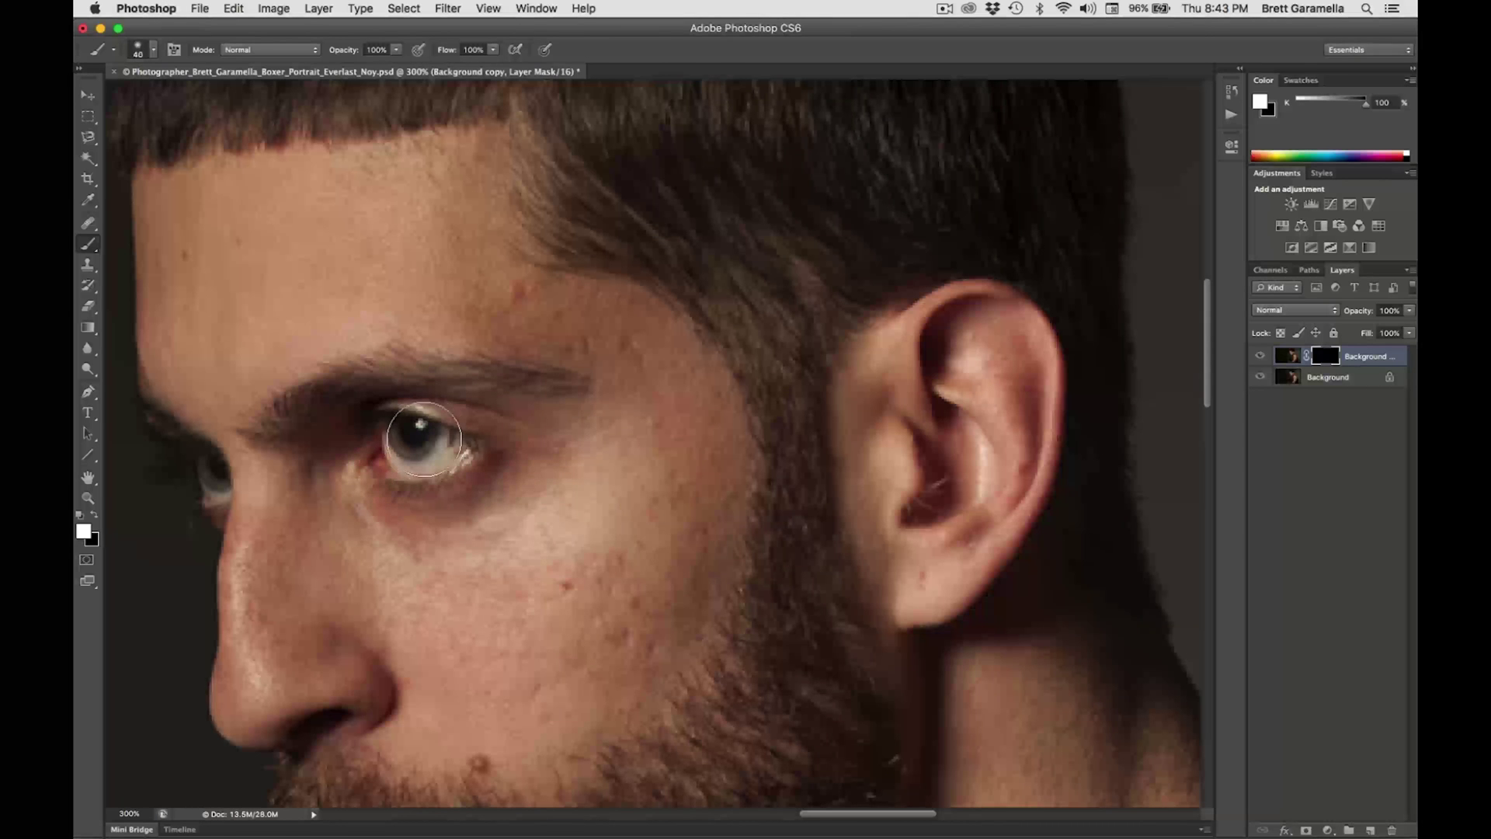
{"action": "key", "text": "super+equal"}
{"action": "left_click_drag", "start_coordinate": [422, 438], "coordinate": [923, 406]}
{"action": "key", "text": "bracketleft"}
{"action": "key", "text": "bracketleft"}
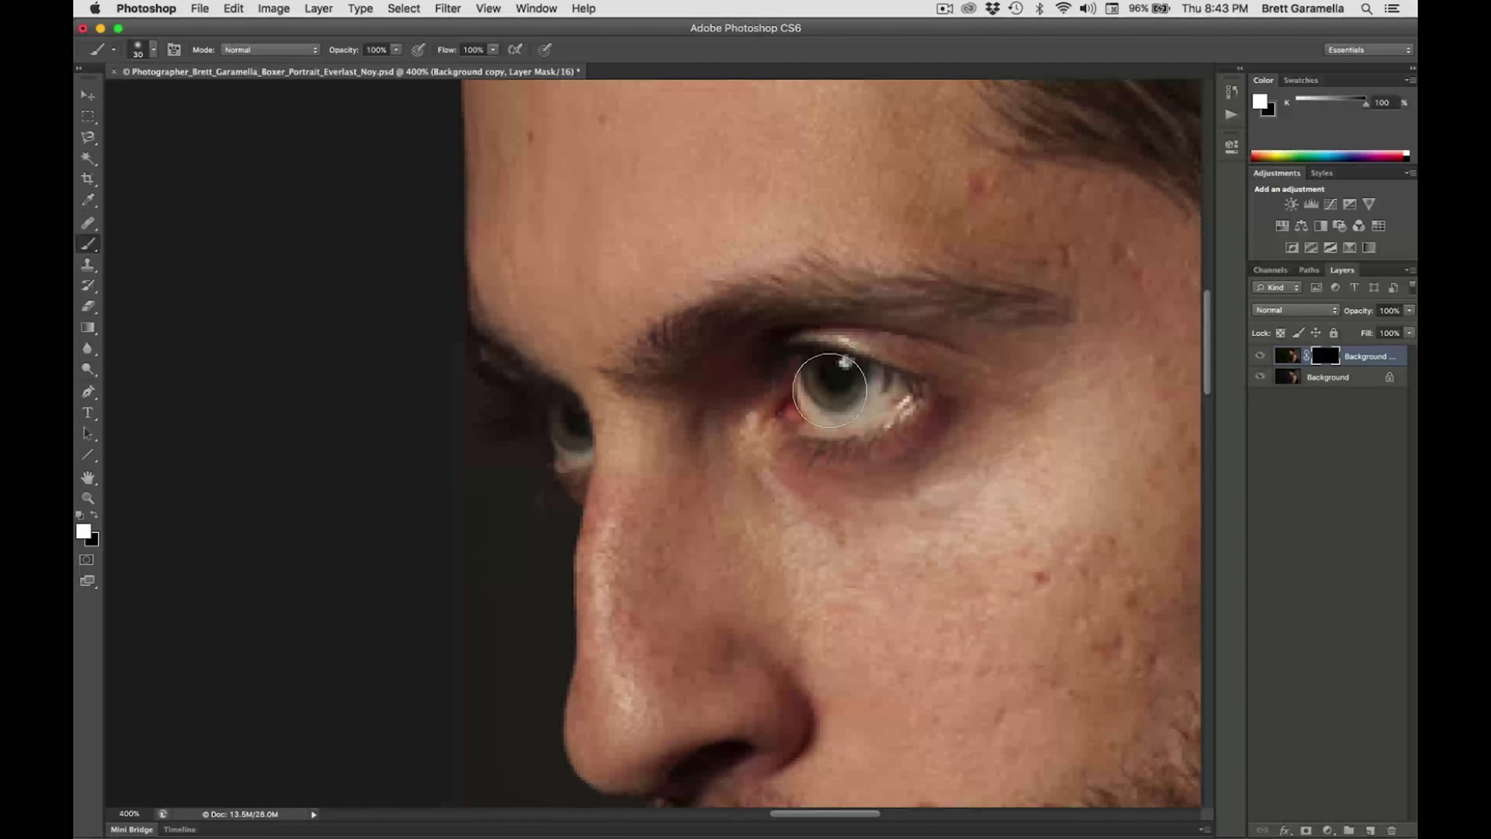
{"action": "key", "text": "bracketleft"}
{"action": "key", "text": "bracketright"}
{"action": "left_click", "coordinate": [841, 383]}
{"action": "left_click_drag", "start_coordinate": [580, 452], "coordinate": [552, 416]}
Step: Compare the eyes with and without the sharpened layer at 100% and 200% zoom by toggling its visibility
{"action": "key", "text": "super+minus"}
{"action": "key", "text": "super+minus"}
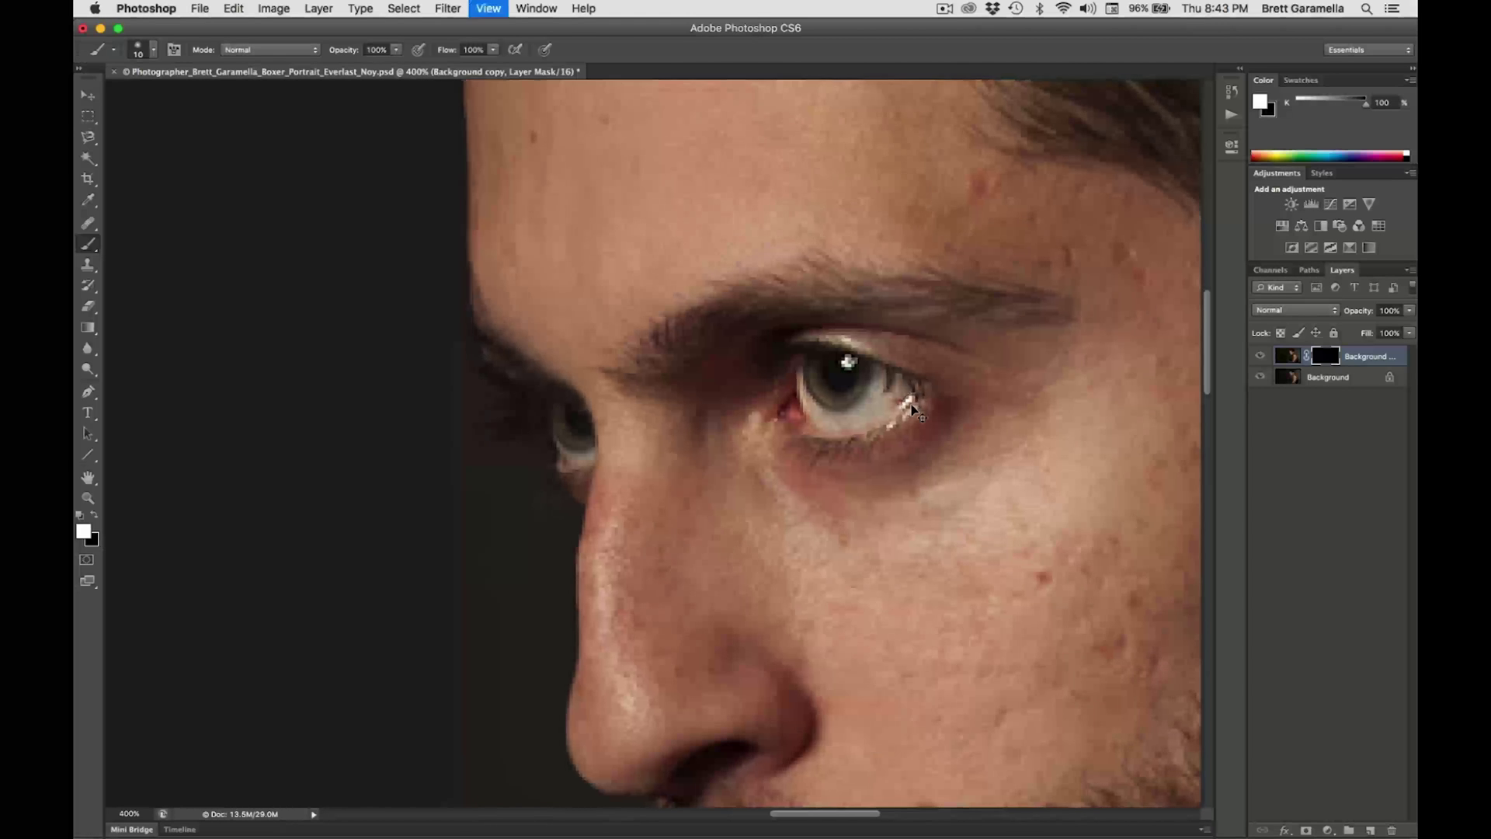
{"action": "key", "text": "super+minus"}
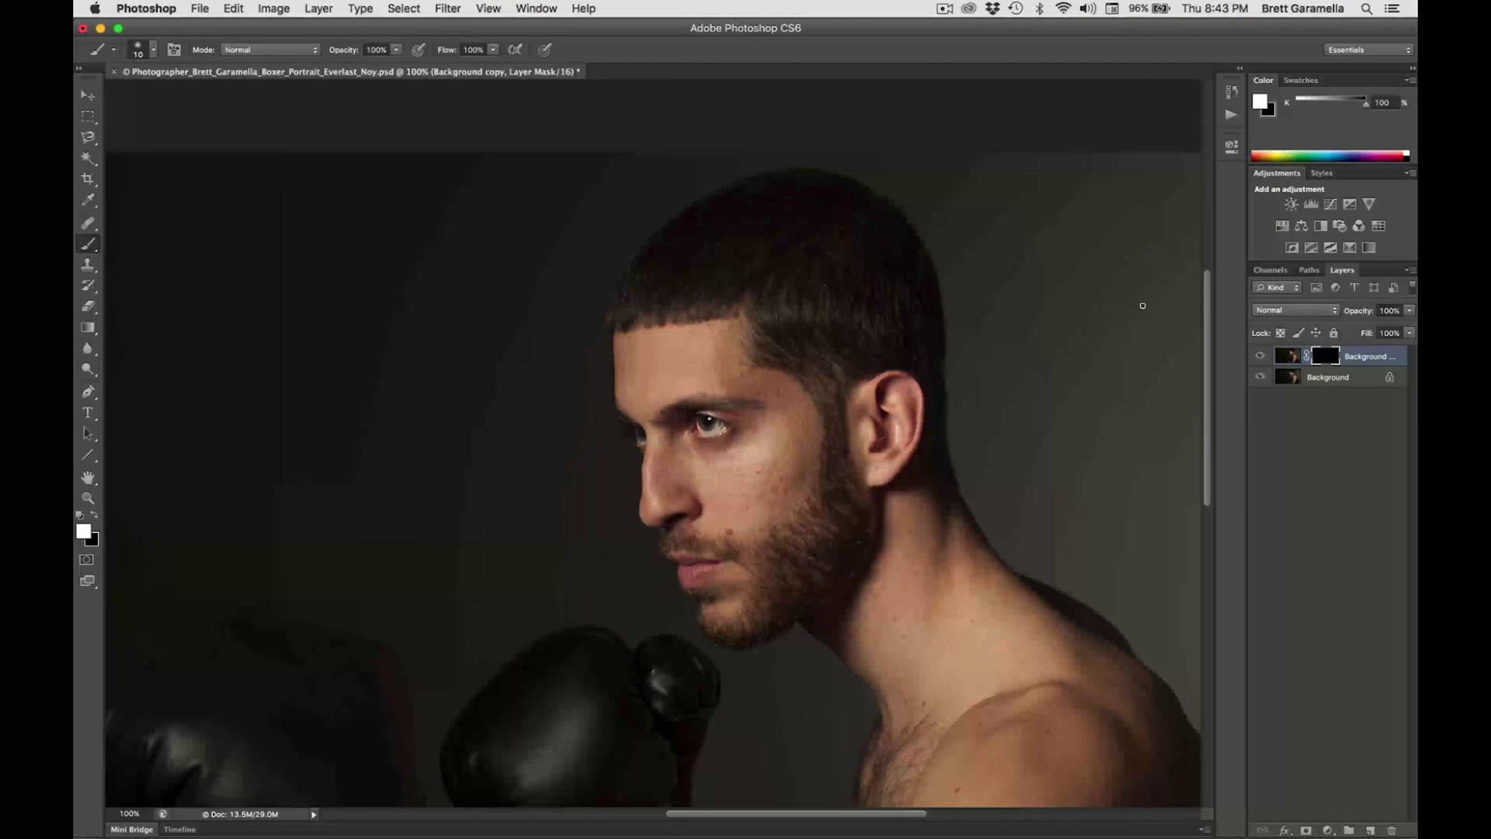
{"action": "key", "text": "super+plus"}
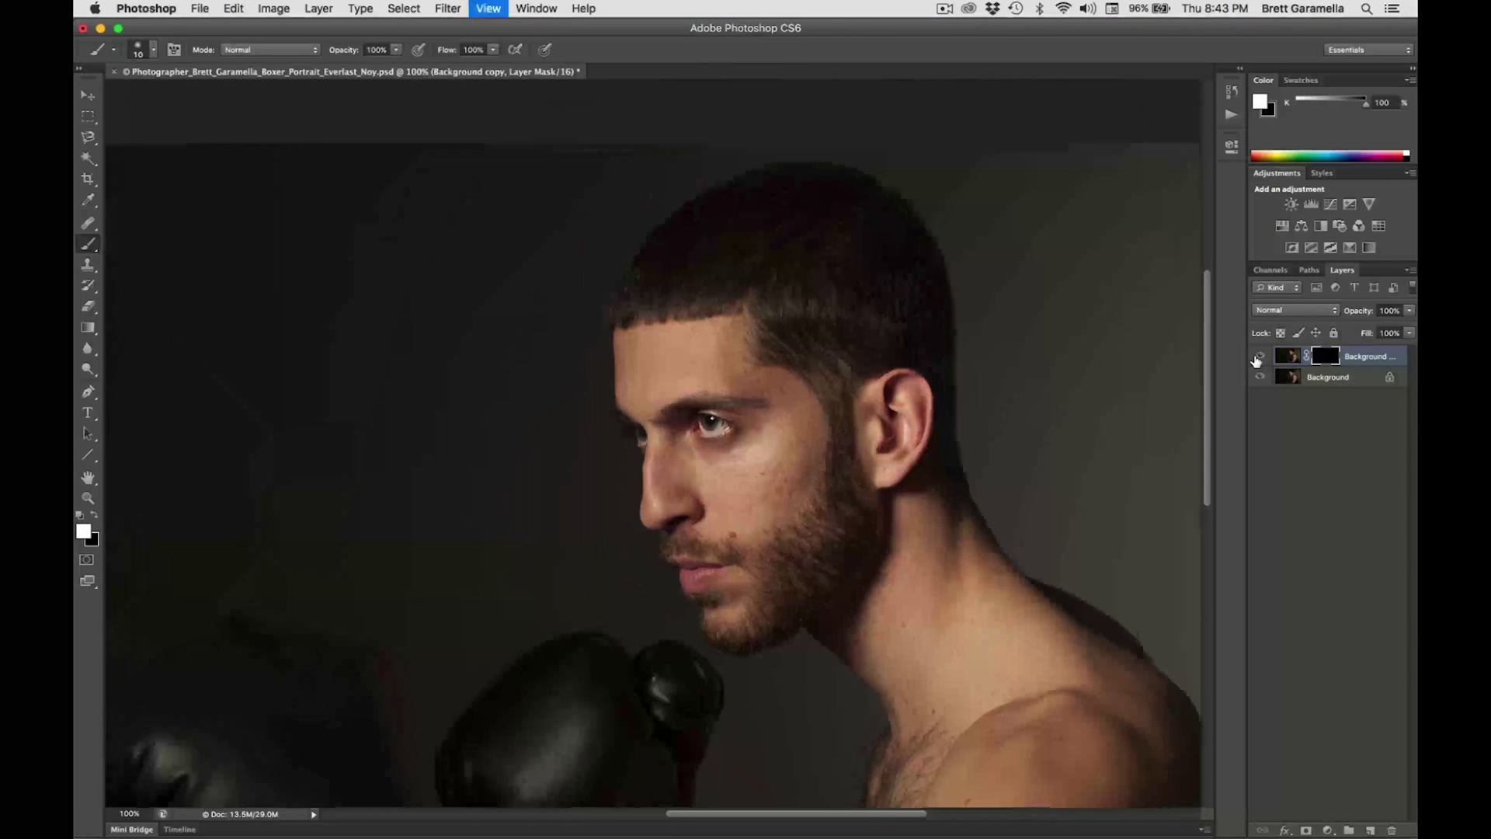
{"action": "left_click", "coordinate": [1256, 357]}
{"action": "left_click", "coordinate": [1256, 357]}
{"action": "left_click", "coordinate": [1256, 357]}
{"action": "left_click", "coordinate": [1256, 357]}
{"action": "left_click", "coordinate": [1256, 357]}
{"action": "left_click", "coordinate": [1256, 358]}
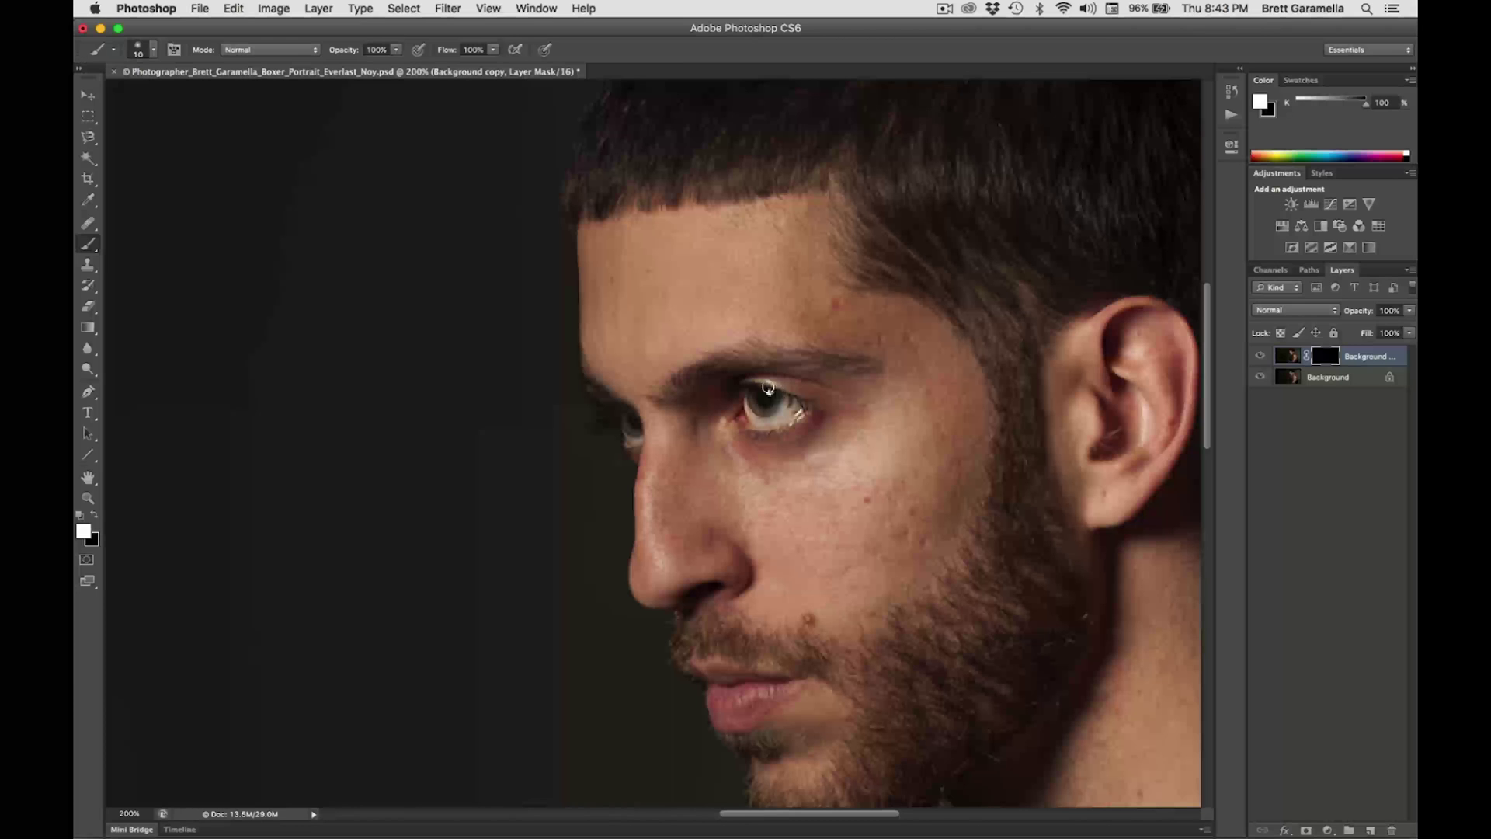
{"action": "left_click", "coordinate": [1259, 357]}
{"action": "left_click", "coordinate": [1259, 357]}
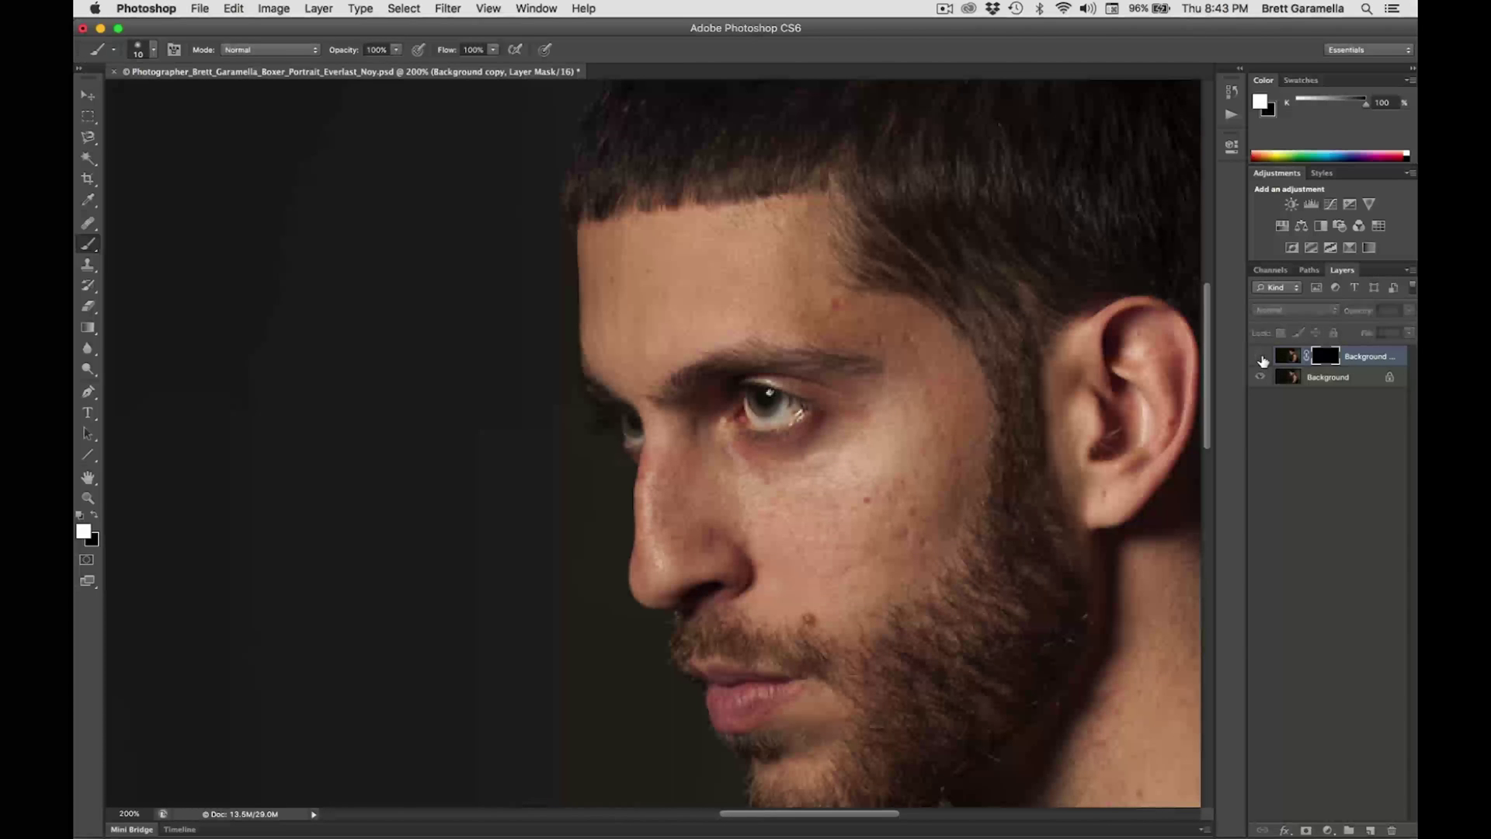
{"action": "left_click", "coordinate": [1261, 358]}
{"action": "left_click", "coordinate": [1261, 358]}
{"action": "key", "text": "super+minus"}
{"action": "left_click", "coordinate": [1261, 358]}
{"action": "left_click", "coordinate": [1261, 358]}
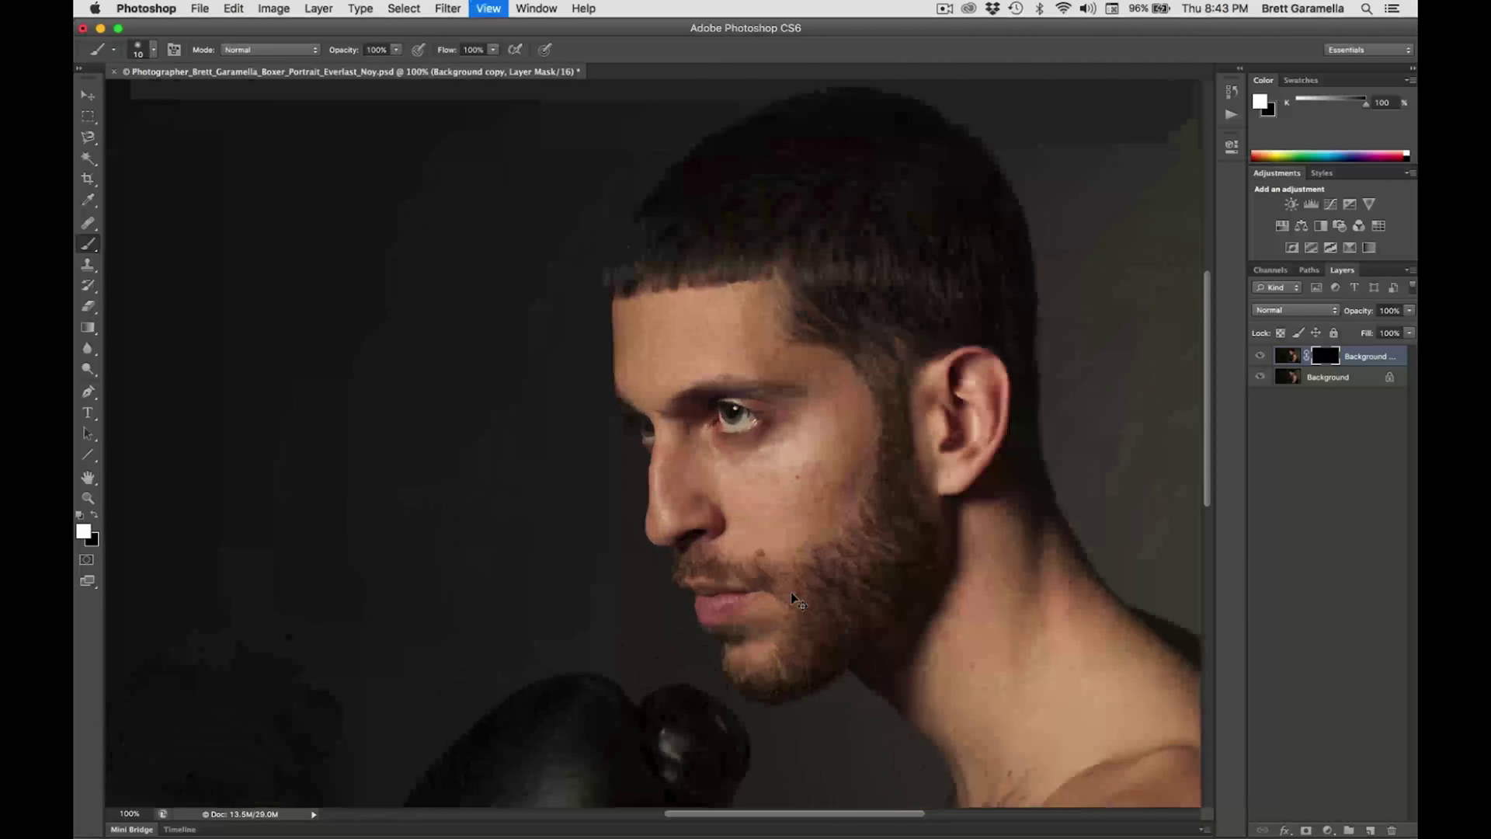
Step: Inspect the beard up close and lower the brush opacity to 70%
{"action": "key", "text": "super+equal"}
{"action": "key", "text": "super+equal"}
{"action": "left_click_drag", "start_coordinate": [826, 342], "coordinate": [831, 458]}
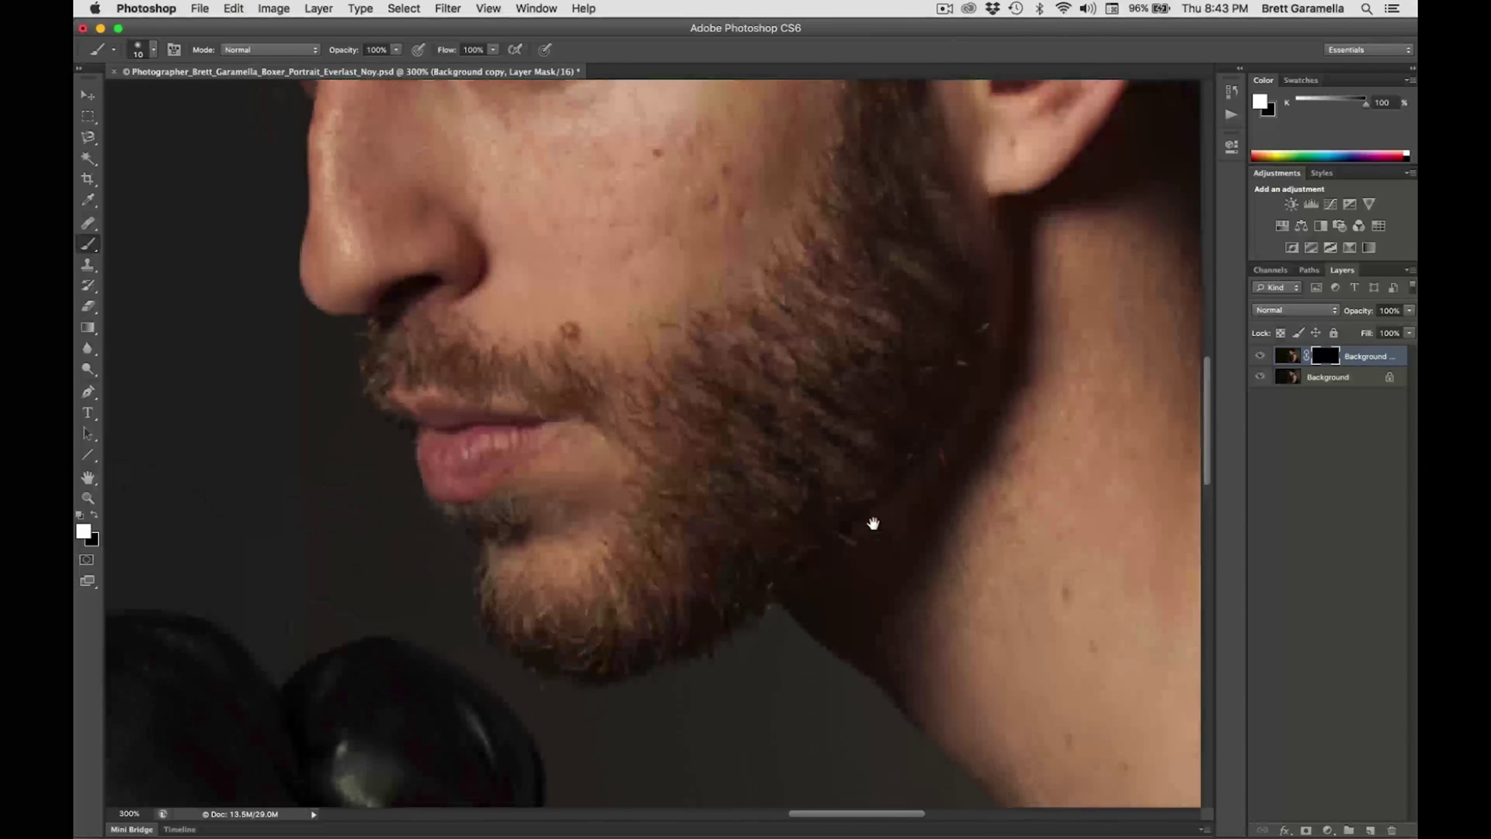
{"action": "key", "text": "super+minus"}
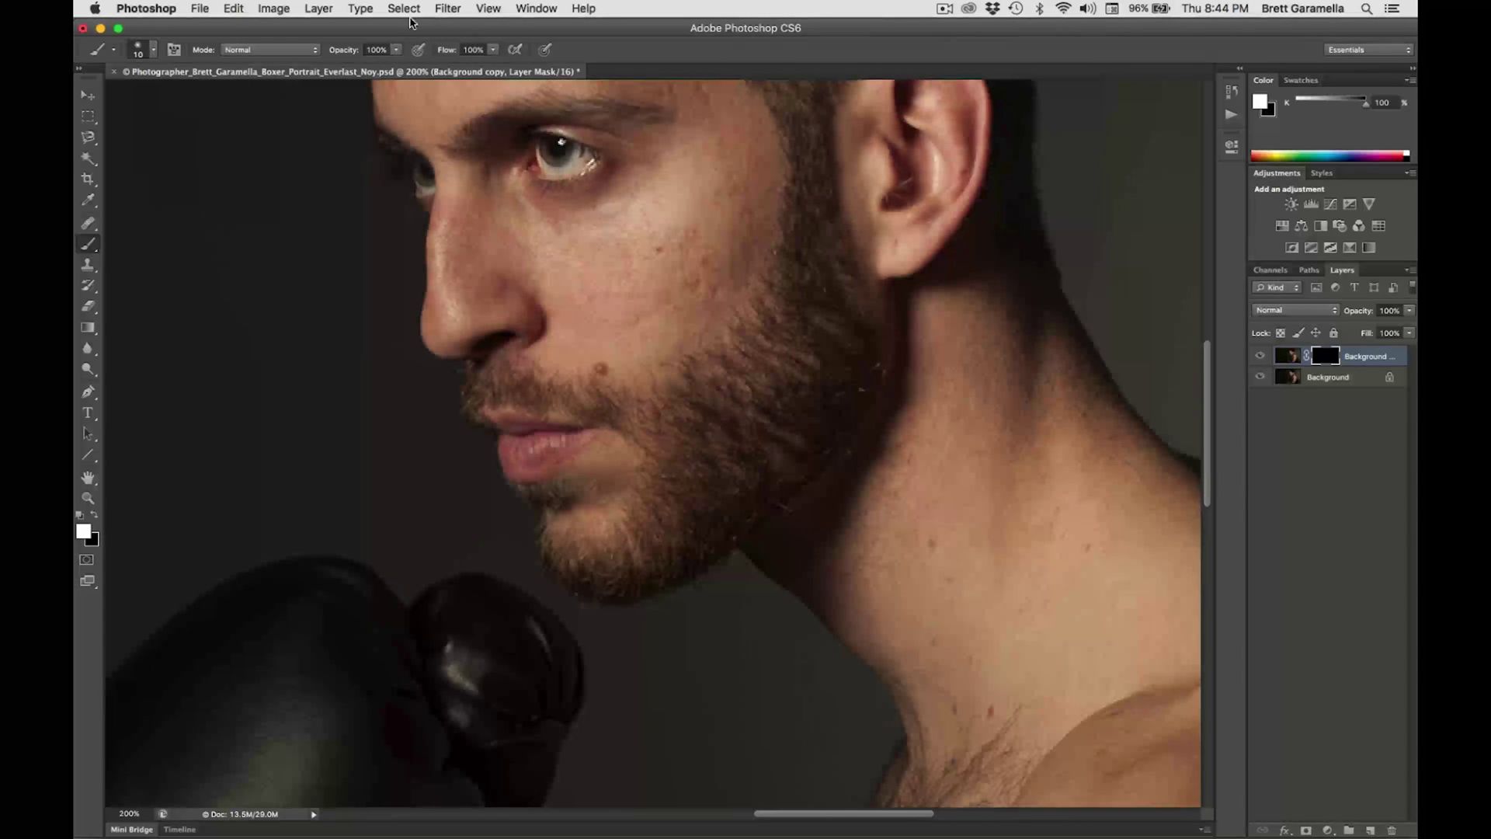
{"action": "left_click", "coordinate": [396, 50]}
{"action": "left_click_drag", "start_coordinate": [379, 69], "coordinate": [373, 66]}
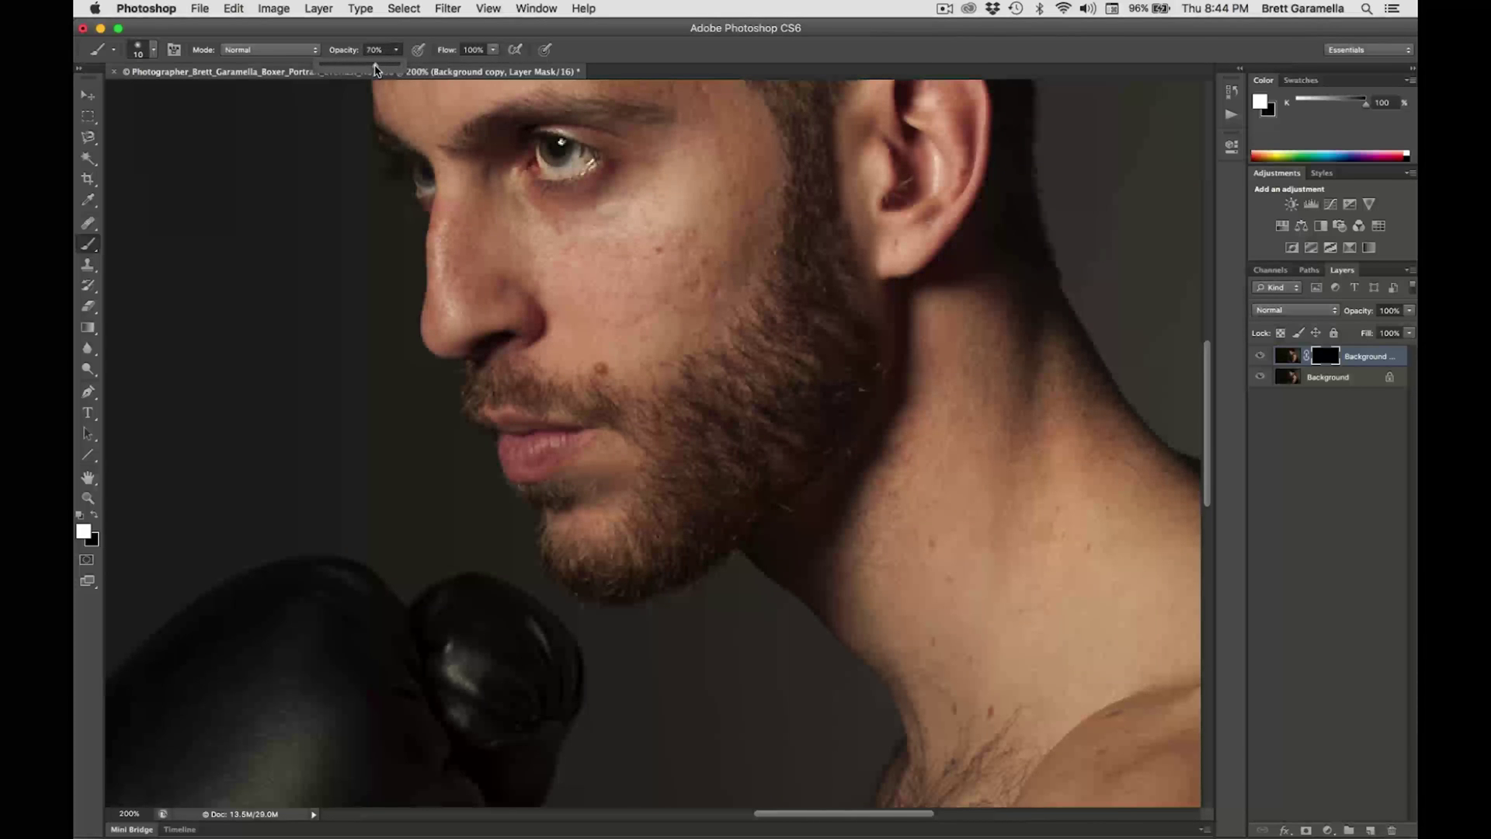
Step: Paint the boxer's face into the layer mask, enlarging the brush up to 150 pixels for the broader areas
{"action": "key", "text": "bracketright"}
{"action": "key", "text": "bracketright"}
{"action": "key", "text": "bracketright"}
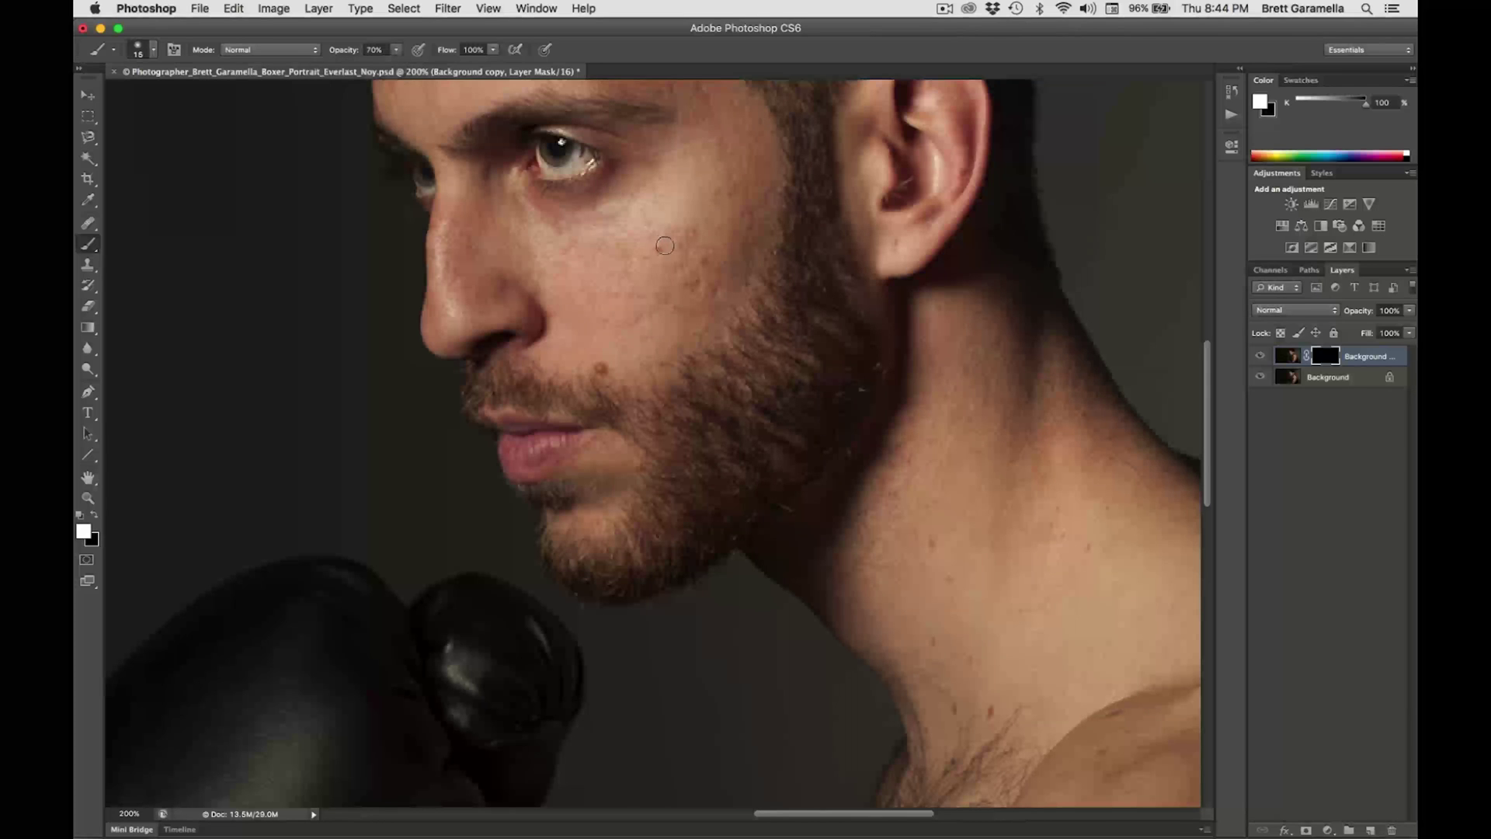
{"action": "key", "text": "bracketright"}
{"action": "key", "text": "bracketright"}
{"action": "key", "text": "bracketright"}
{"action": "key", "text": "super+minus"}
{"action": "key", "text": "bracketright"}
{"action": "key", "text": "bracketright"}
{"action": "key", "text": "bracketright"}
{"action": "key", "text": "bracketright"}
{"action": "key", "text": "bracketright"}
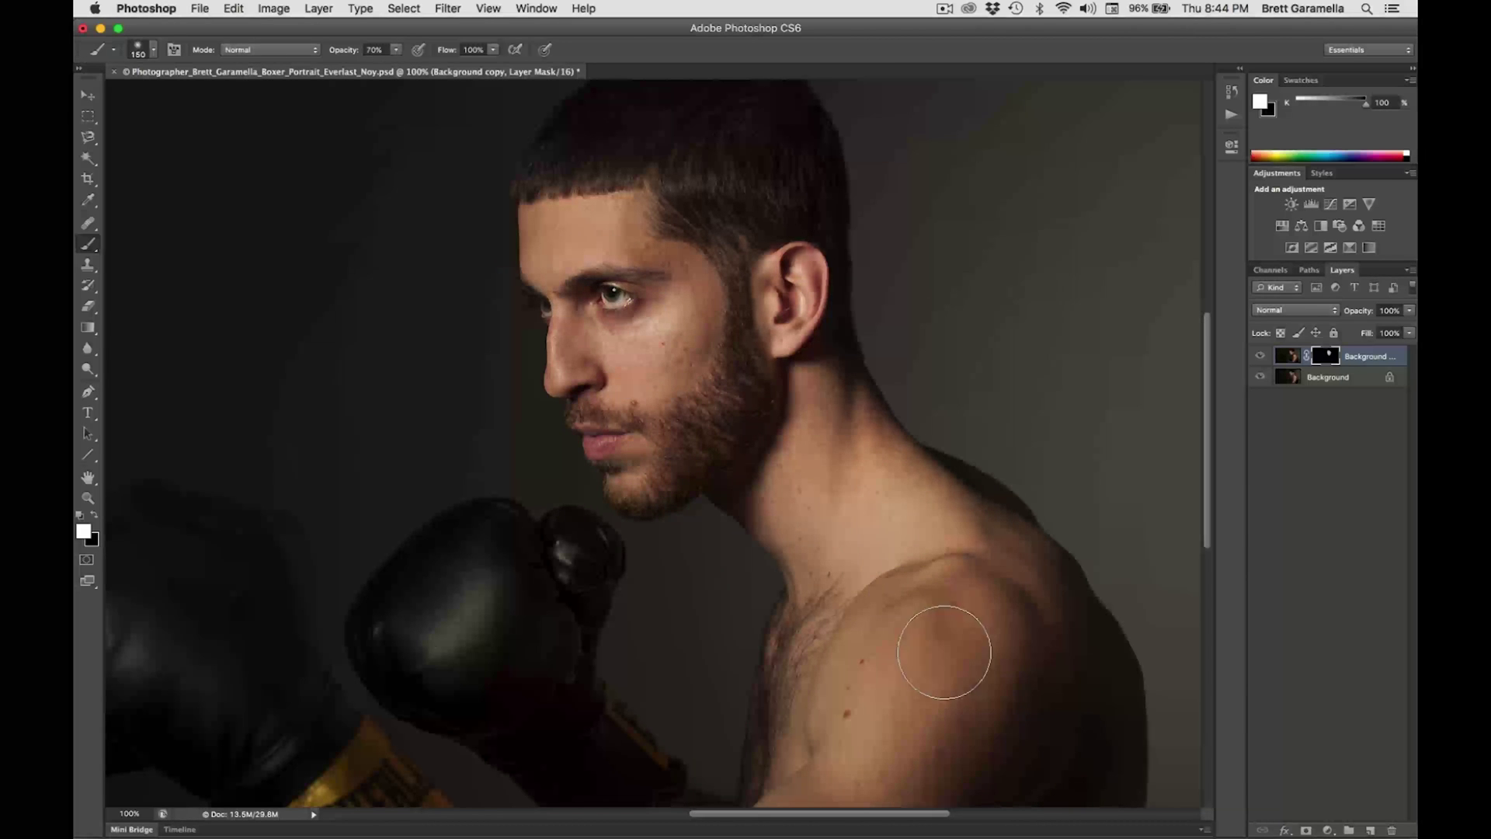
Step: Paint the boxing glove nearer the face into the layer mask at 70% brush opacity
{"action": "left_click_drag", "start_coordinate": [901, 666], "coordinate": [949, 445]}
{"action": "left_click_drag", "start_coordinate": [552, 450], "coordinate": [858, 499]}
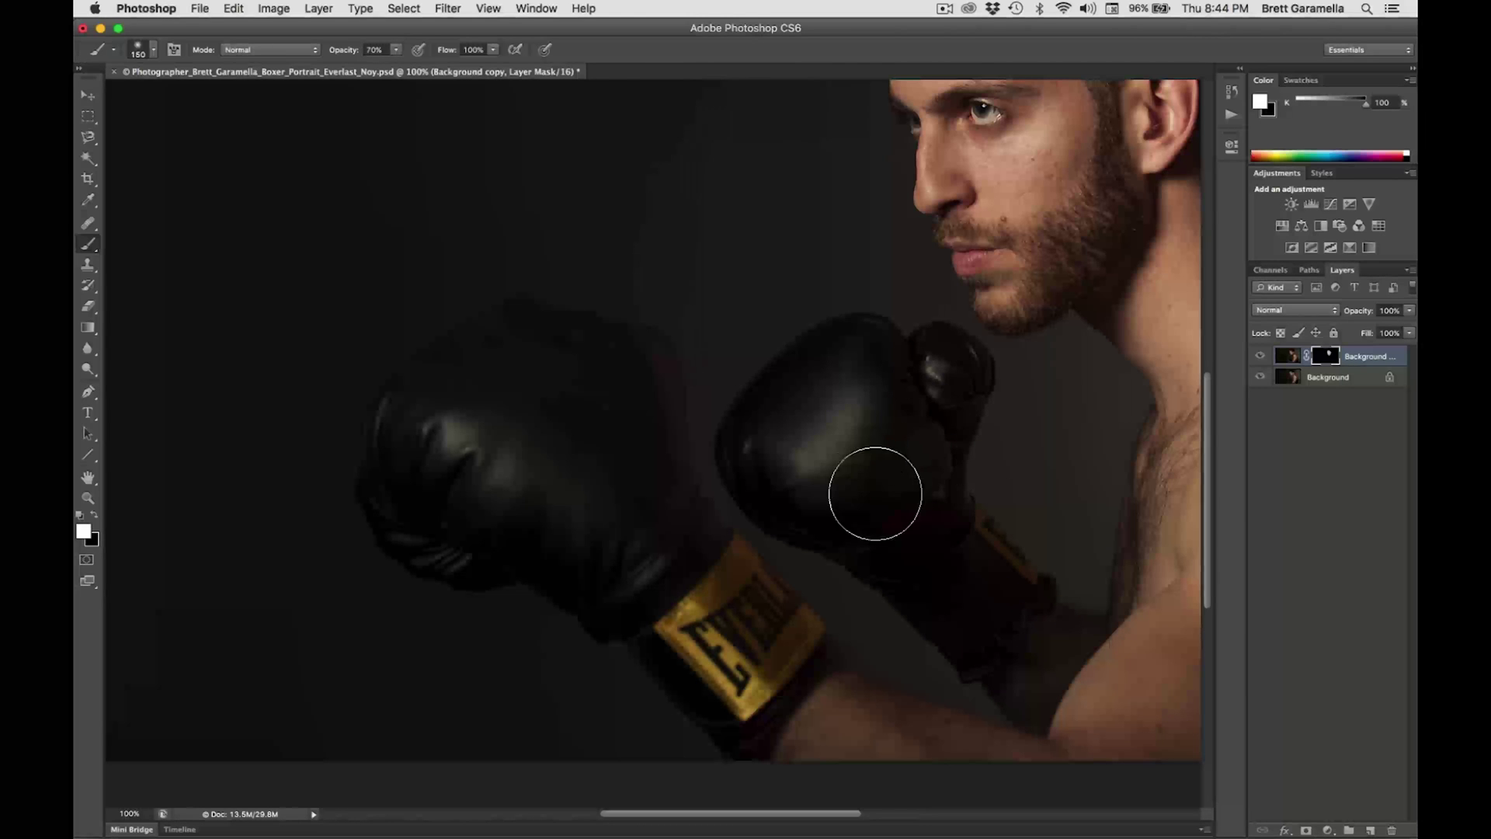
{"action": "mouse_move", "coordinate": [769, 418]}
{"action": "left_mouse_down"}
{"action": "mouse_move", "coordinate": [896, 408]}
{"action": "mouse_move", "coordinate": [914, 456]}
{"action": "mouse_move", "coordinate": [867, 518]}
{"action": "mouse_move", "coordinate": [910, 403]}
{"action": "mouse_move", "coordinate": [884, 434]}
{"action": "left_mouse_up"}
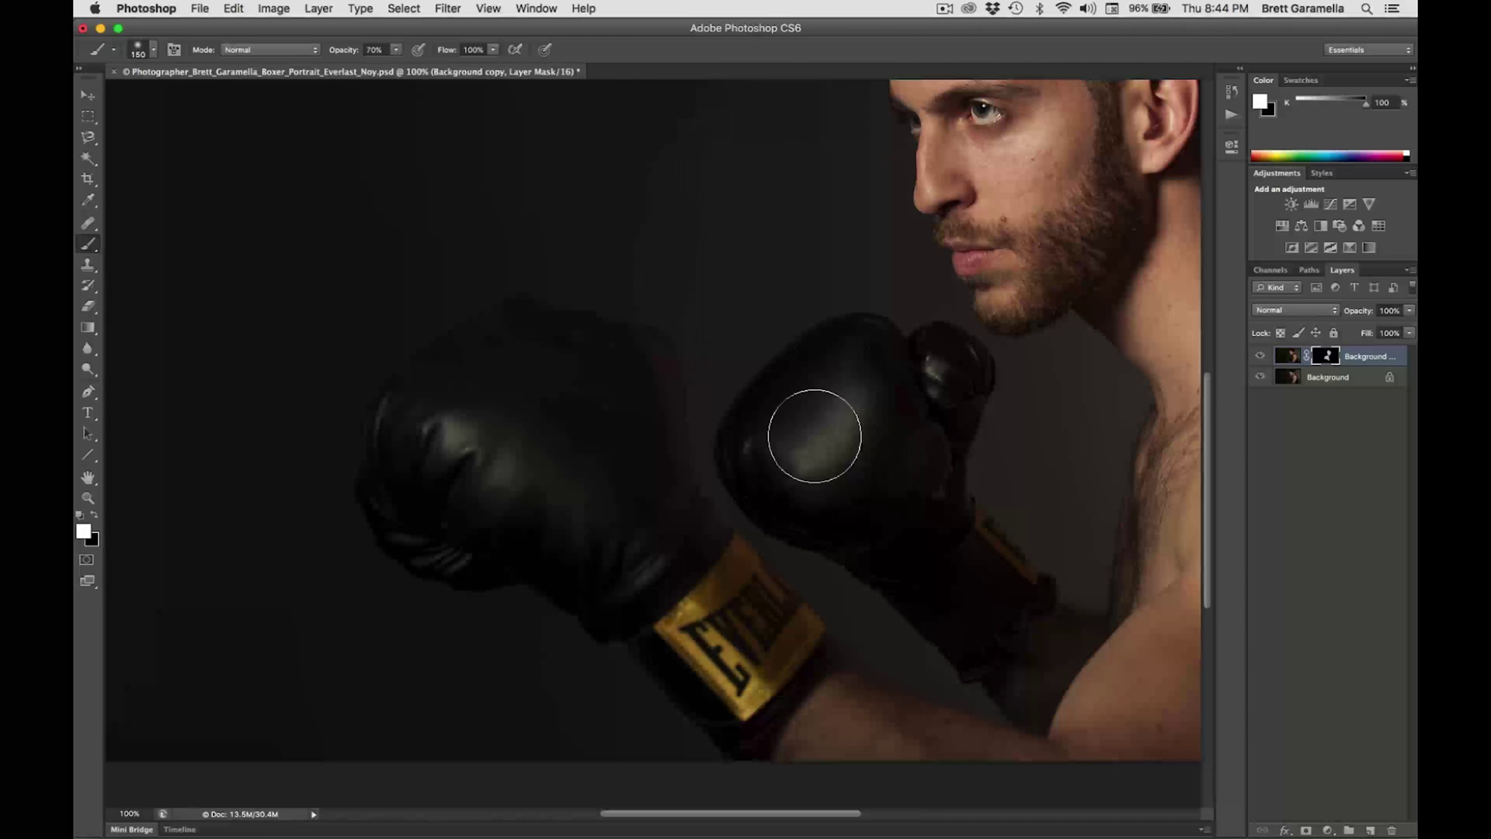
{"action": "mouse_move", "coordinate": [875, 336]}
{"action": "left_mouse_down"}
{"action": "mouse_move", "coordinate": [826, 488]}
{"action": "mouse_move", "coordinate": [912, 432]}
{"action": "left_mouse_up"}
Step: Raise the brush opacity to 100% and paint over the same glove and its thumb again on the mask
{"action": "left_click", "coordinate": [397, 51]}
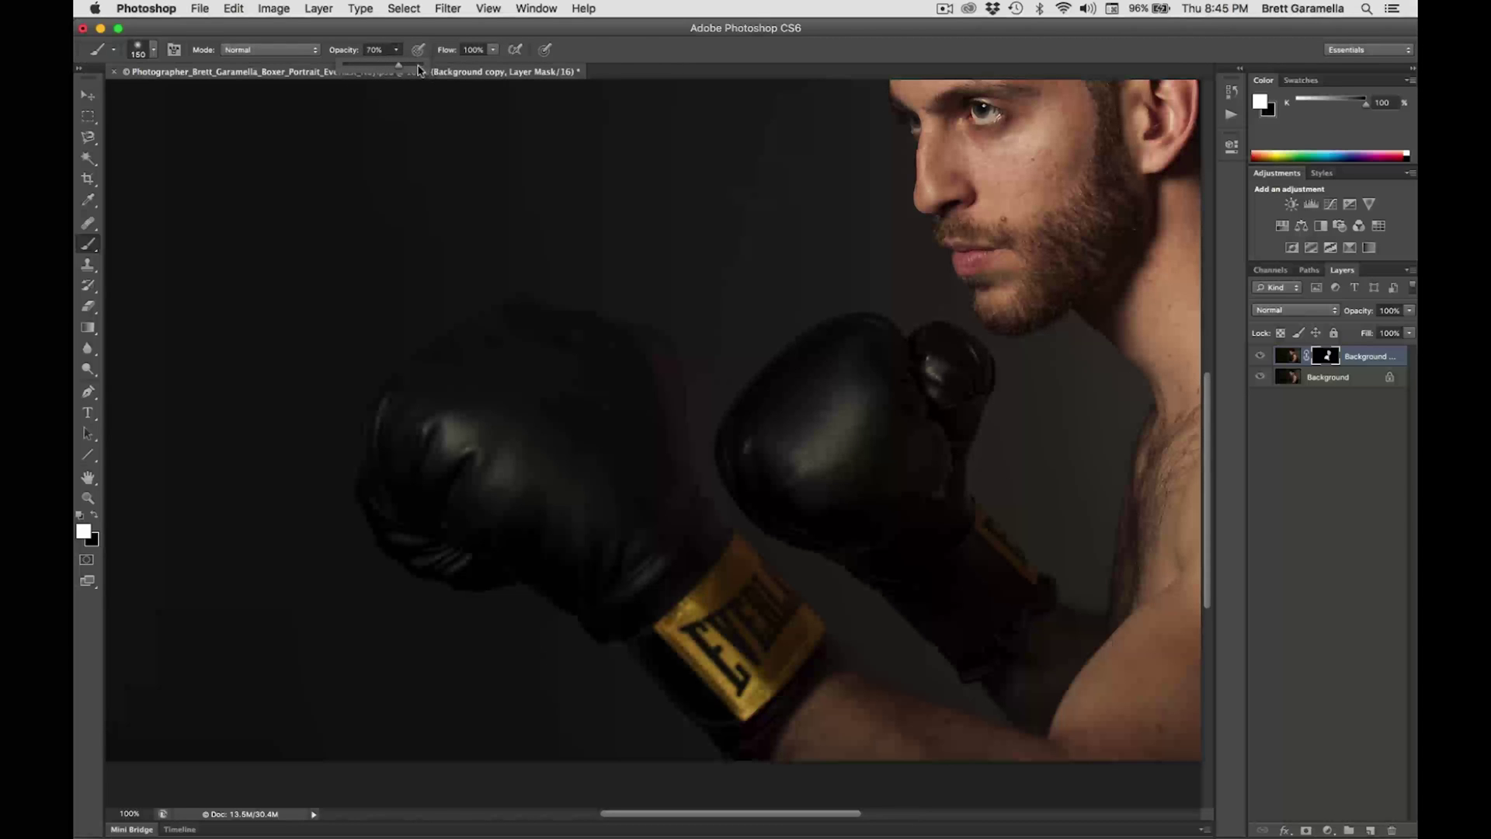
{"action": "left_click", "coordinate": [868, 466]}
{"action": "mouse_move", "coordinate": [869, 466]}
{"action": "left_mouse_down"}
{"action": "mouse_move", "coordinate": [841, 502]}
{"action": "mouse_move", "coordinate": [857, 512]}
{"action": "mouse_move", "coordinate": [840, 468]}
{"action": "mouse_move", "coordinate": [920, 375]}
{"action": "mouse_move", "coordinate": [893, 375]}
{"action": "mouse_move", "coordinate": [799, 461]}
{"action": "mouse_move", "coordinate": [855, 365]}
{"action": "mouse_move", "coordinate": [890, 434]}
{"action": "mouse_move", "coordinate": [931, 470]}
{"action": "mouse_move", "coordinate": [905, 493]}
{"action": "mouse_move", "coordinate": [799, 485]}
{"action": "mouse_move", "coordinate": [891, 441]}
{"action": "mouse_move", "coordinate": [905, 457]}
{"action": "mouse_move", "coordinate": [866, 488]}
{"action": "mouse_move", "coordinate": [829, 496]}
{"action": "left_mouse_up"}
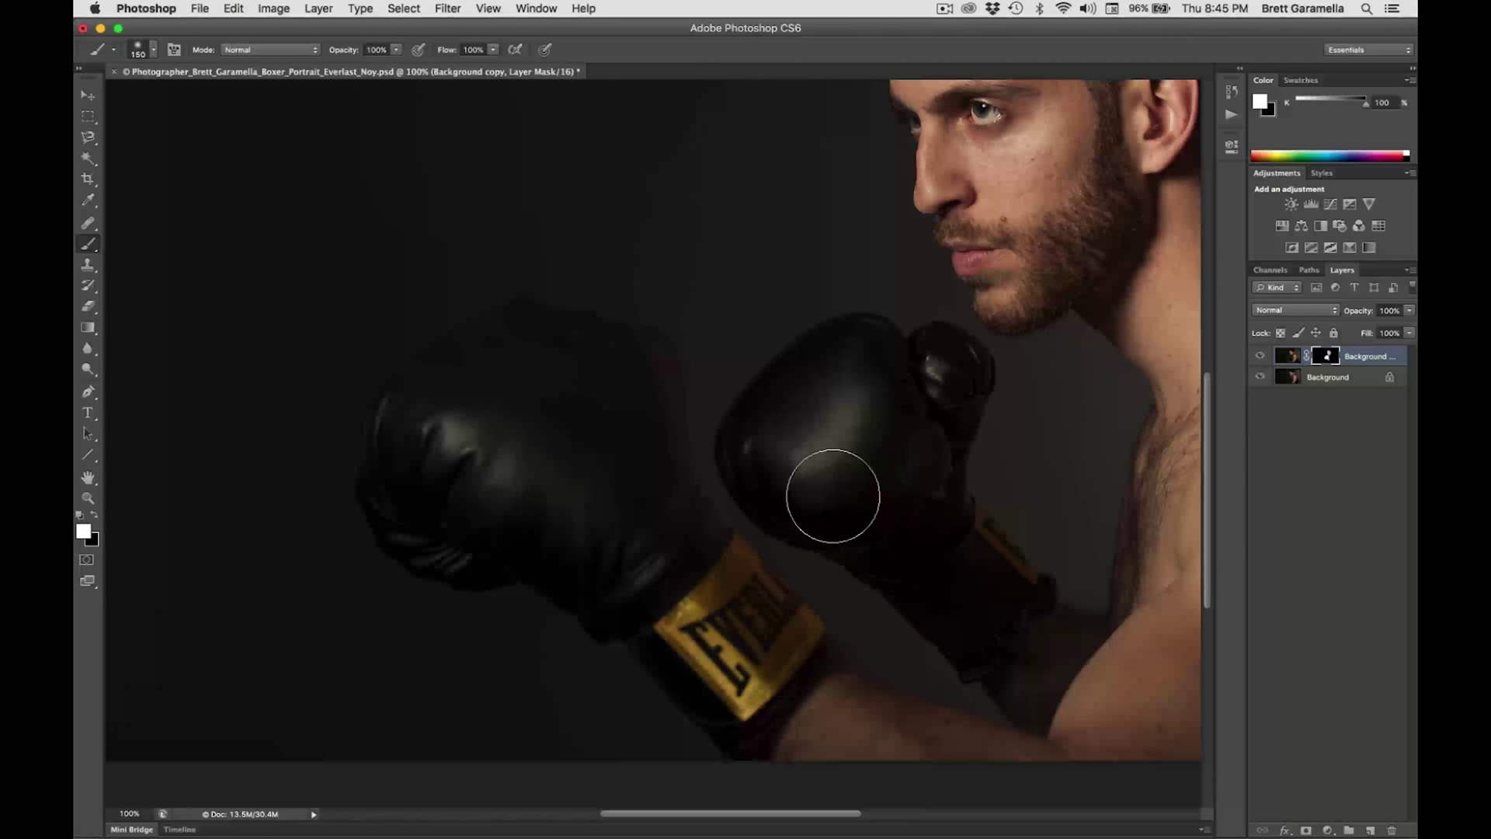
{"action": "scroll", "coordinate": [832, 504], "scroll_direction": "up", "scroll_amount": 1}
{"action": "scroll", "coordinate": [586, 522], "scroll_direction": "right", "scroll_amount": 5}
{"action": "scroll", "coordinate": [585, 523], "scroll_direction": "up", "scroll_amount": 4}
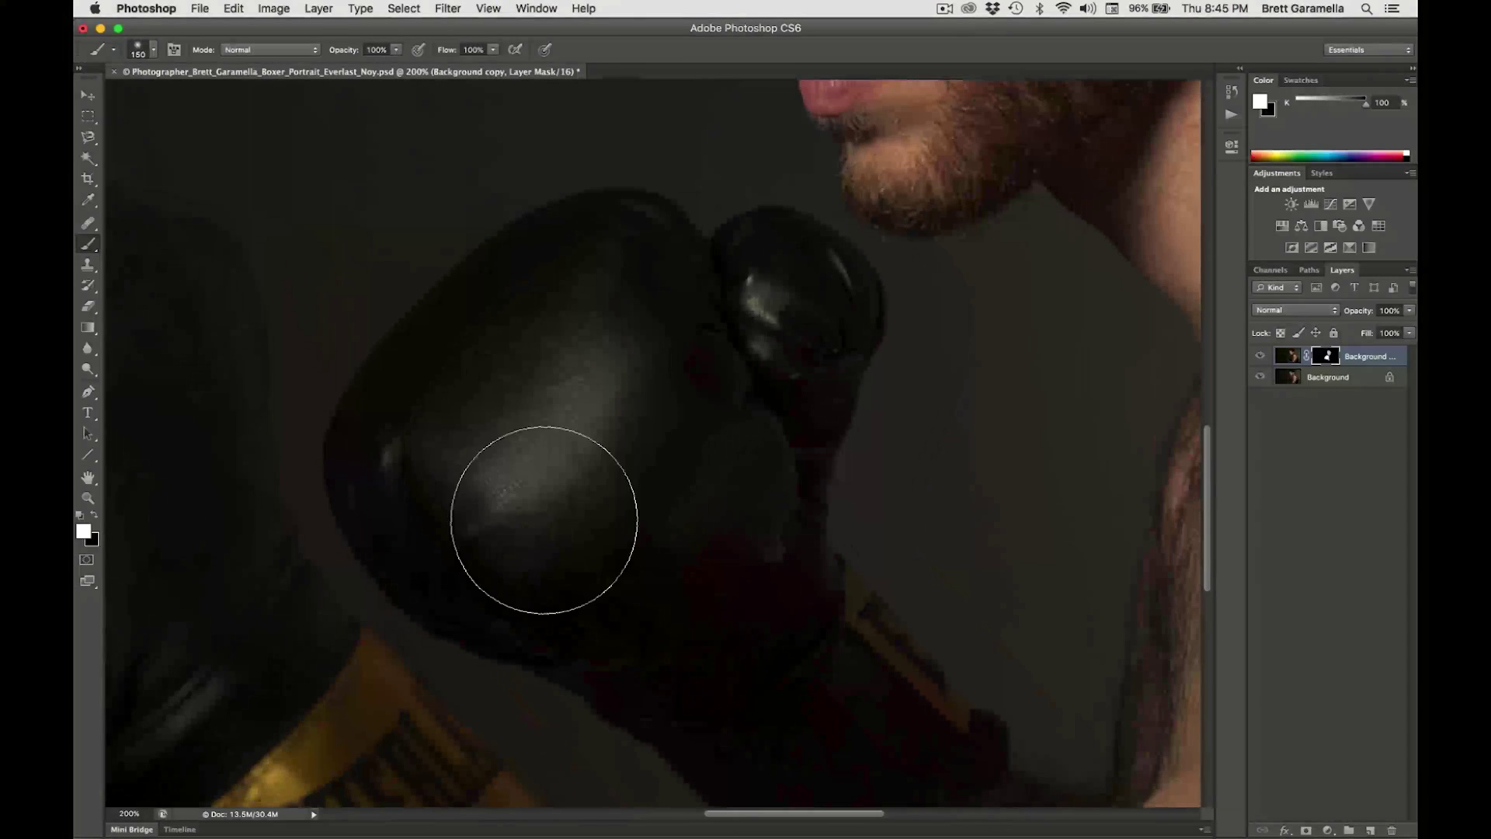
{"action": "mouse_move", "coordinate": [620, 489]}
{"action": "left_mouse_down"}
{"action": "mouse_move", "coordinate": [688, 453]}
{"action": "mouse_move", "coordinate": [520, 443]}
{"action": "mouse_move", "coordinate": [609, 352]}
{"action": "mouse_move", "coordinate": [757, 321]}
{"action": "mouse_move", "coordinate": [825, 326]}
{"action": "left_mouse_up"}
Step: Compare the glove and the whole portrait with and without the sharpened layer by toggling its visibility
{"action": "left_click", "coordinate": [1260, 356]}
{"action": "left_click", "coordinate": [1260, 357]}
{"action": "left_click", "coordinate": [1261, 356]}
{"action": "left_click", "coordinate": [1260, 356]}
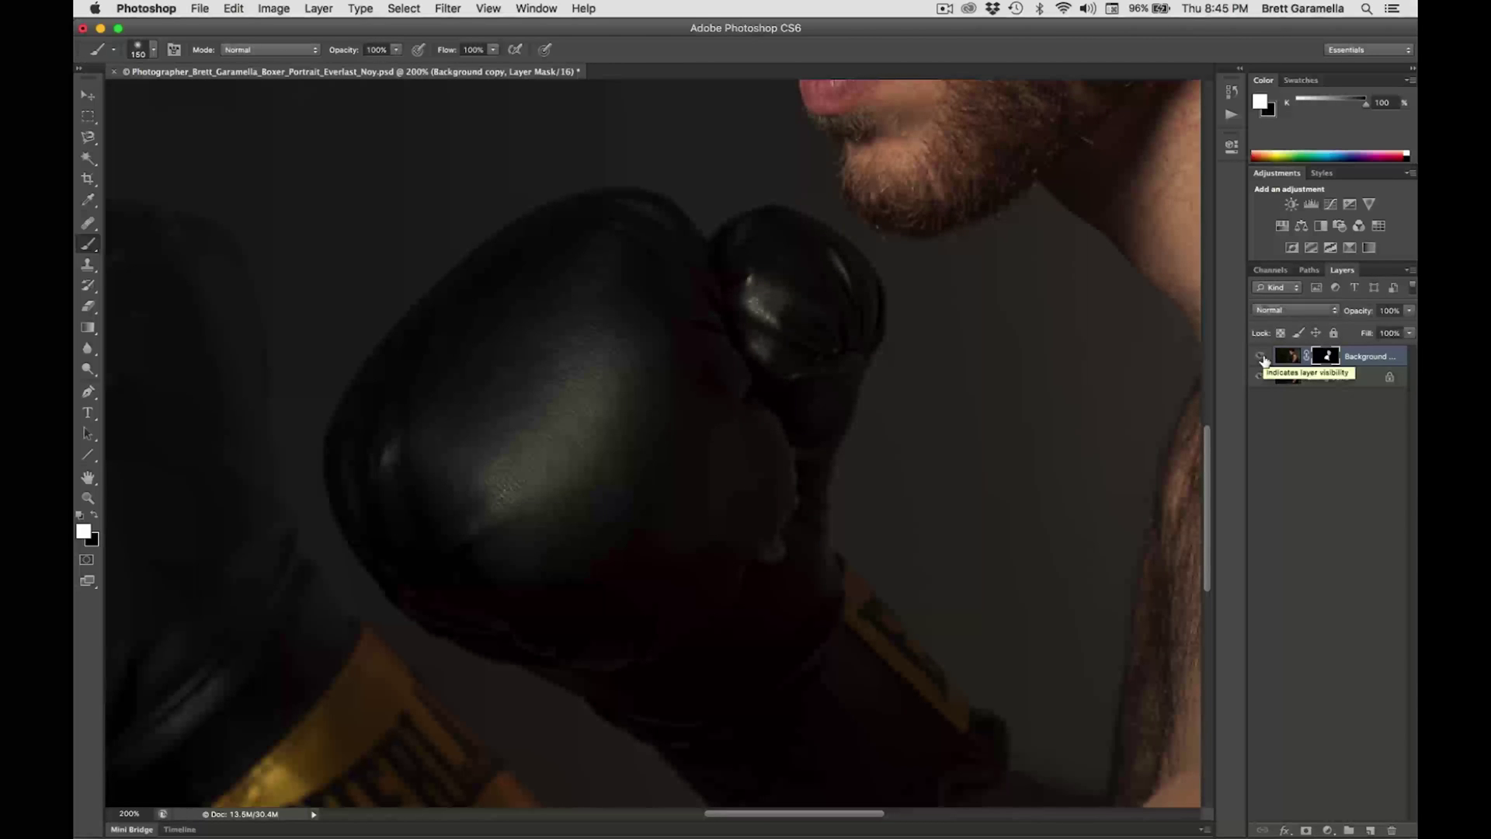
{"action": "key", "text": "super+minus"}
{"action": "key", "text": "super+minus"}
{"action": "left_click", "coordinate": [1260, 356]}
{"action": "left_click", "coordinate": [1260, 356]}
{"action": "left_click", "coordinate": [1261, 356]}
{"action": "left_click", "coordinate": [1261, 356]}
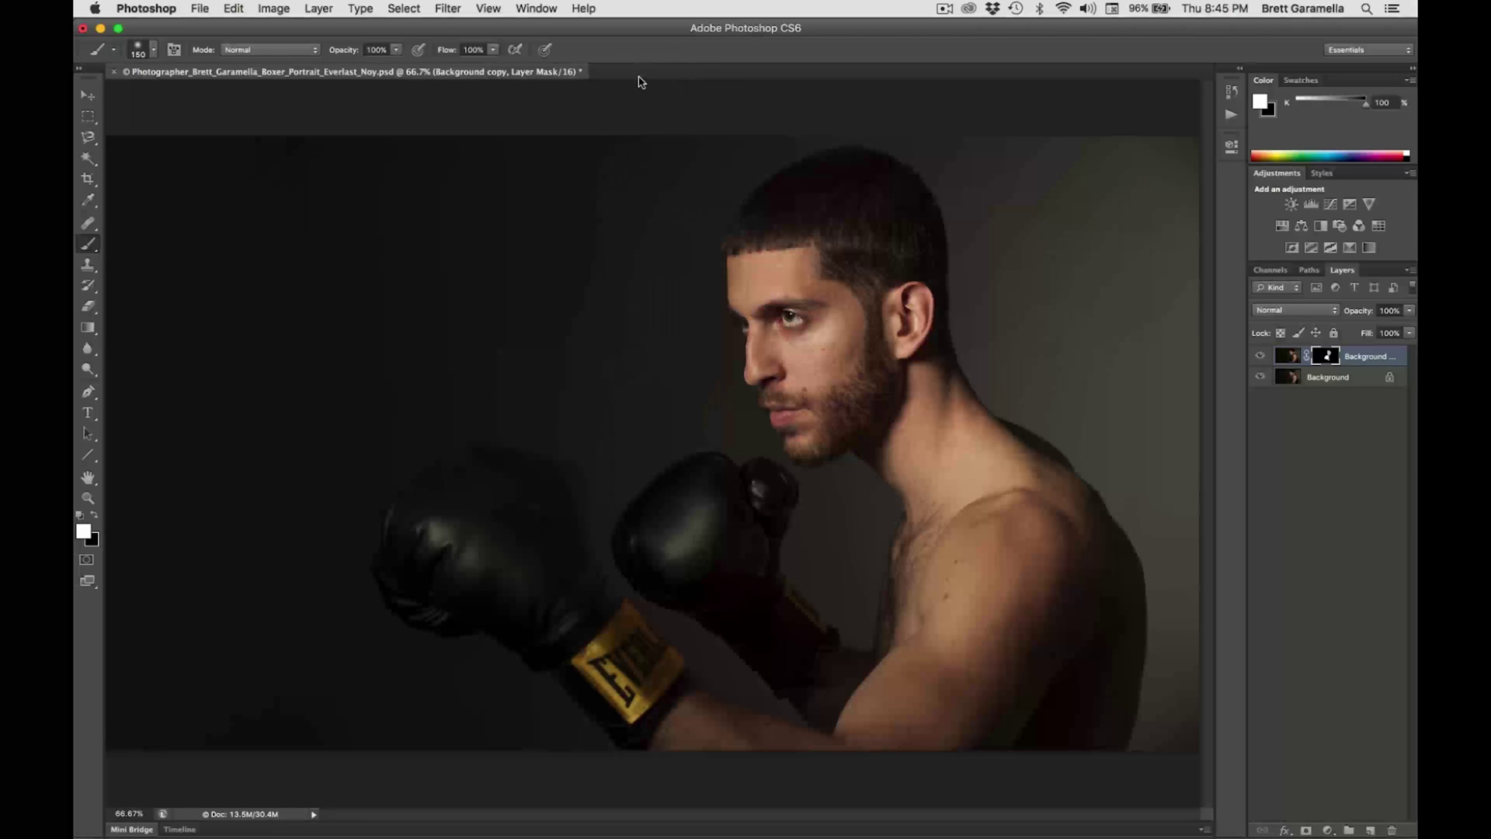
Step: Set the brush opacity to 51% and paint the boxer's shoulder and upper body into the layer mask
{"action": "left_click", "coordinate": [397, 50]}
{"action": "scroll", "coordinate": [815, 399], "scroll_direction": "up", "scroll_amount": 1}
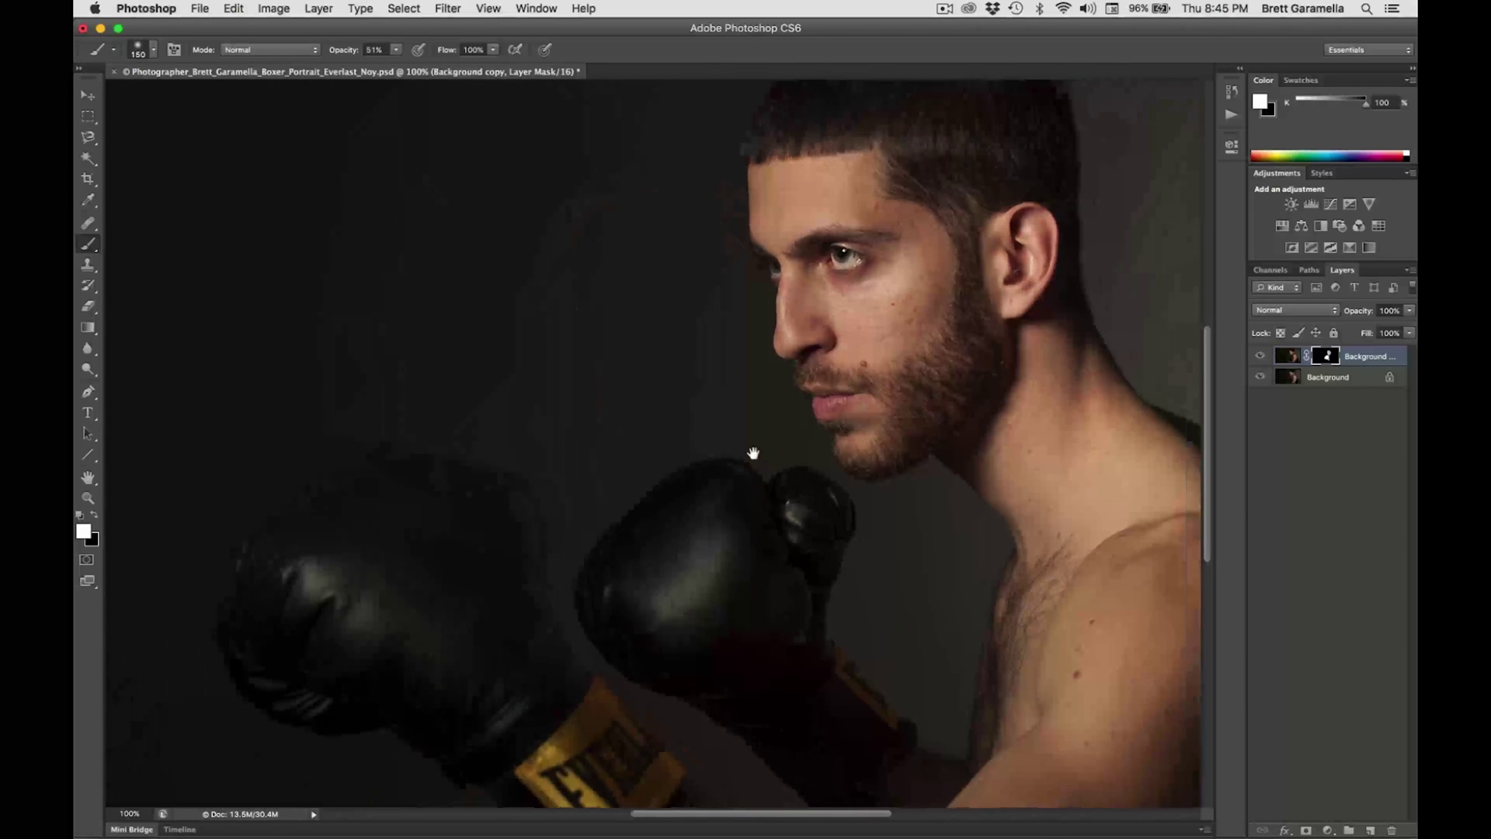
{"action": "scroll", "coordinate": [753, 443], "scroll_direction": "up", "scroll_amount": 1}
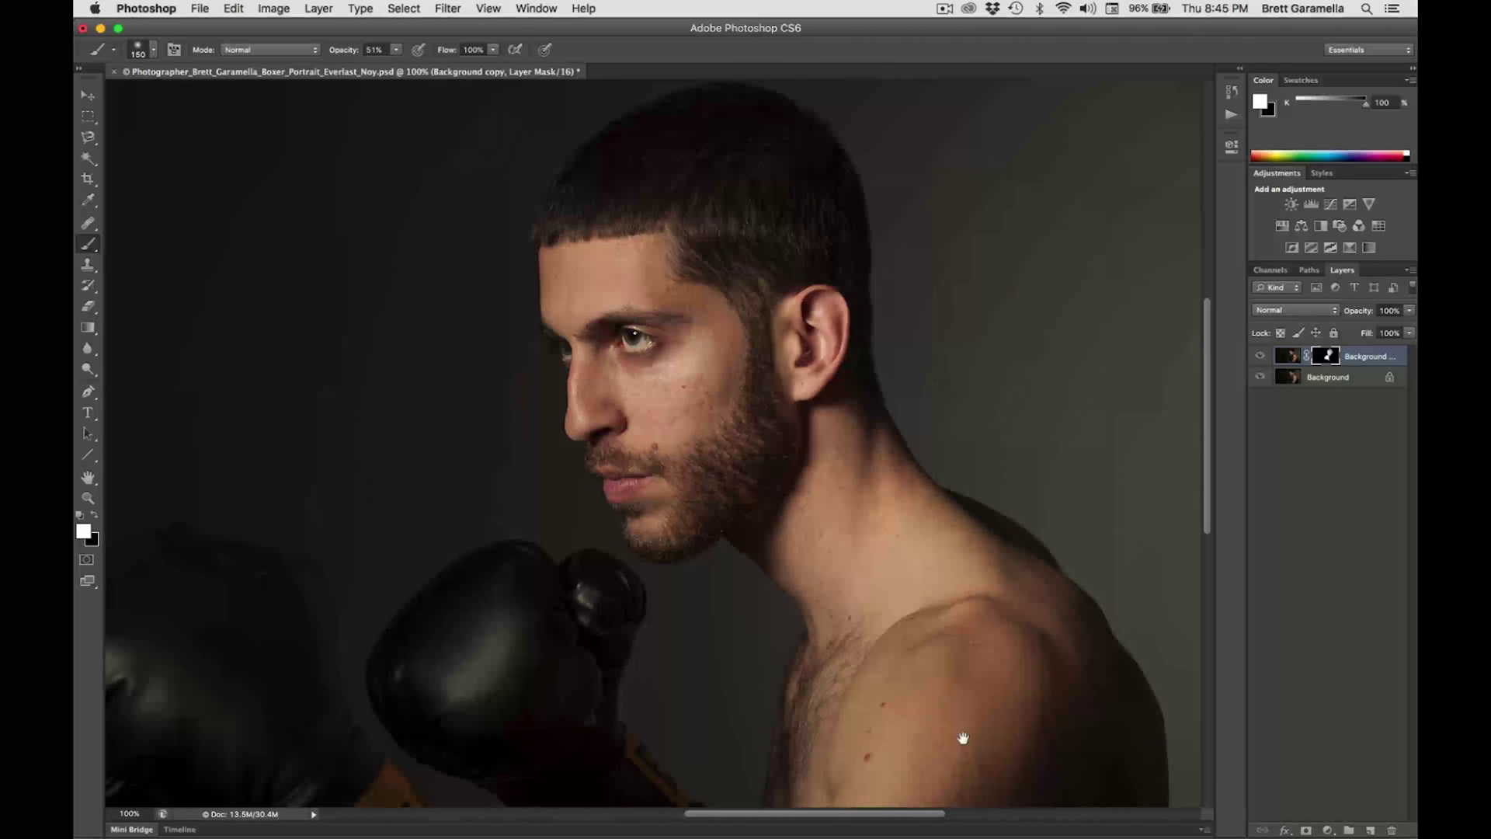
{"action": "left_click_drag", "start_coordinate": [965, 738], "coordinate": [991, 373]}
{"action": "left_click_drag", "start_coordinate": [805, 332], "coordinate": [865, 482]}
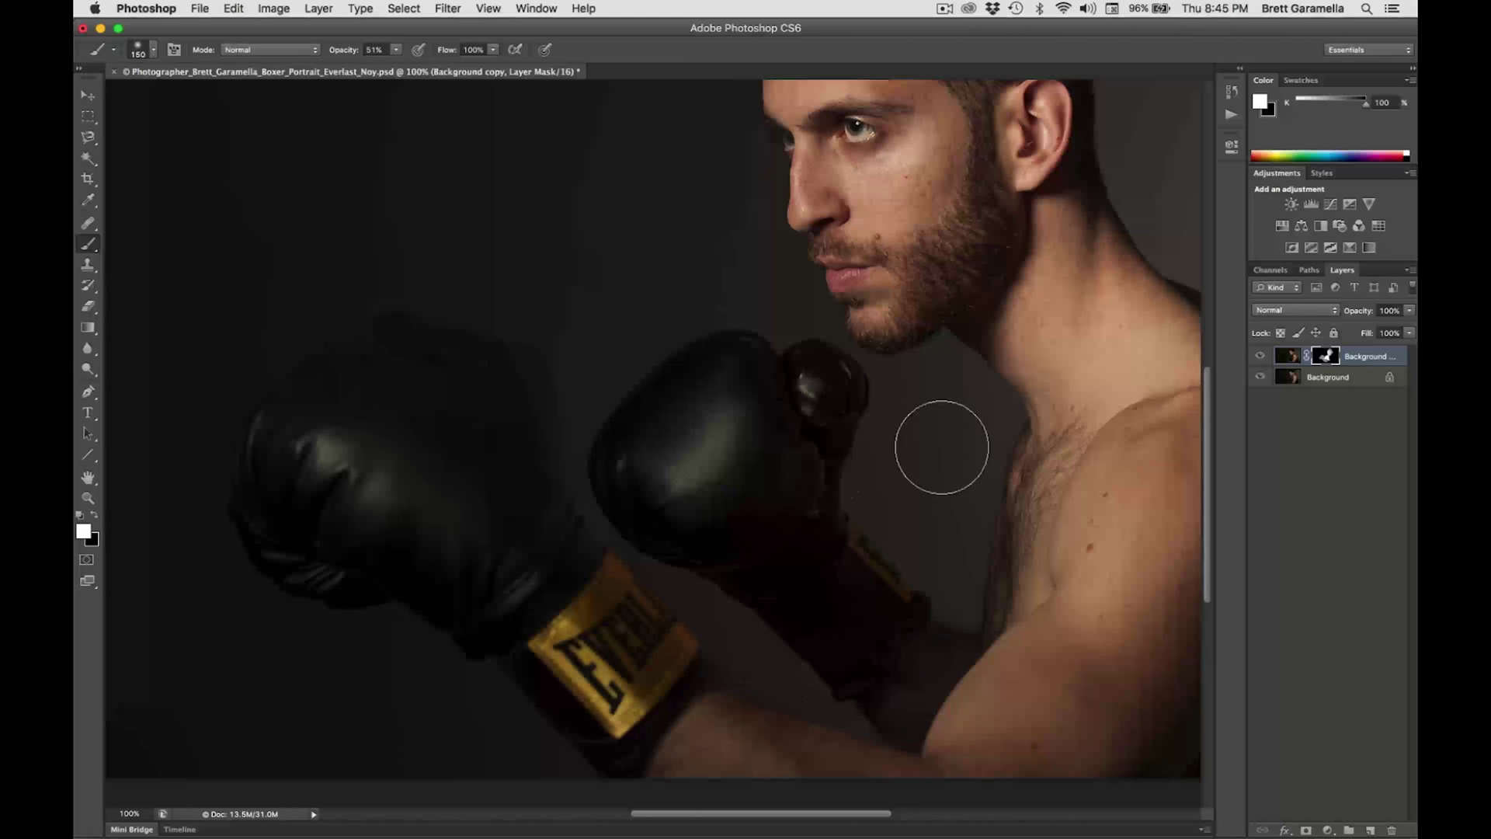
Step: Compare the whole portrait and the boxer's face with and without the sharpened layer by toggling its visibility
{"action": "key", "text": "super+minus"}
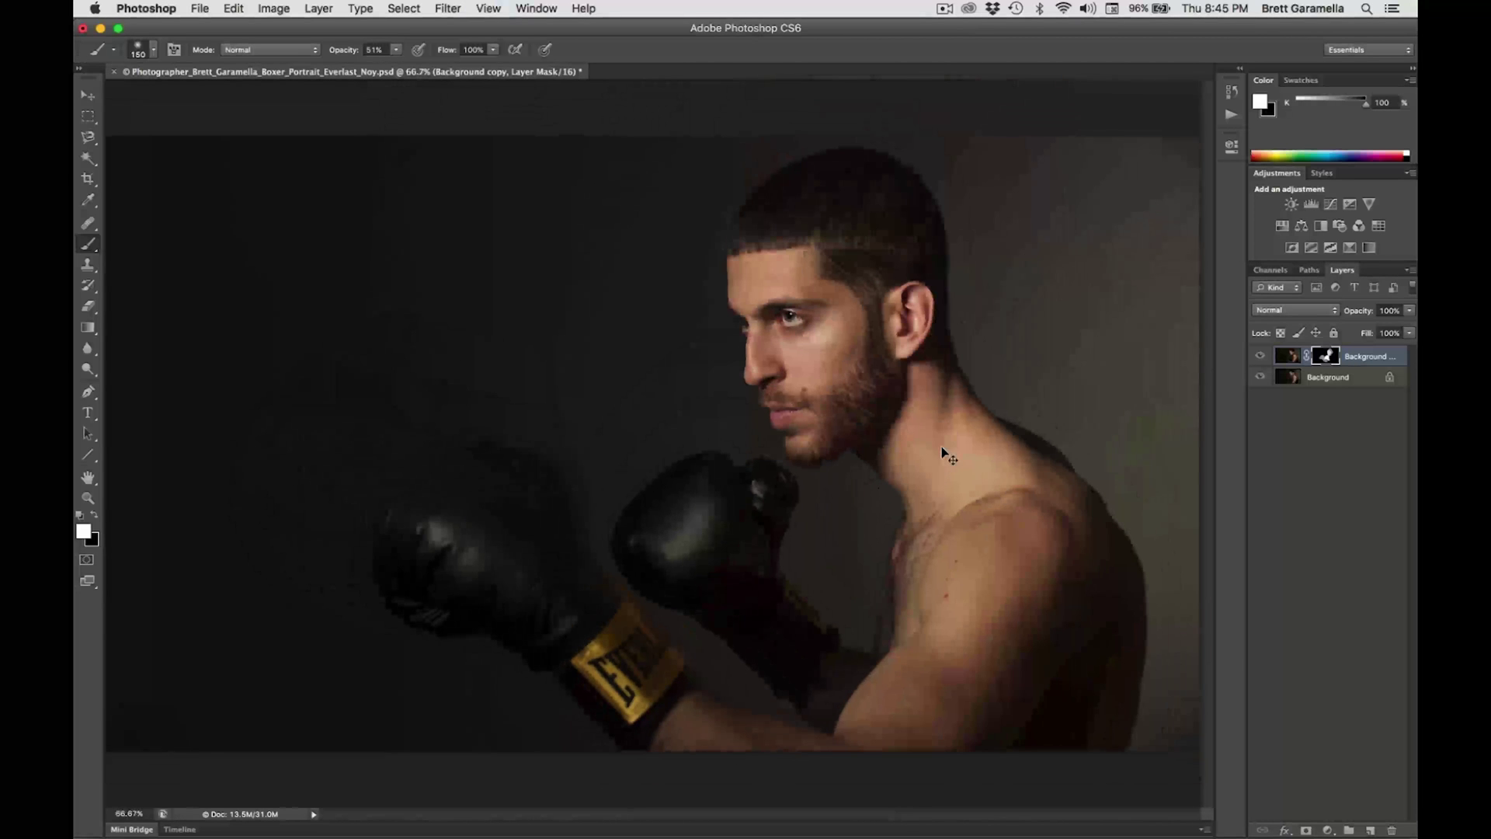
{"action": "left_click", "coordinate": [1259, 356]}
{"action": "left_click", "coordinate": [1260, 356]}
{"action": "left_click", "coordinate": [1259, 357]}
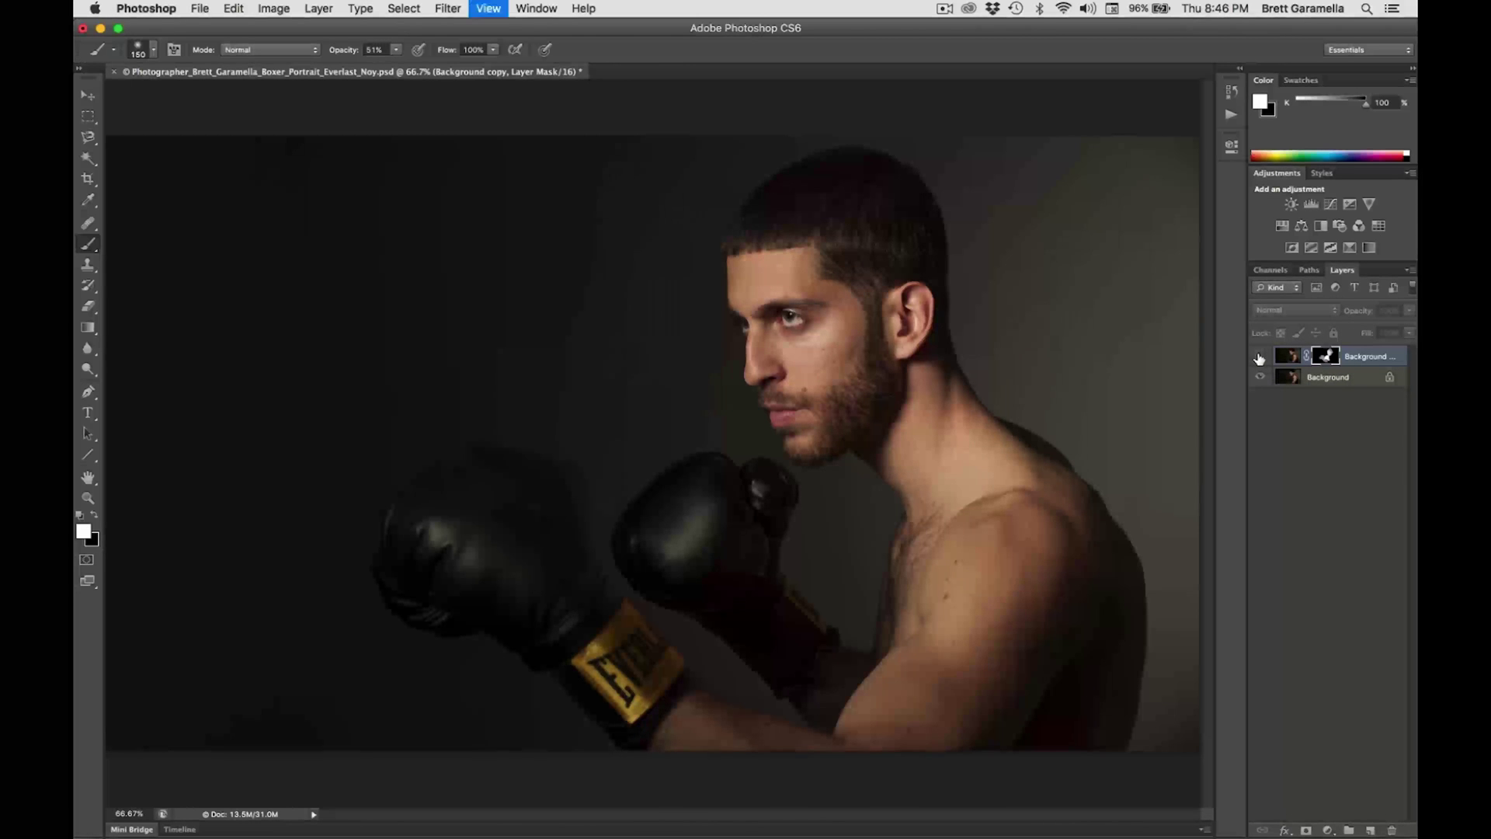
{"action": "key", "text": "super+plus"}
{"action": "left_click_drag", "start_coordinate": [1128, 386], "coordinate": [955, 470]}
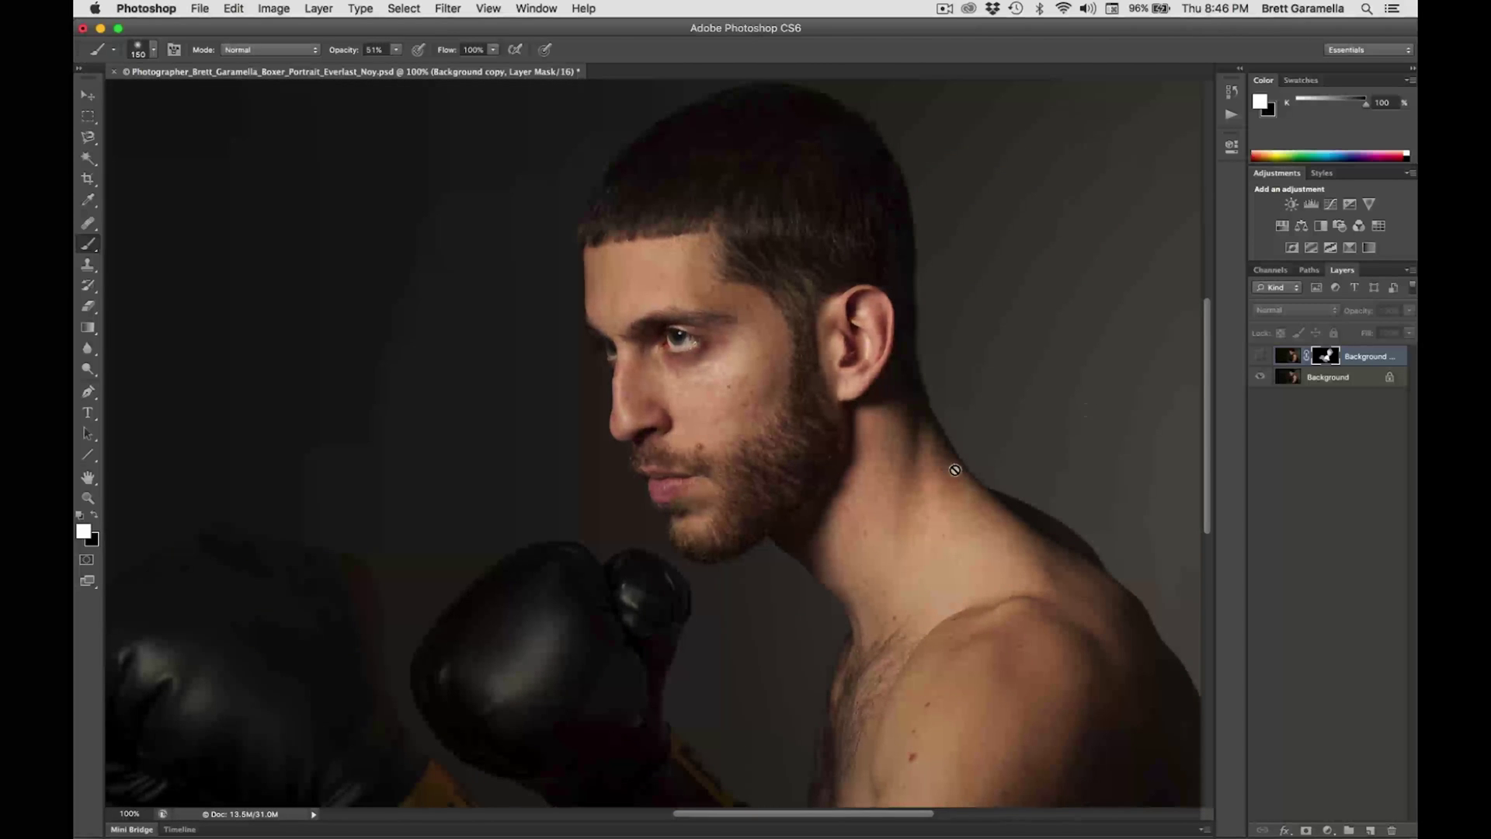
{"action": "left_click", "coordinate": [1259, 356]}
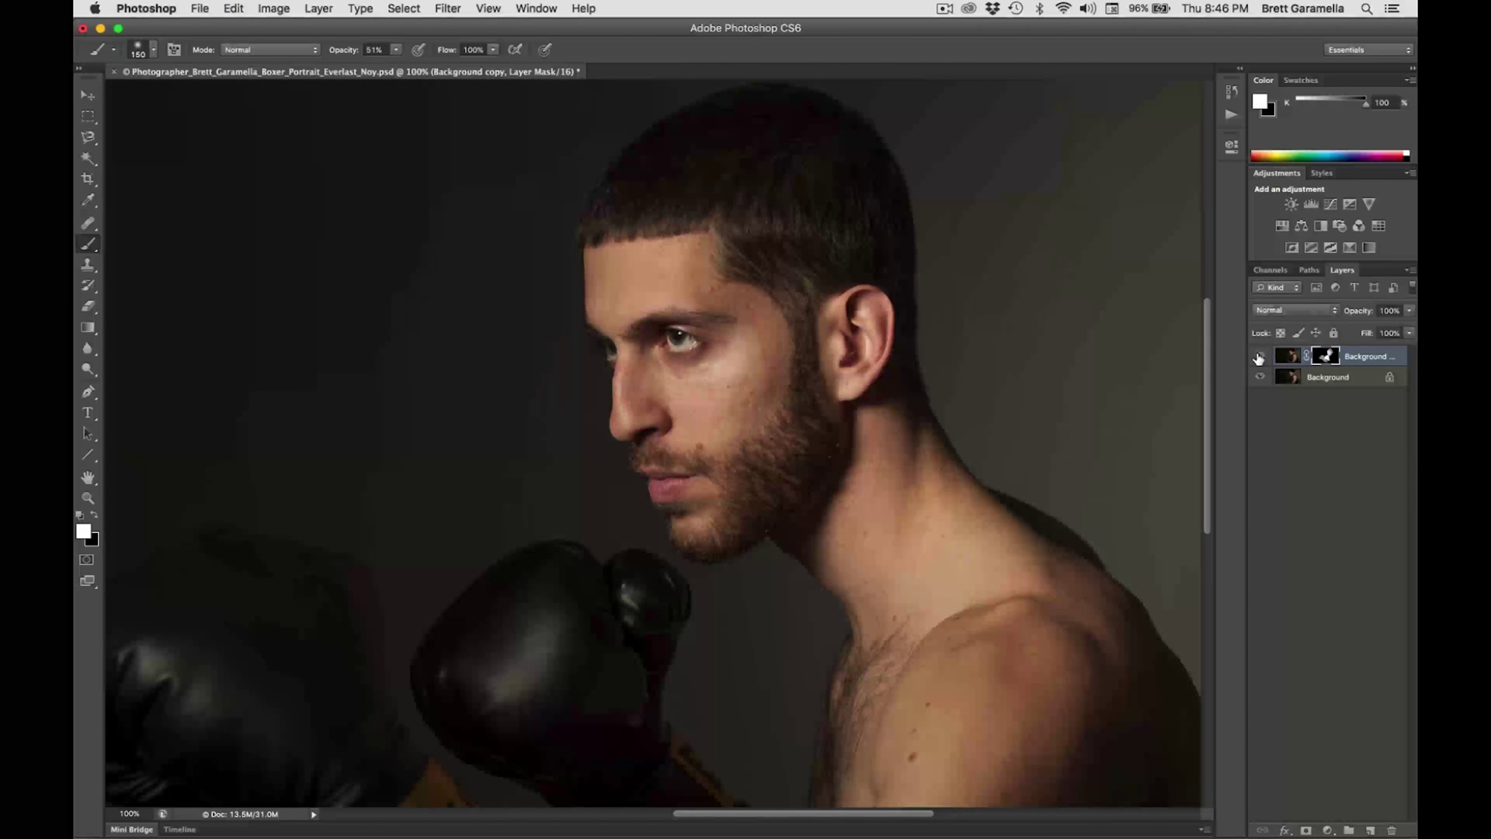
{"action": "left_click", "coordinate": [1258, 357]}
{"action": "left_click", "coordinate": [1258, 357]}
{"action": "left_click", "coordinate": [1258, 356]}
{"action": "left_click", "coordinate": [1259, 356]}
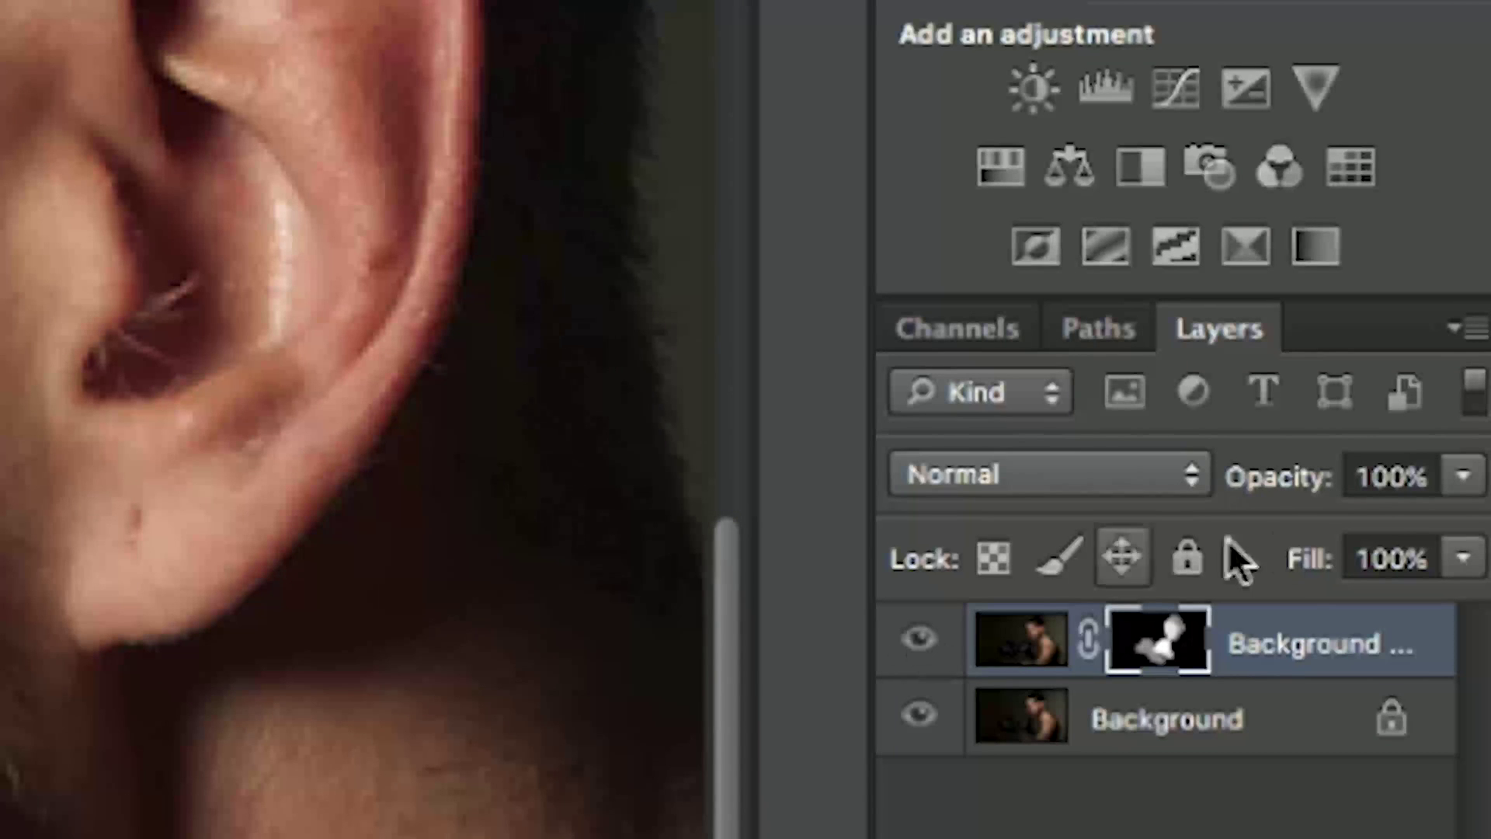
Step: Lower the sharpened layer's opacity to 70%
{"action": "left_click", "coordinate": [1465, 497]}
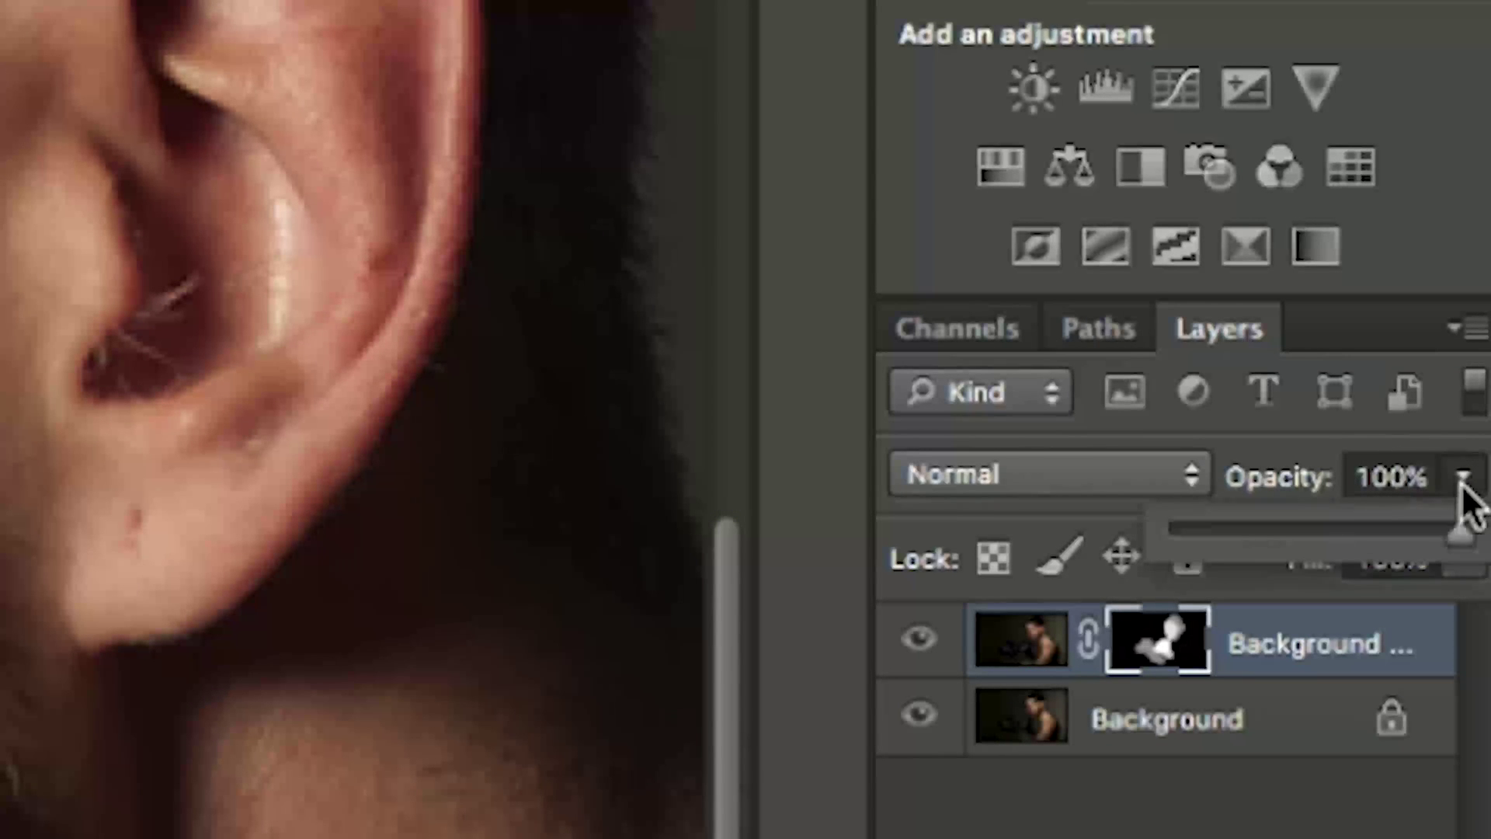
{"action": "left_click_drag", "start_coordinate": [1455, 547], "coordinate": [1339, 533]}
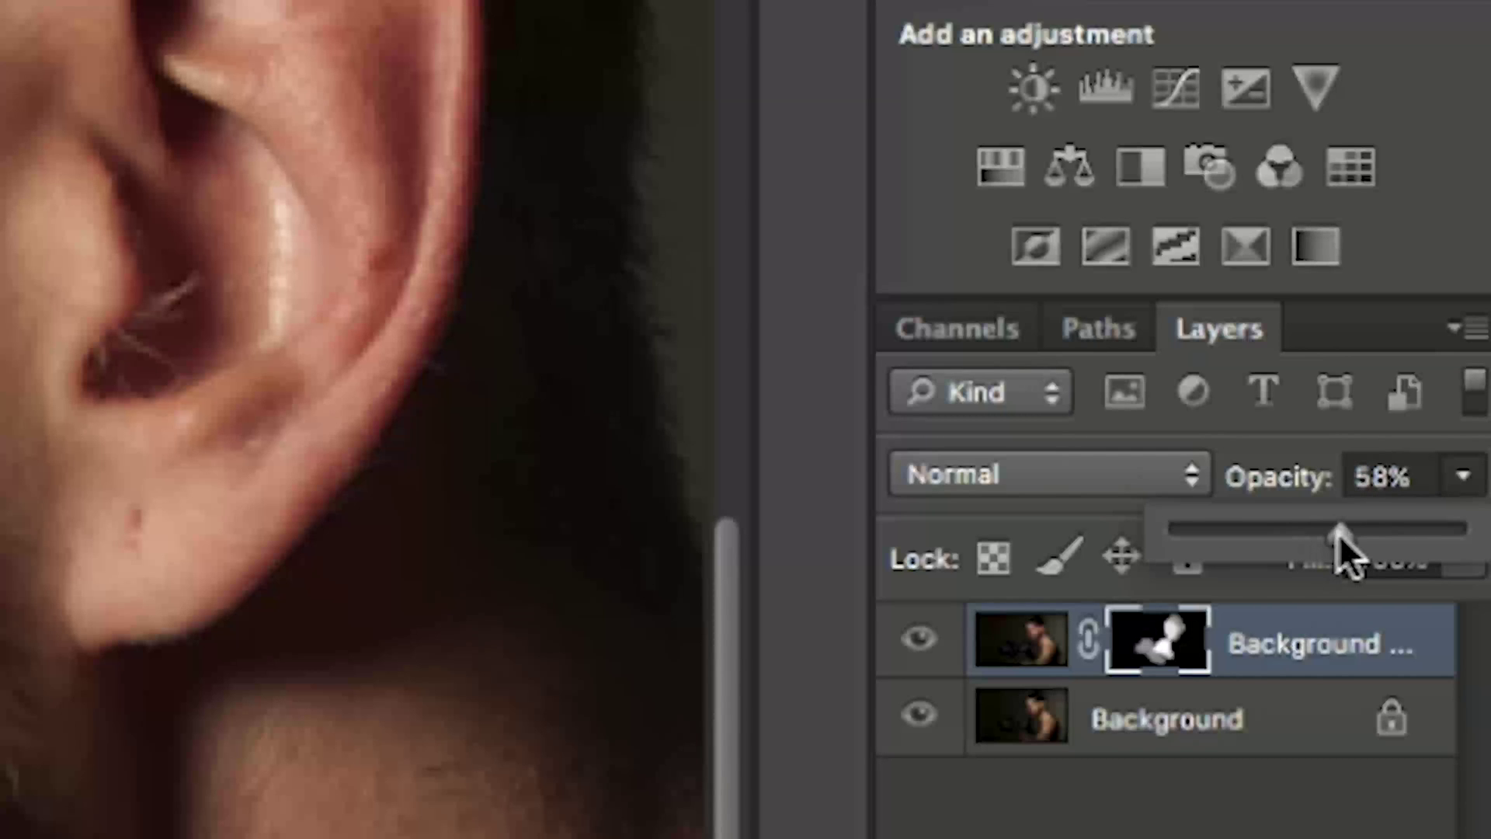
{"action": "left_click_drag", "start_coordinate": [1338, 534], "coordinate": [1373, 528]}
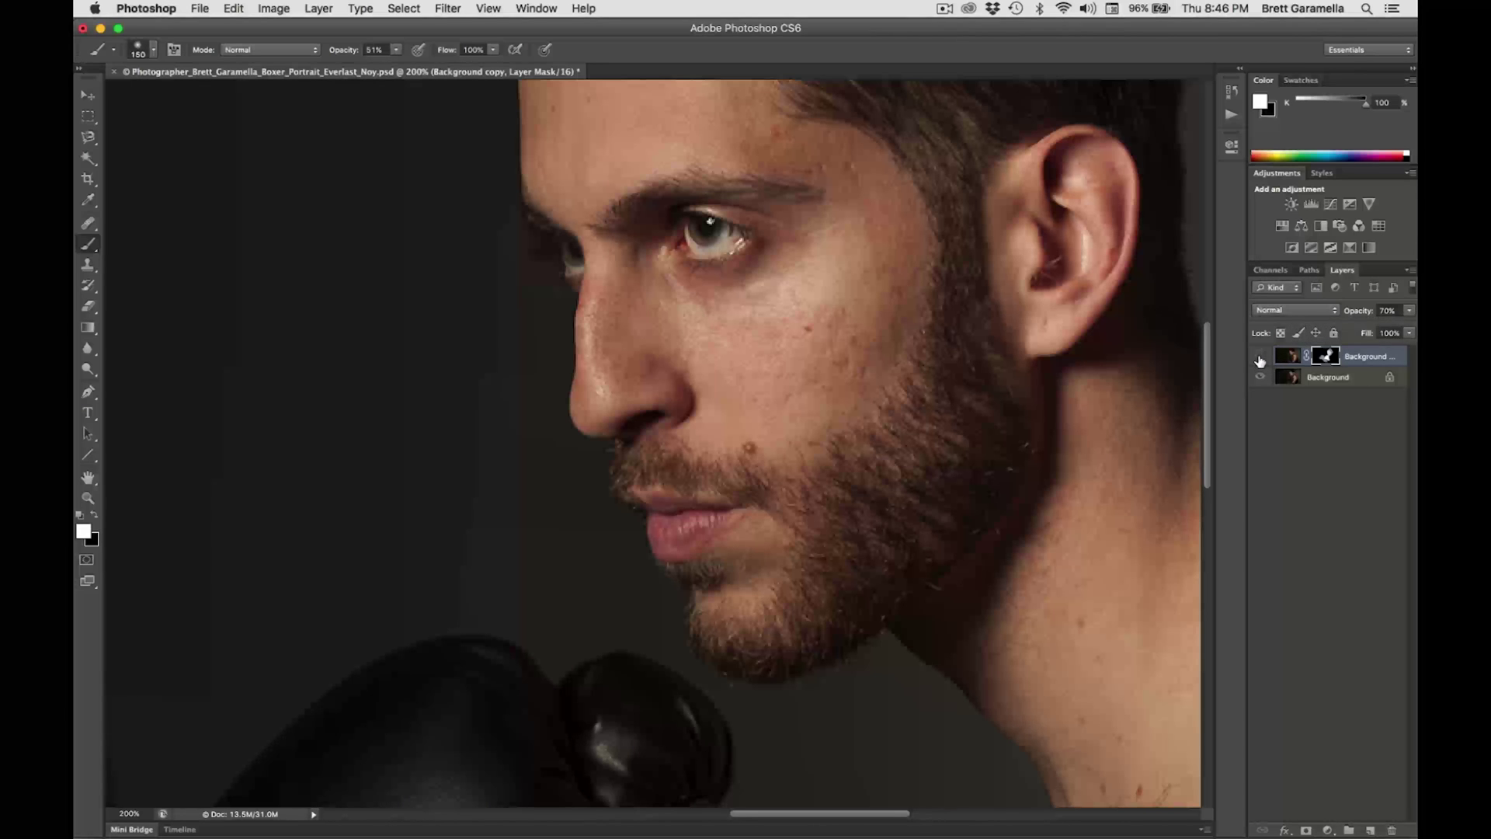
Step: Compare the boxer's face close up and at actual size with the 70% opacity sharpened layer shown and hidden
{"action": "left_click", "coordinate": [918, 638]}
{"action": "left_click", "coordinate": [1259, 357]}
{"action": "key", "text": "super+minus"}
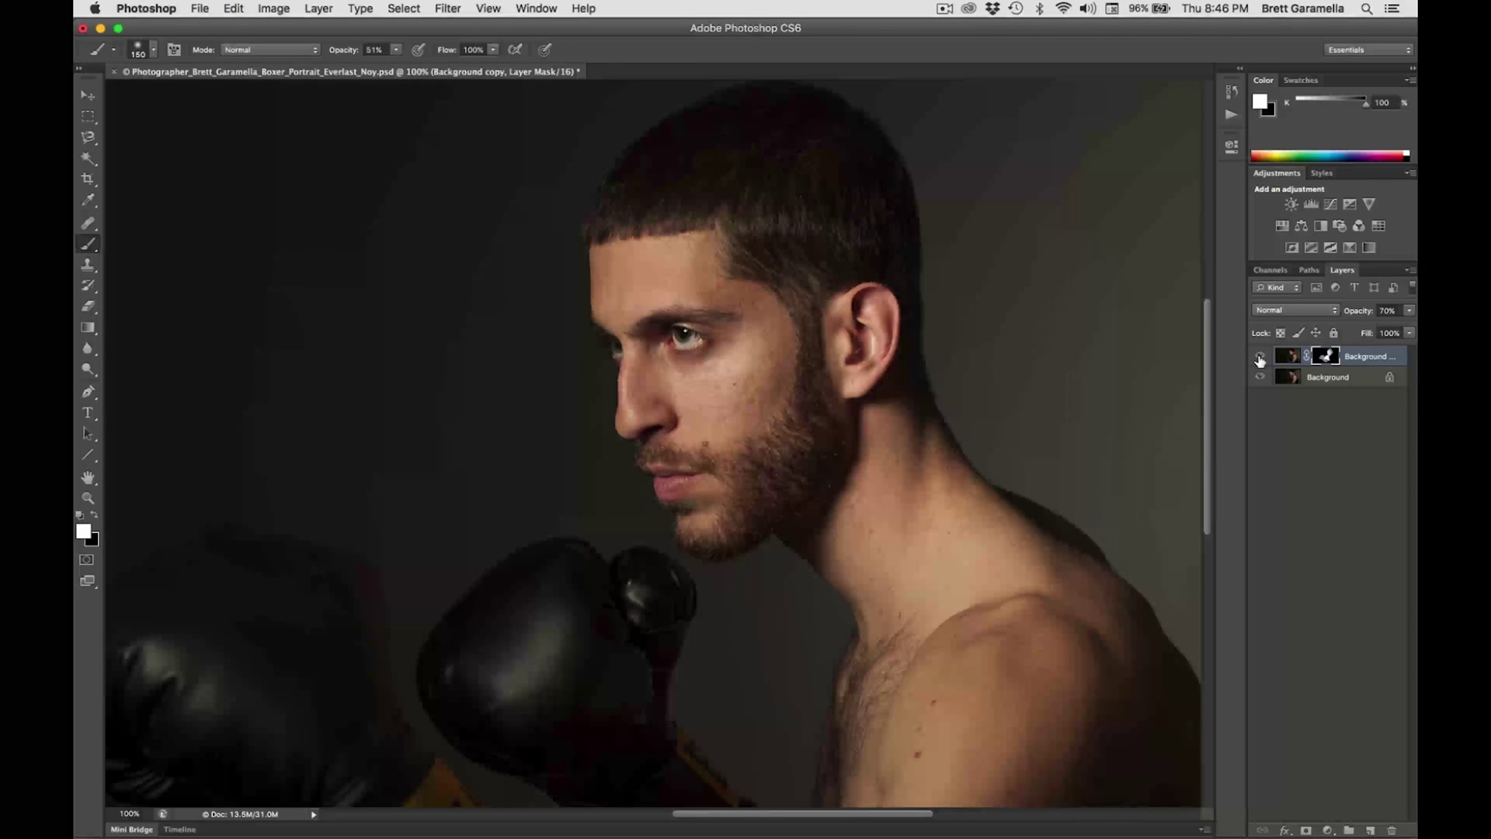
{"action": "left_click", "coordinate": [1259, 357]}
{"action": "left_click", "coordinate": [1259, 357]}
{"action": "left_click", "coordinate": [1259, 357]}
{"action": "left_click", "coordinate": [1259, 358]}
{"action": "key", "text": "super+plus"}
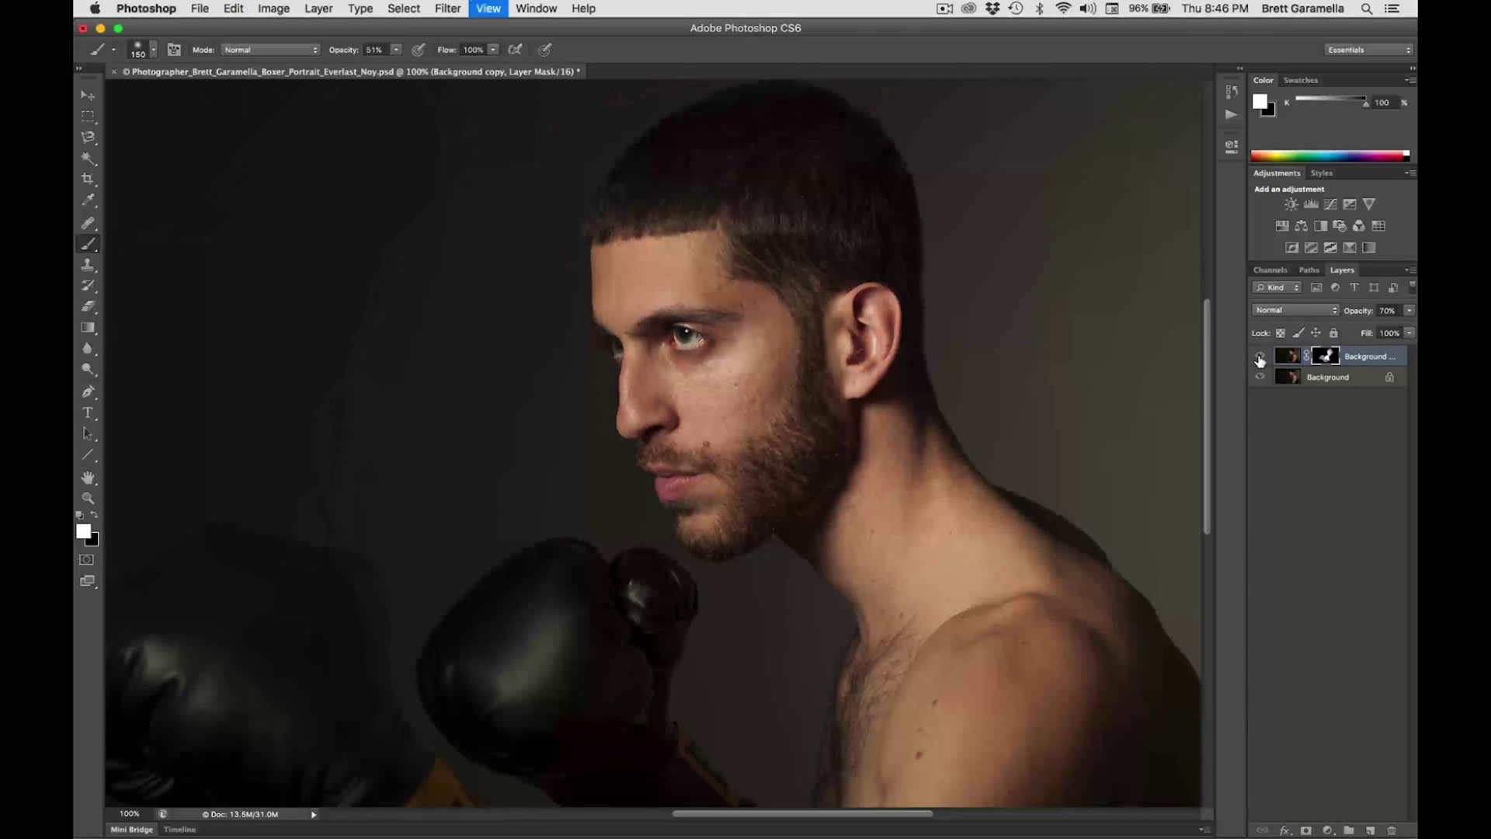
{"action": "left_click", "coordinate": [1259, 357]}
{"action": "left_click", "coordinate": [1259, 357]}
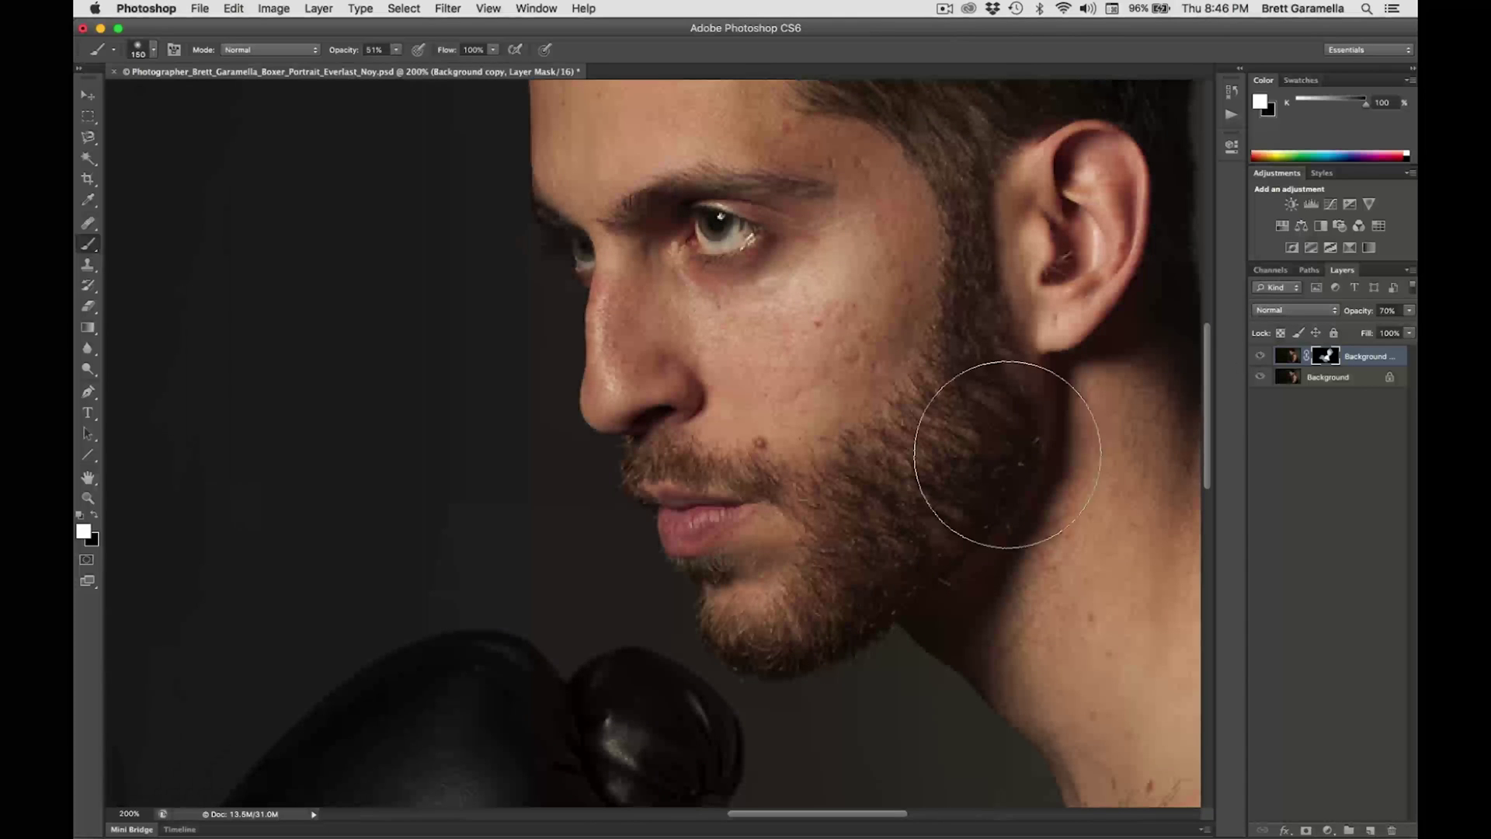
Step: Check the sharpened layer's opacity setting and compare its effect again, ending with the entire portrait in view
{"action": "left_click", "coordinate": [1410, 311]}
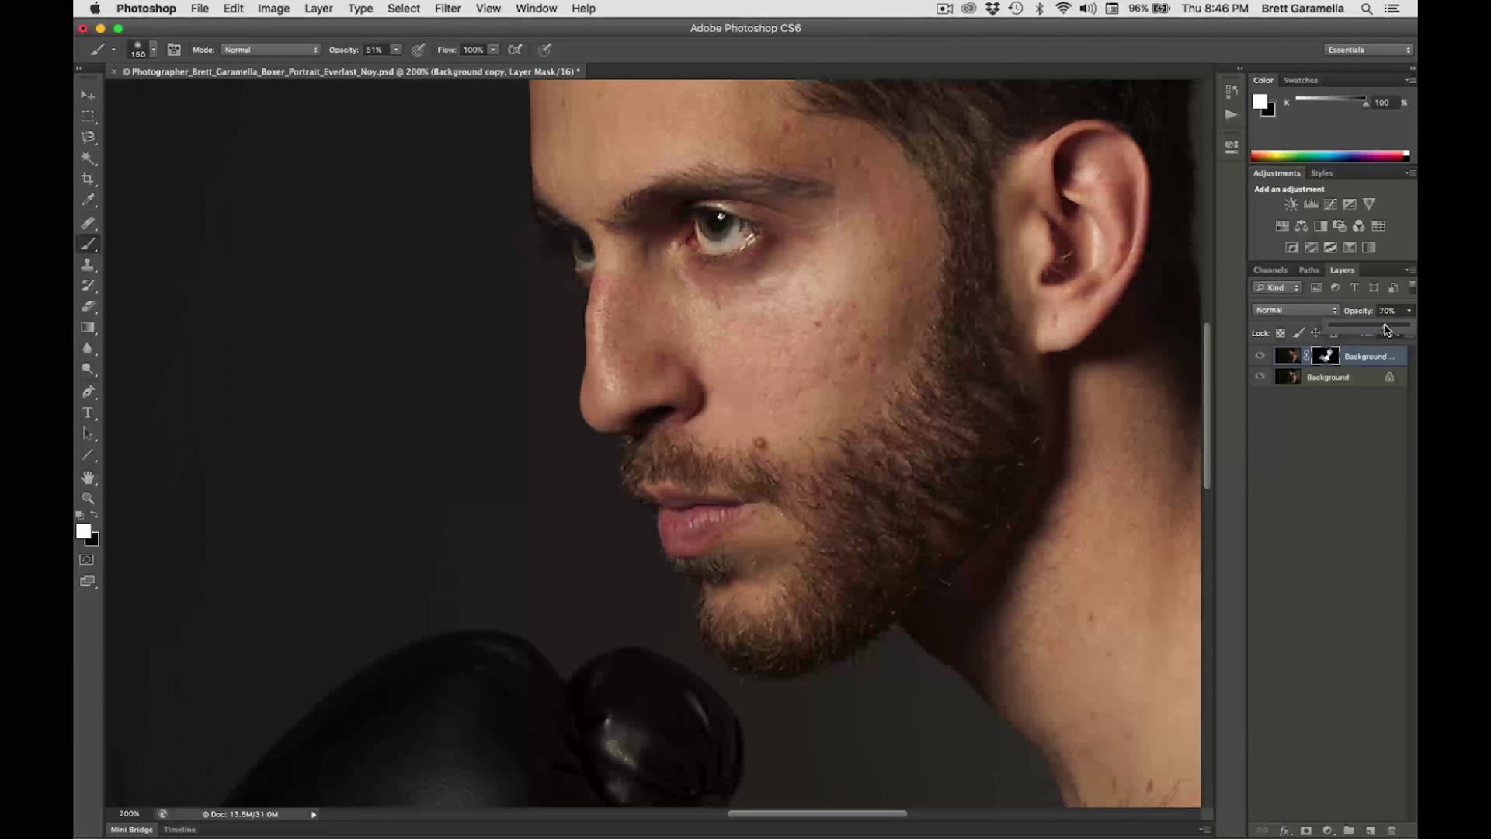
{"action": "left_click", "coordinate": [1260, 357]}
{"action": "left_click", "coordinate": [1260, 357]}
{"action": "key", "text": "super+0"}
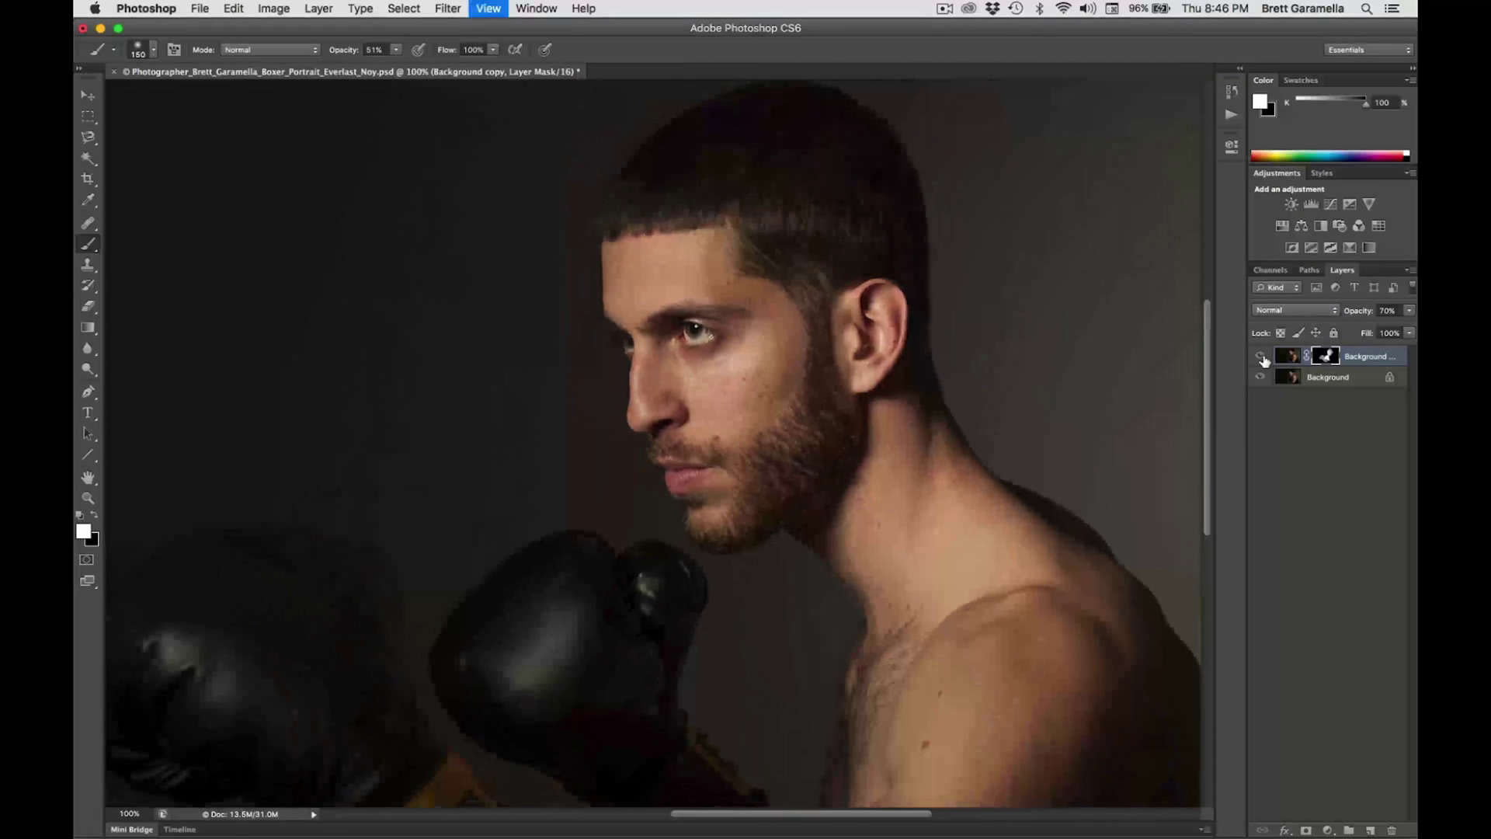
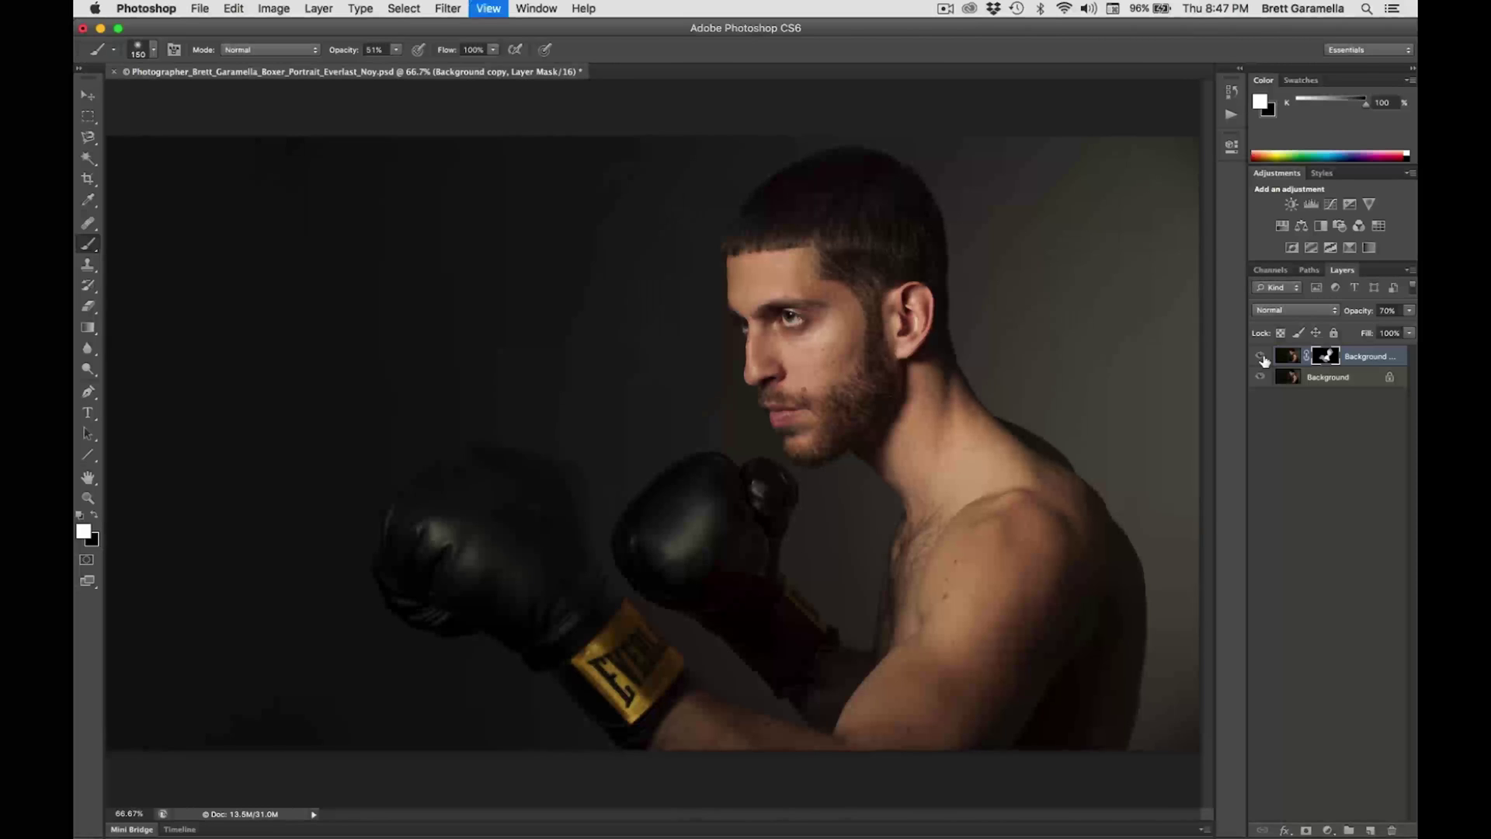
{"action": "key", "text": "super+equal"}
{"action": "key", "text": "super+minus"}
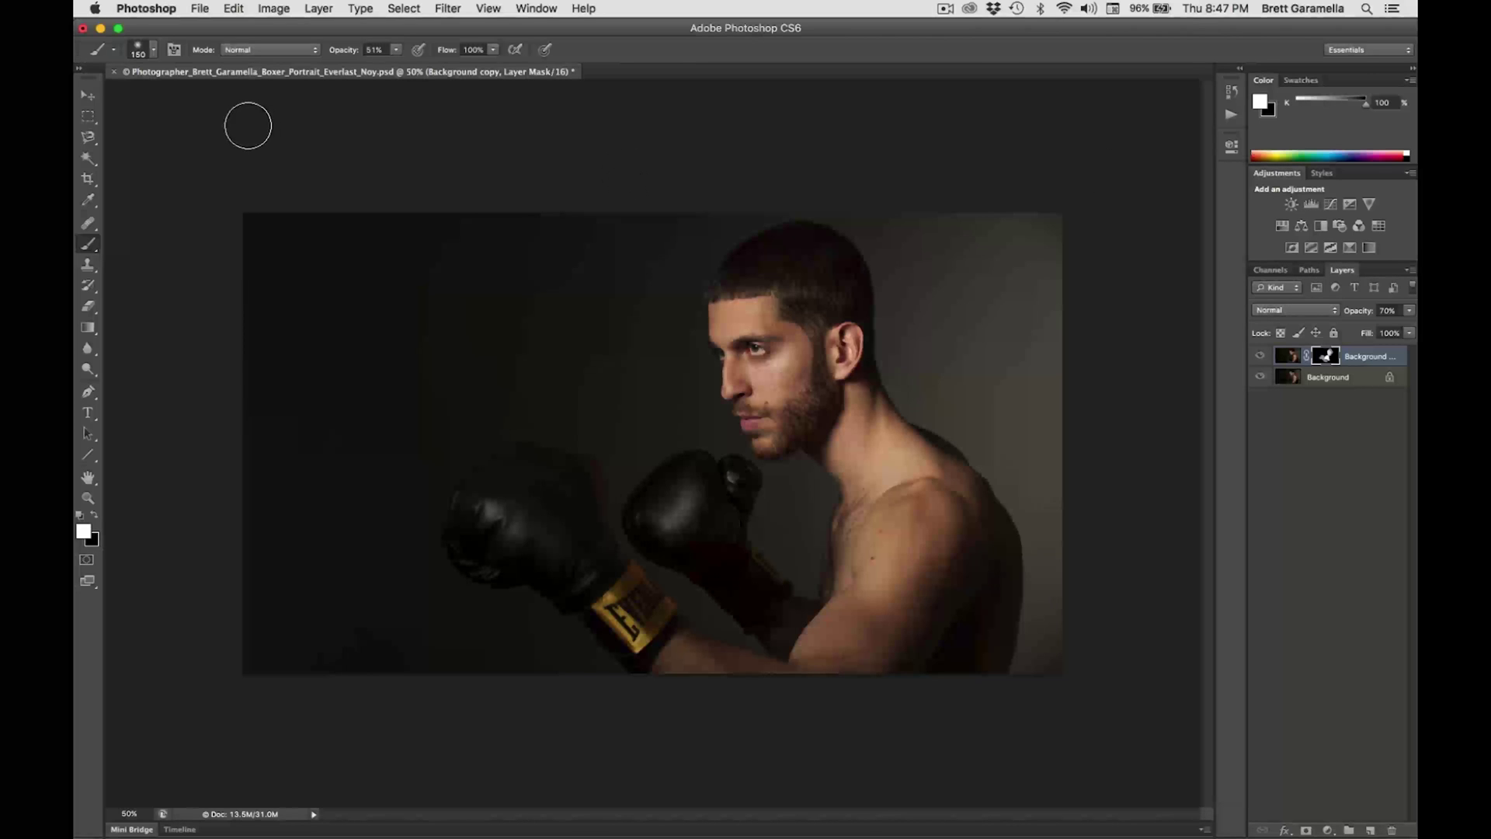
Step: Switch to the Move tool and open the portrait in Save for Web, with the boxer's face in the preview
{"action": "left_click", "coordinate": [90, 96]}
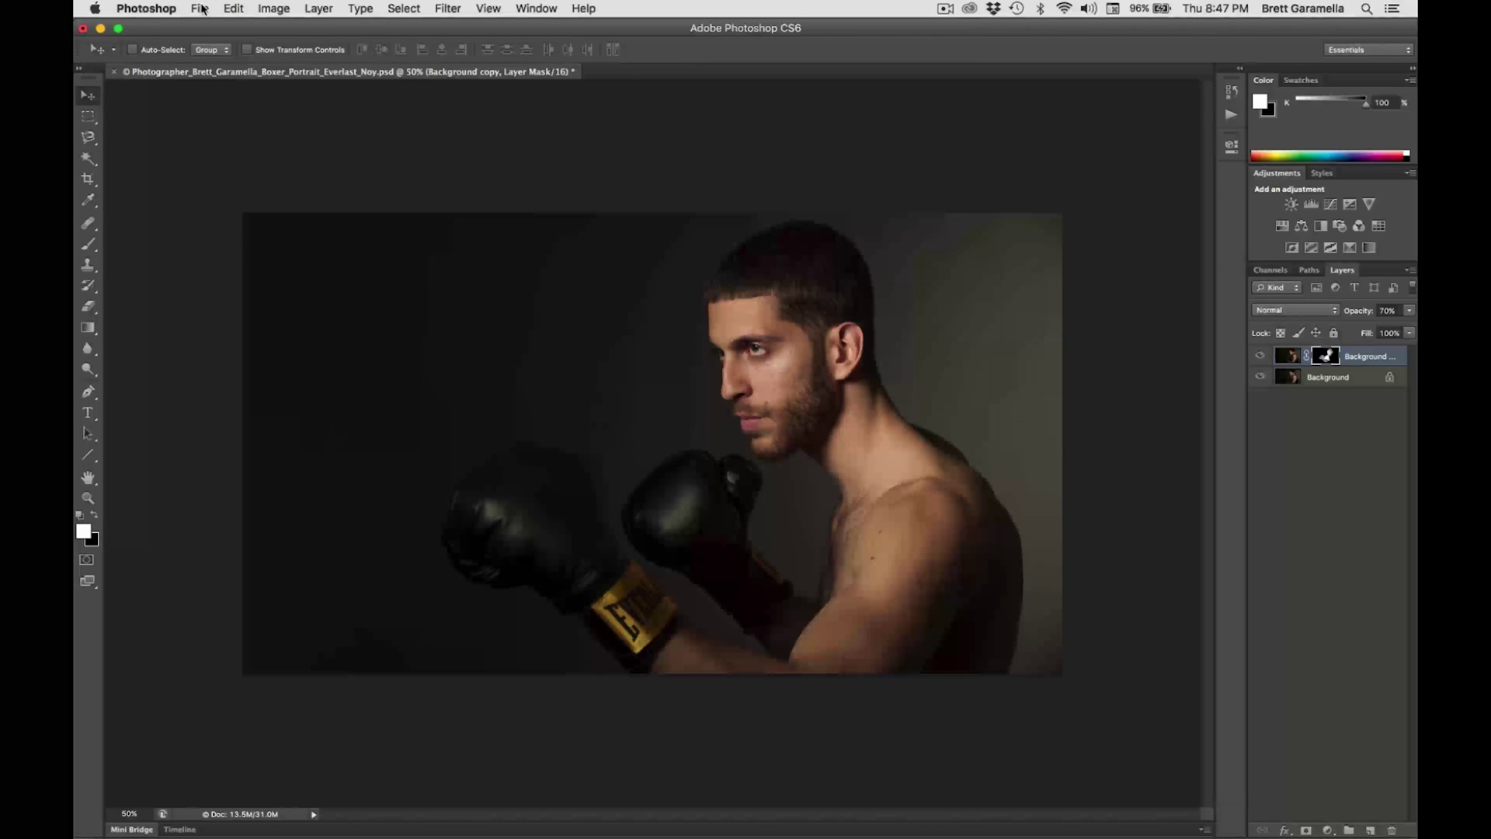
{"action": "left_click", "coordinate": [202, 9]}
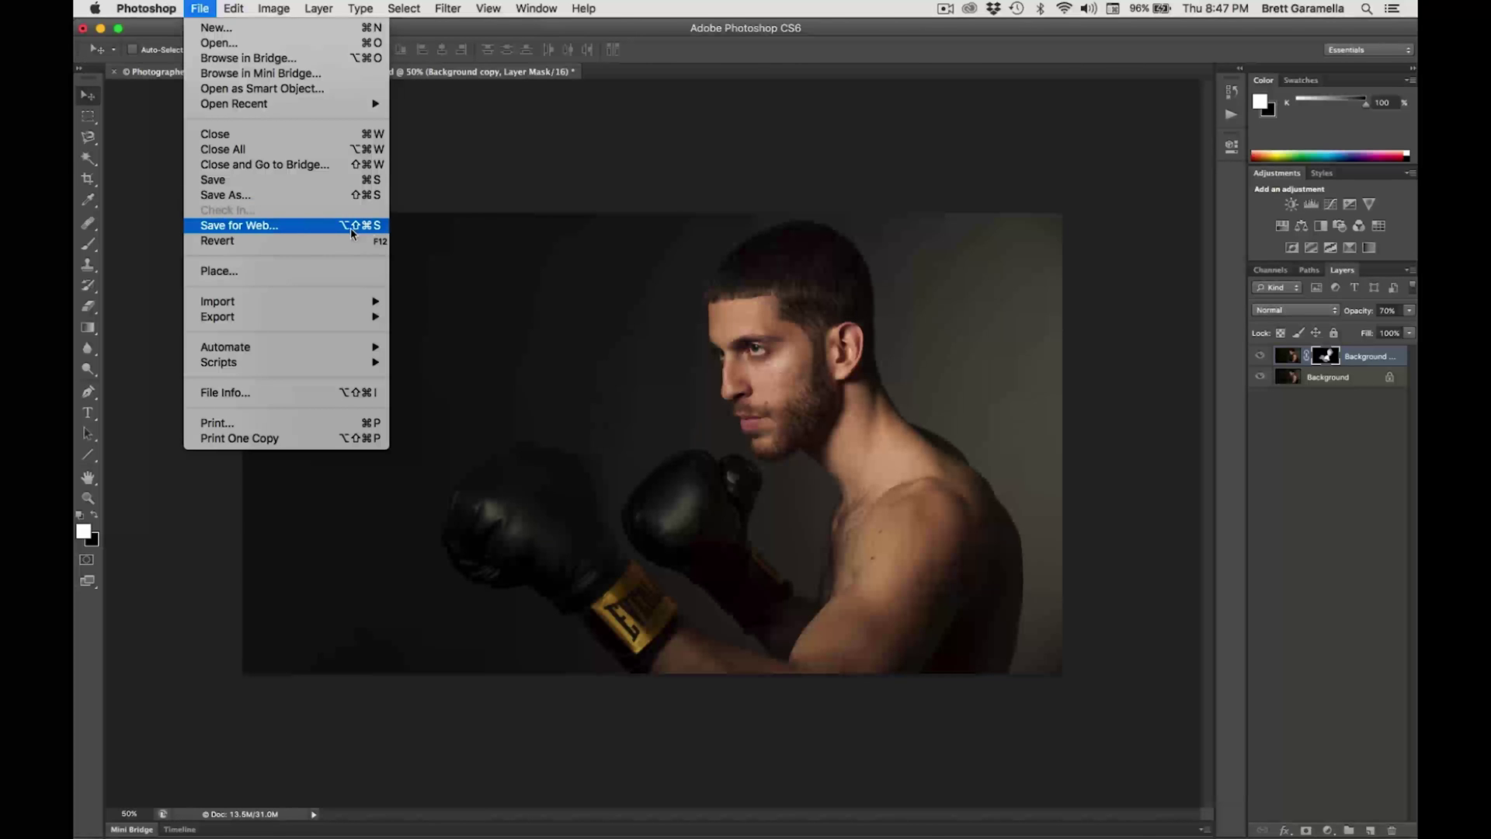
{"action": "left_click", "coordinate": [213, 225]}
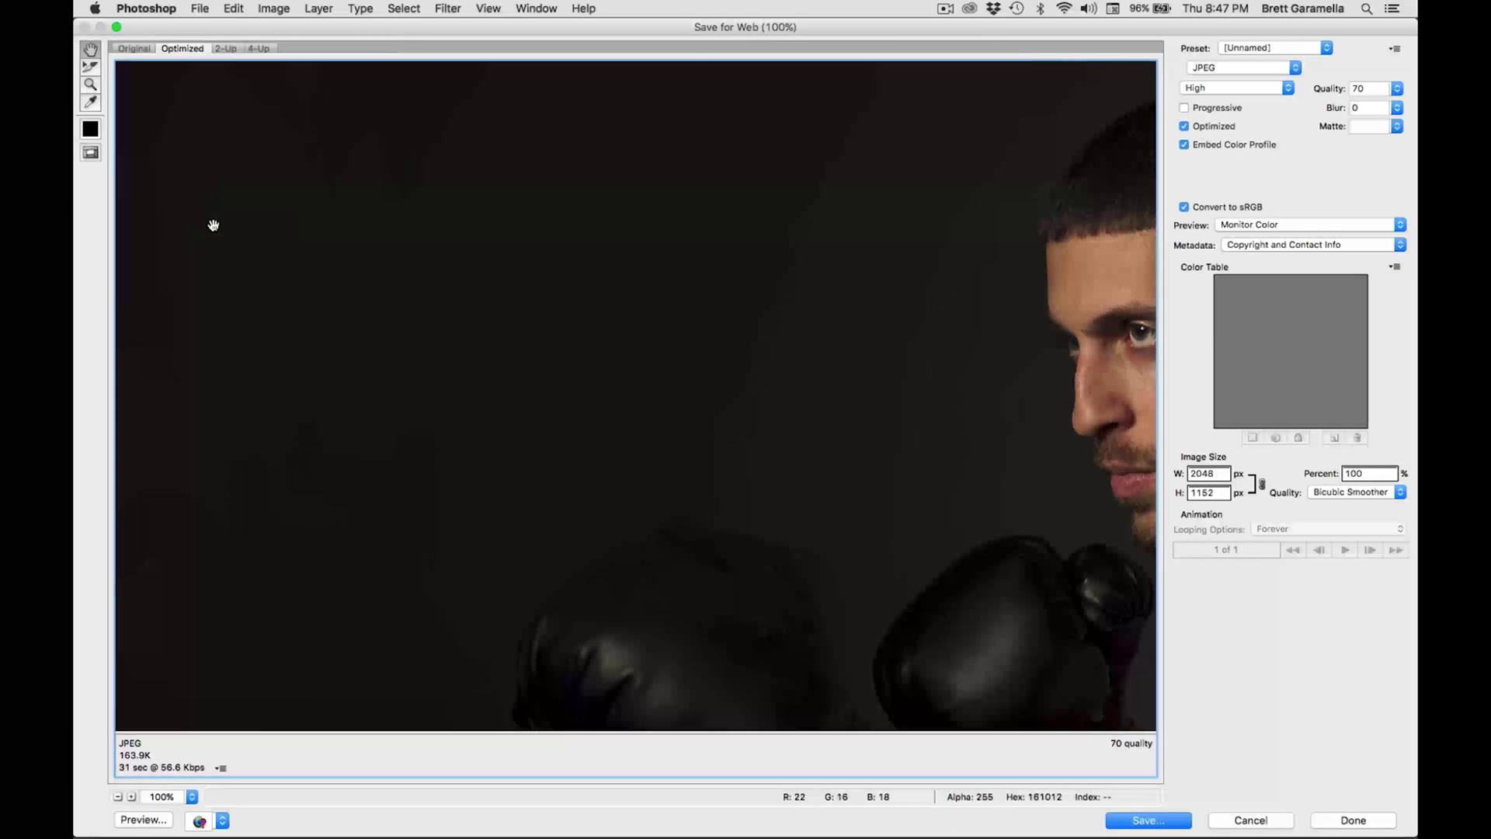
{"action": "left_click_drag", "start_coordinate": [775, 200], "coordinate": [459, 181]}
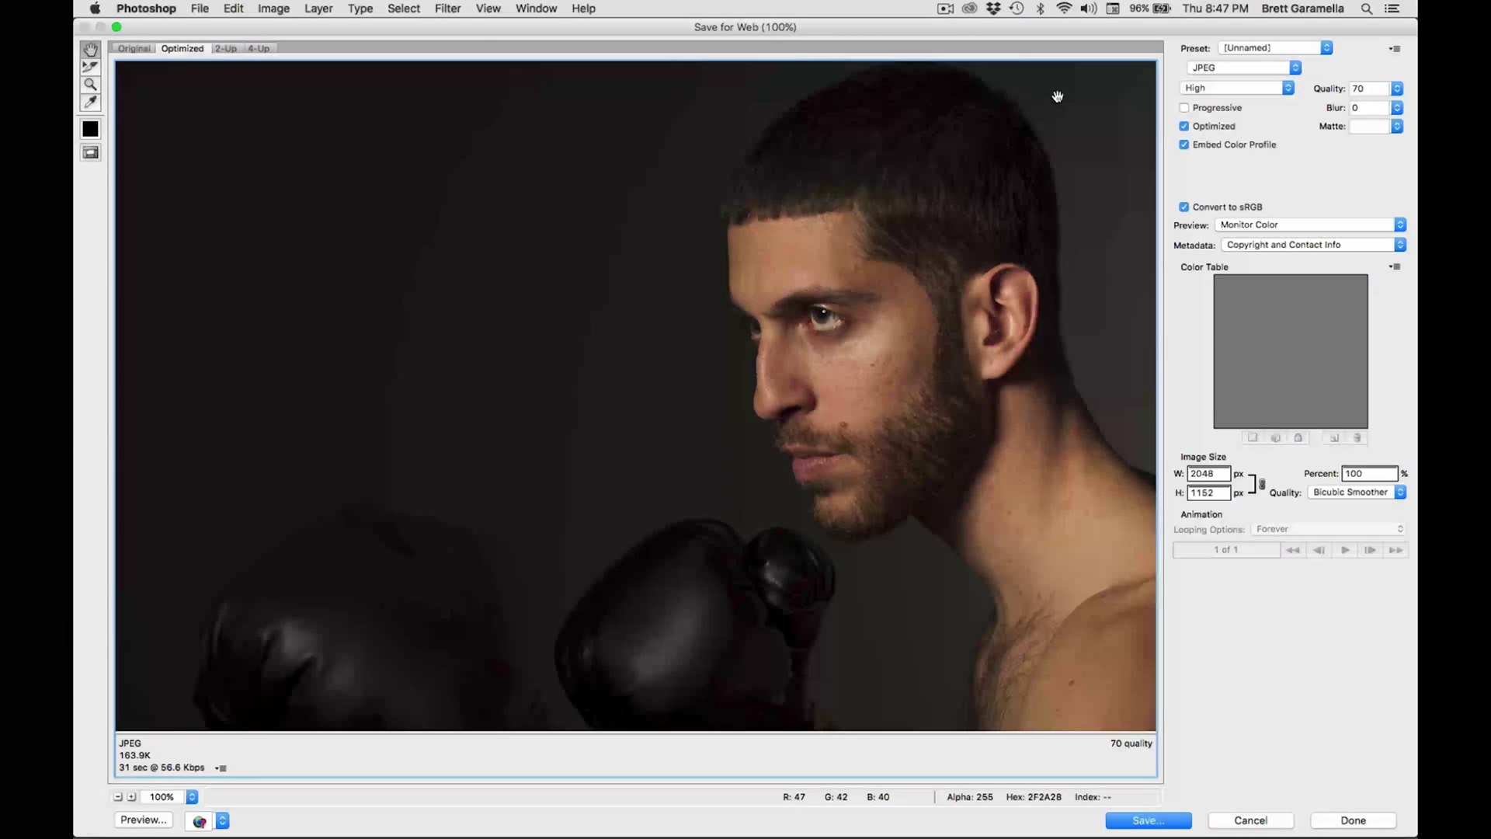
Step: Use JPEG as the export file format with High compression quality
{"action": "left_click", "coordinate": [1287, 72]}
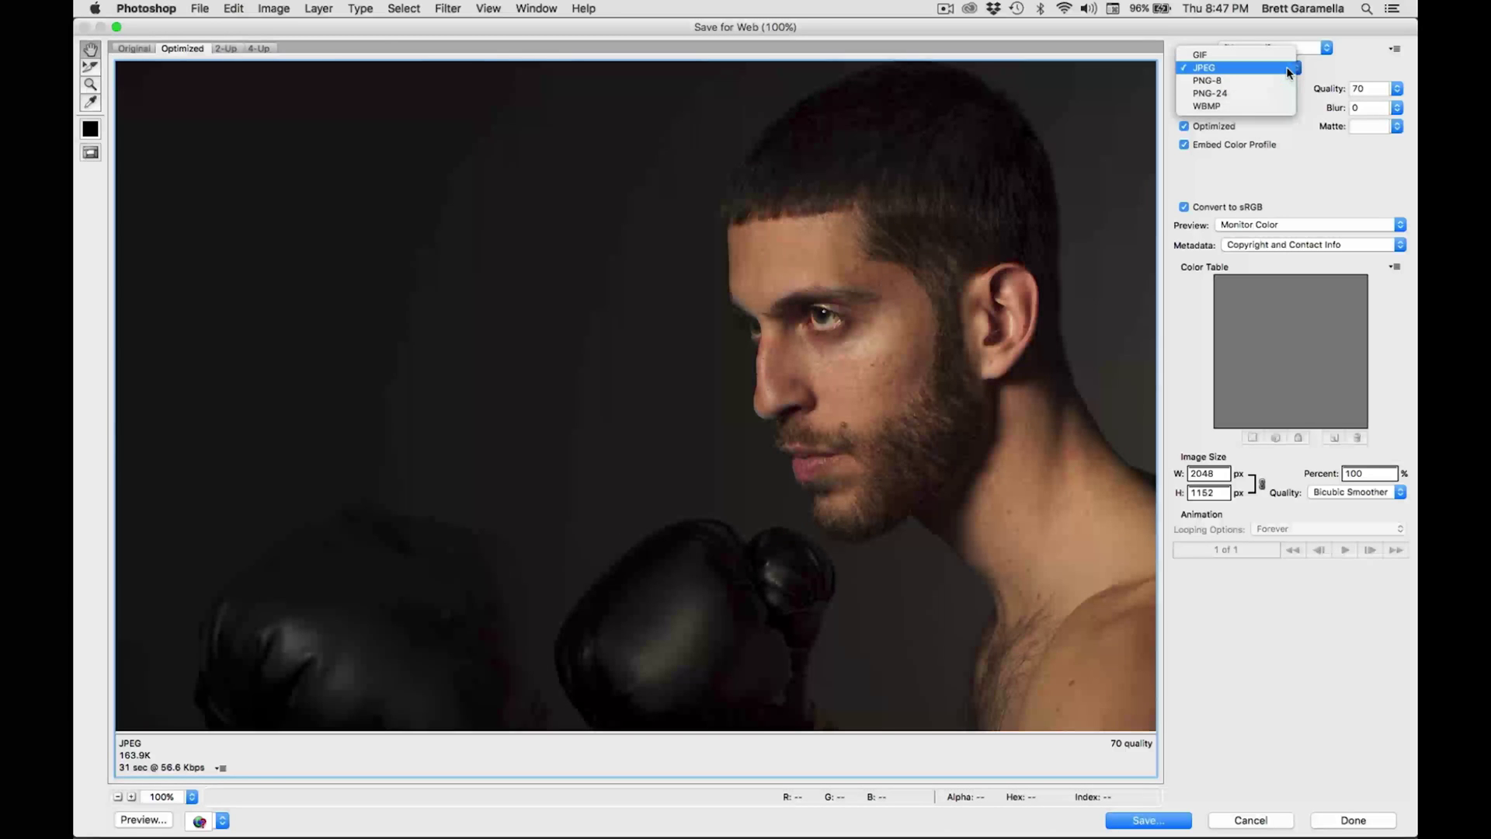
{"action": "left_click", "coordinate": [1285, 69]}
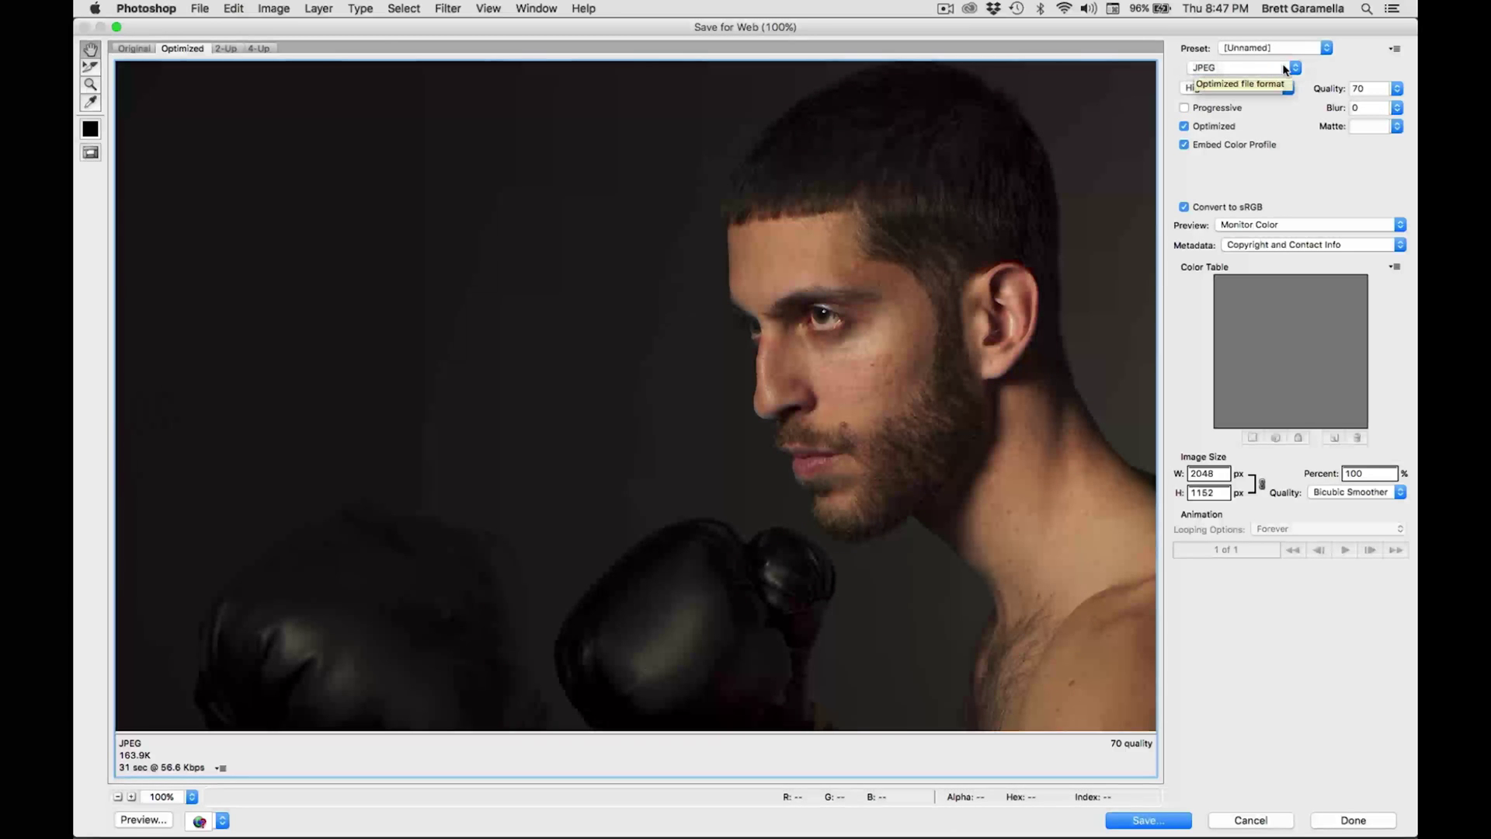
{"action": "left_click", "coordinate": [1270, 88]}
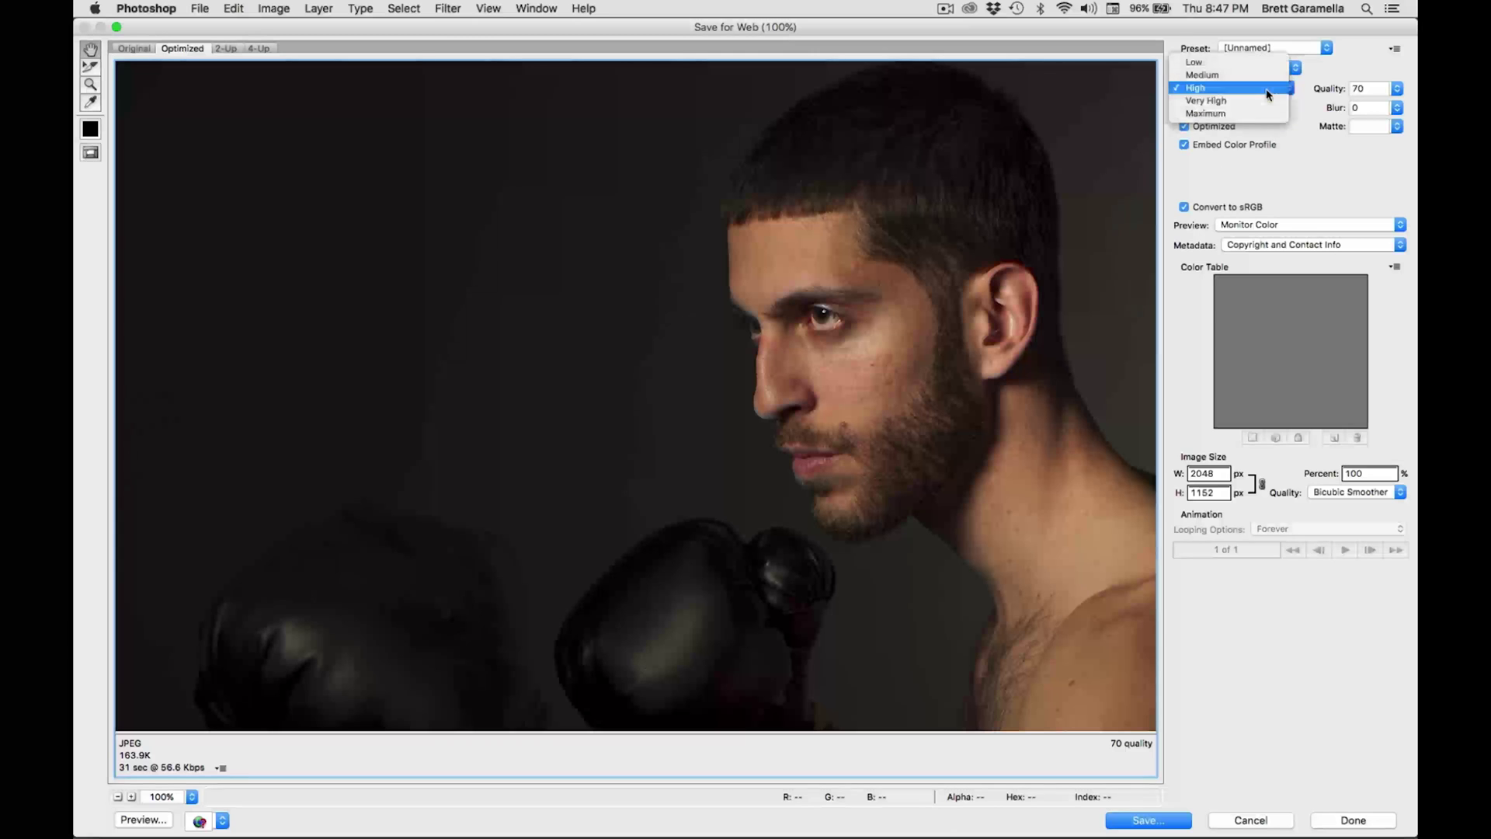
{"action": "left_click", "coordinate": [1371, 76]}
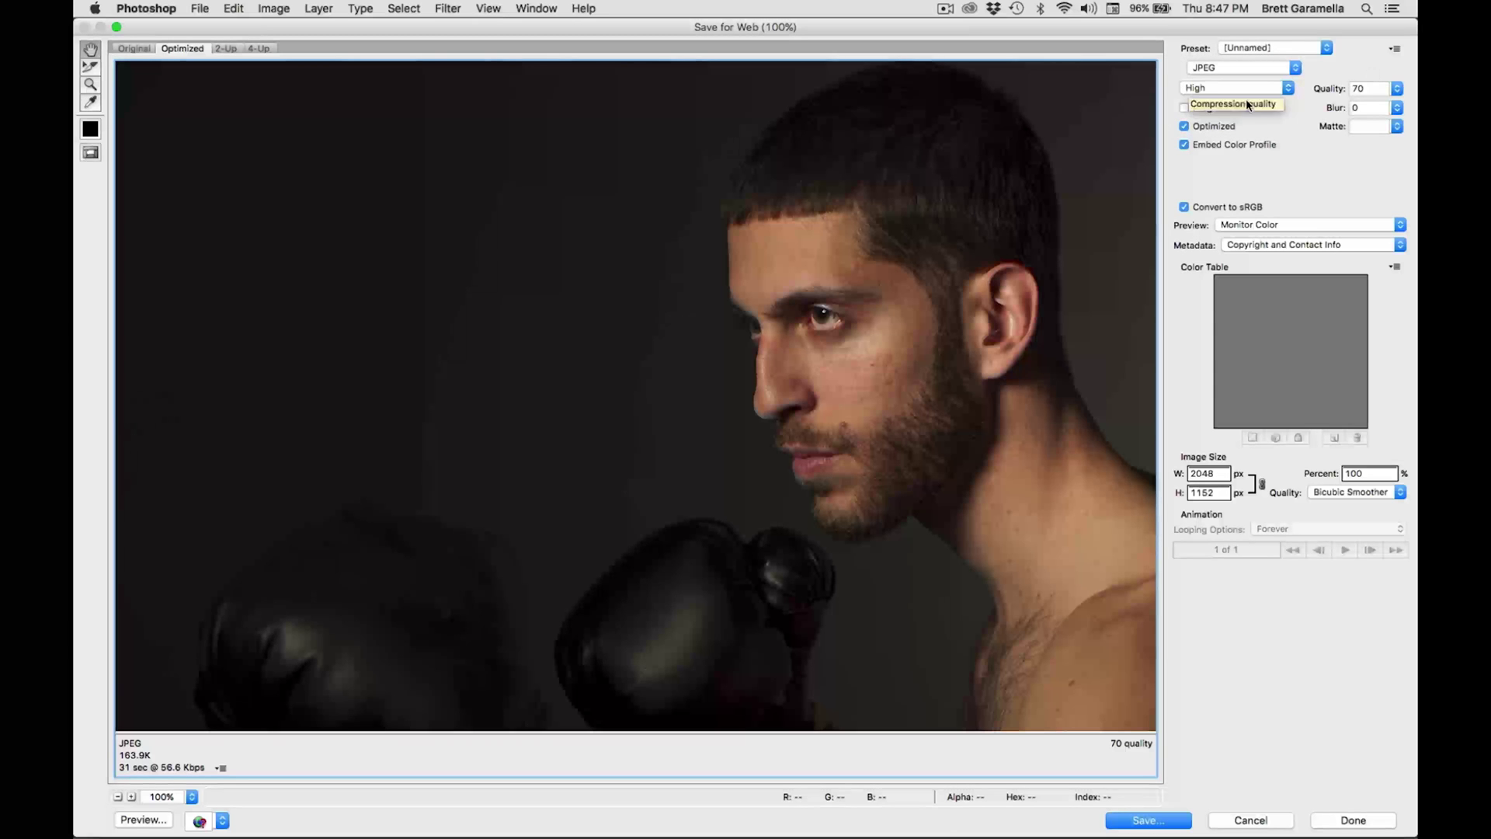
Step: Use the Optimized and Embed Color Profile options for the export, with Monitor Color as the preview setting
{"action": "left_click", "coordinate": [1185, 127]}
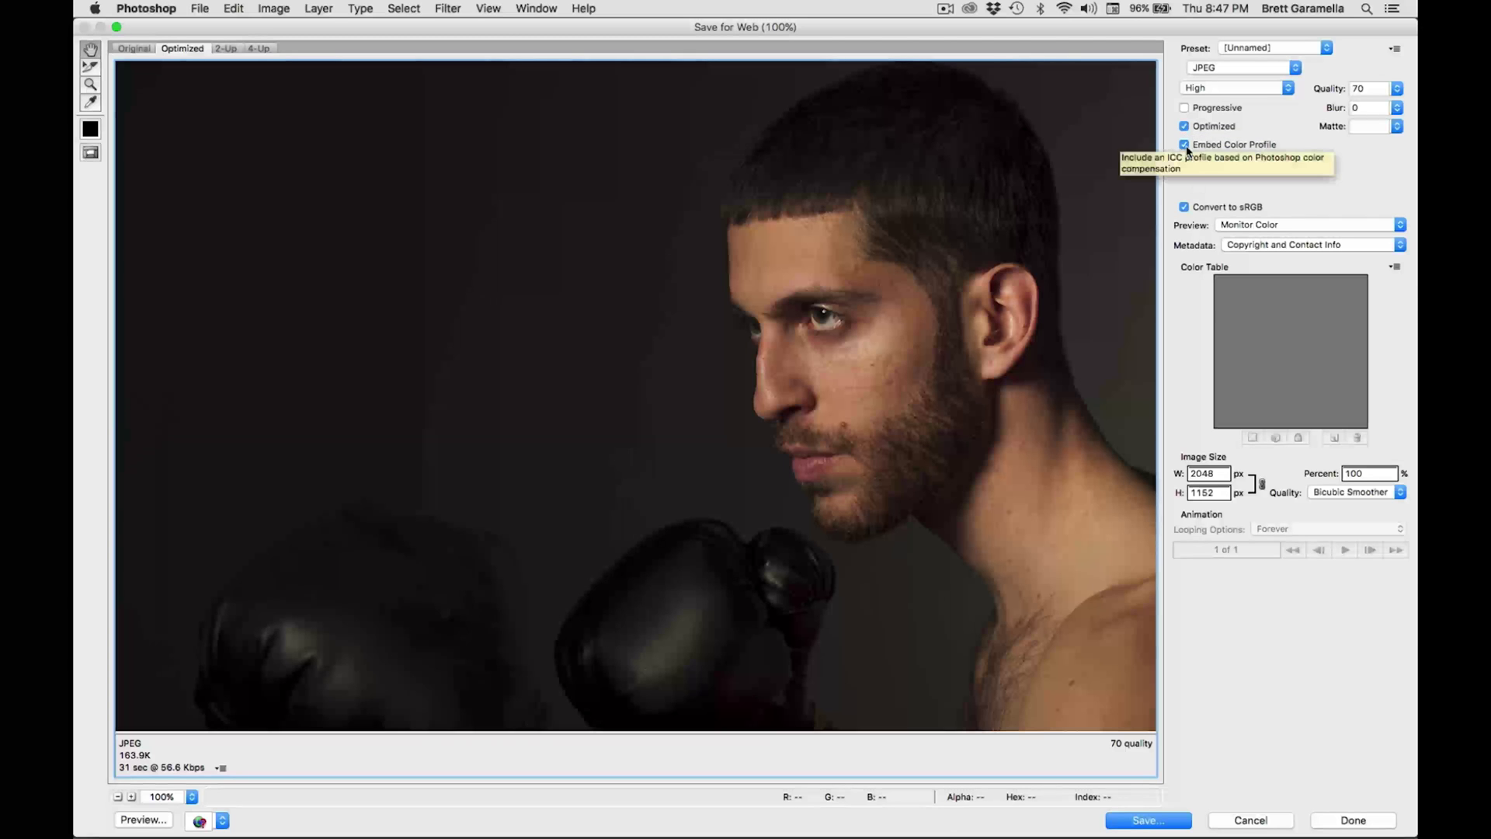
{"action": "left_click", "coordinate": [1184, 145]}
{"action": "left_click", "coordinate": [1184, 145]}
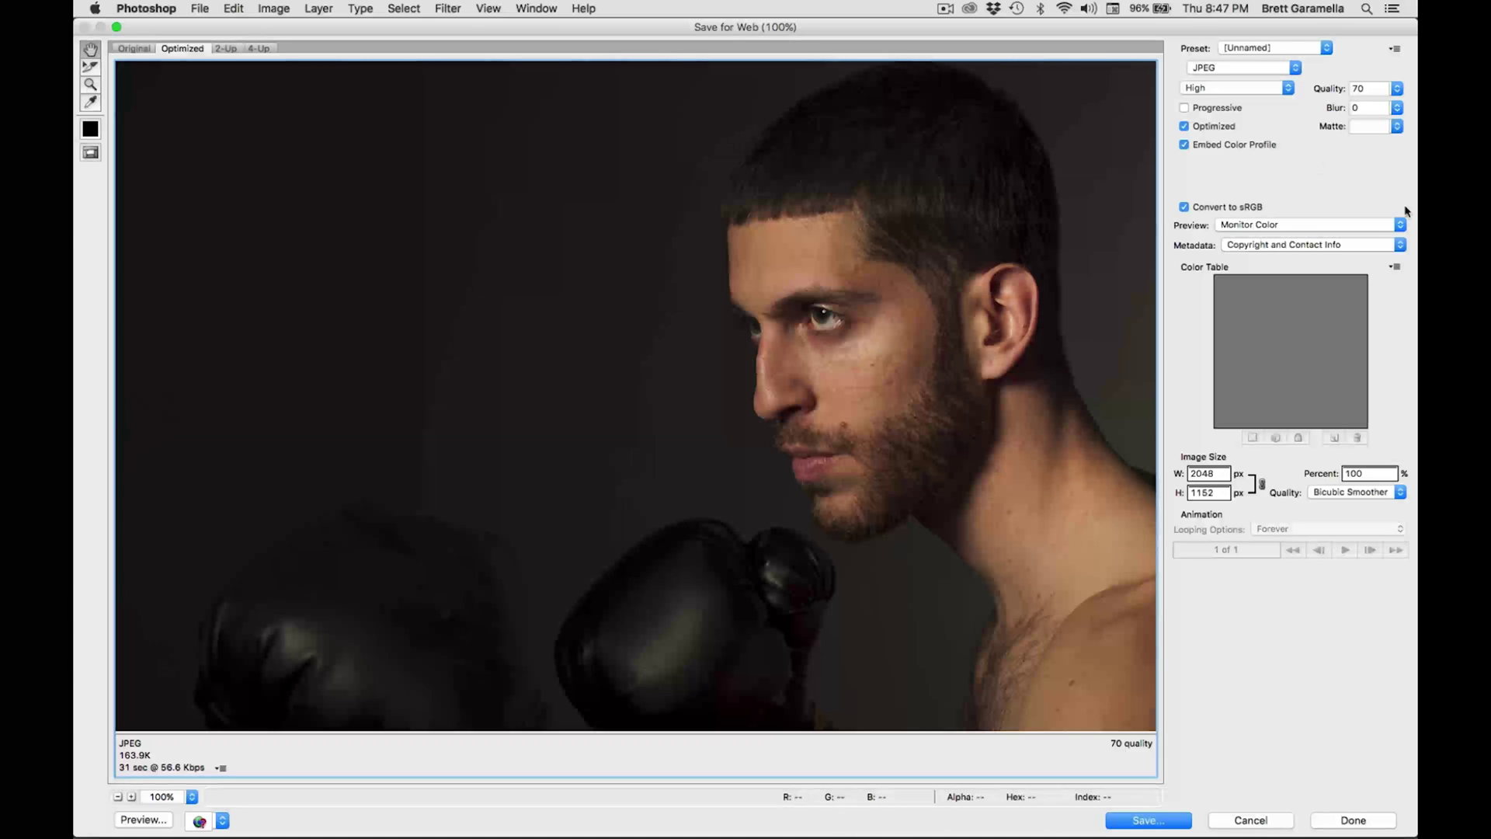
{"action": "left_click", "coordinate": [1392, 227]}
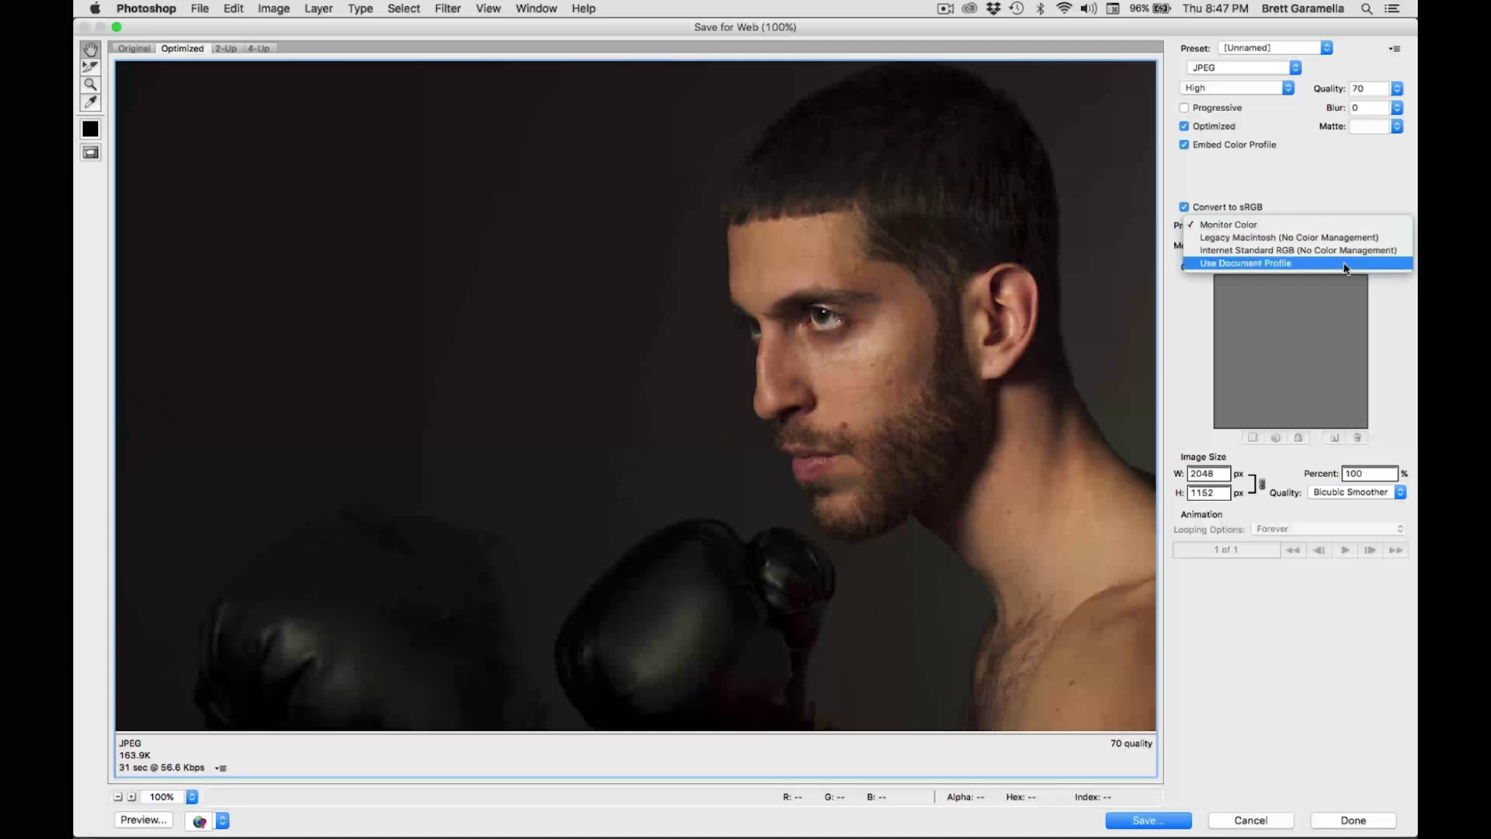
{"action": "left_click", "coordinate": [1241, 227]}
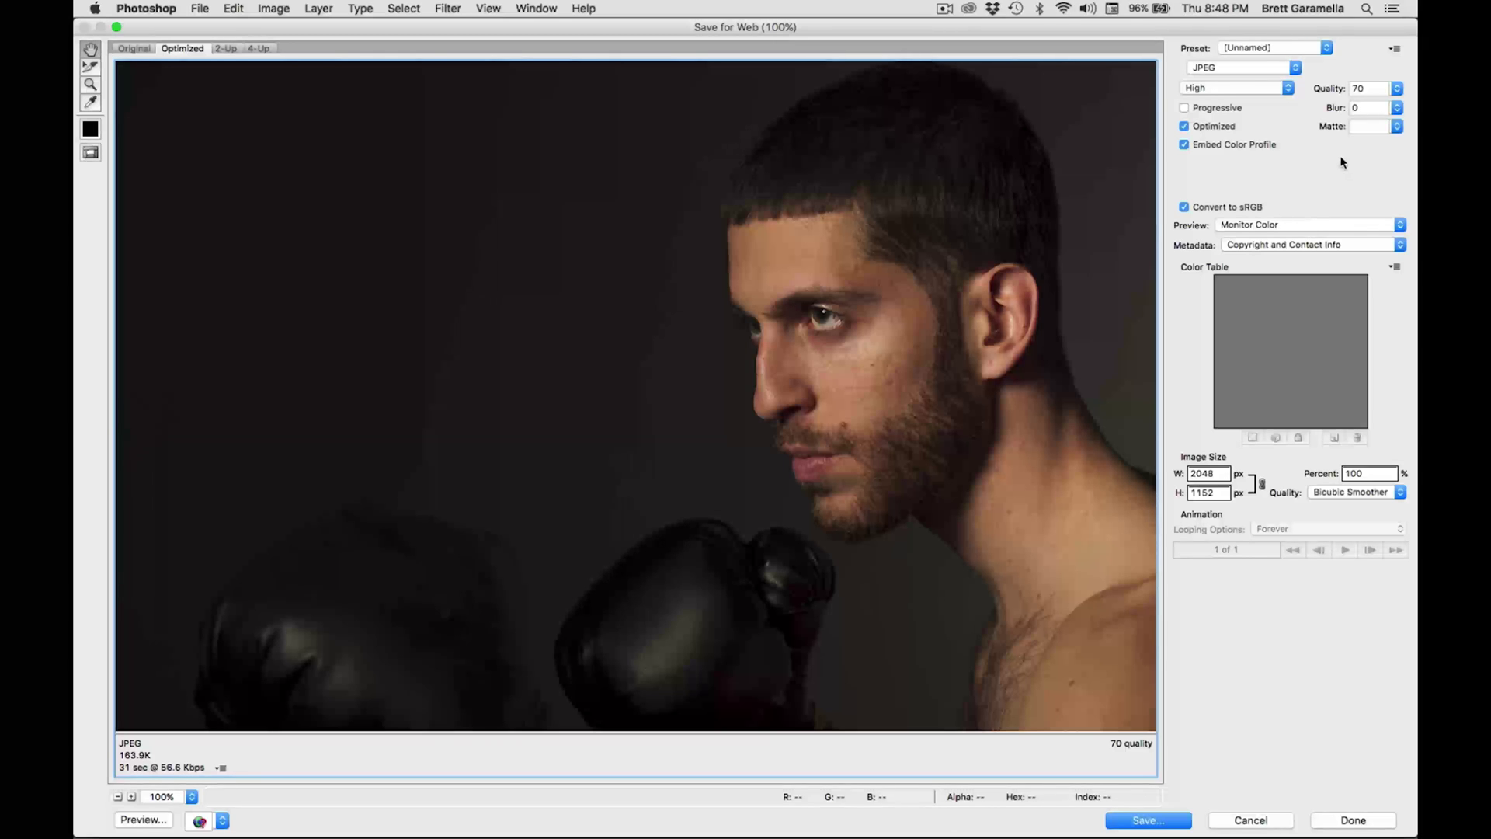
Step: Try the JPEG export at a quality of 100
{"action": "left_click", "coordinate": [1397, 90]}
{"action": "left_click_drag", "start_coordinate": [1378, 111], "coordinate": [1406, 93]}
{"action": "left_click", "coordinate": [1395, 76]}
{"action": "left_click", "coordinate": [1397, 89]}
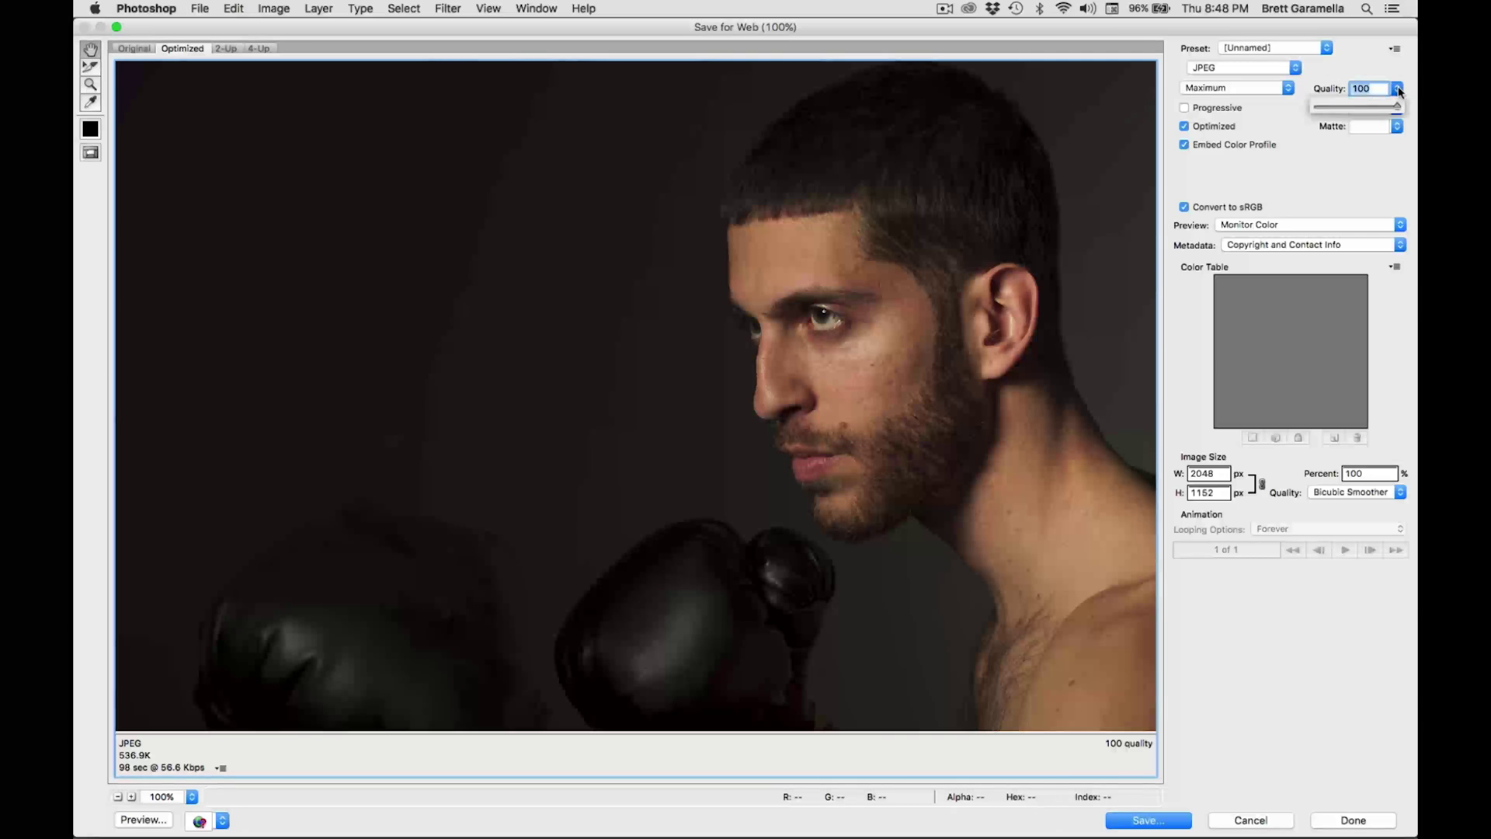
Step: Set the JPEG export quality to 70
{"action": "left_click_drag", "start_coordinate": [1395, 108], "coordinate": [1368, 113]}
{"action": "left_click_drag", "start_coordinate": [1369, 113], "coordinate": [1375, 112]}
{"action": "left_click_drag", "start_coordinate": [1374, 110], "coordinate": [1376, 112]}
{"action": "left_click_drag", "start_coordinate": [1375, 111], "coordinate": [1372, 112]}
{"action": "left_click", "coordinate": [1364, 88]}
{"action": "left_click", "coordinate": [1388, 72]}
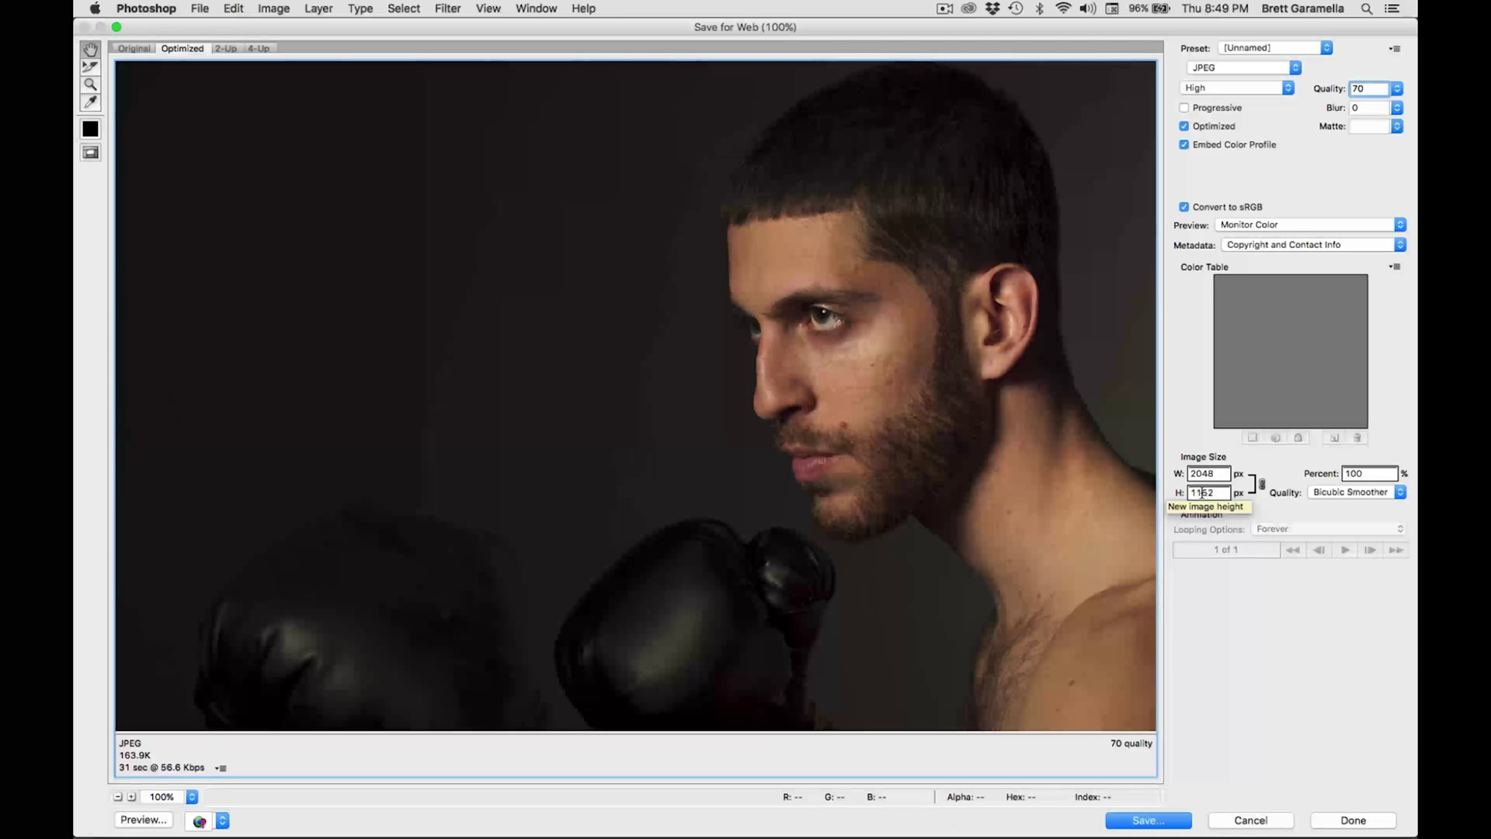
Step: Use Bicubic Smoother as the image size resampling quality and inspect the boxer's face and shoulder in the preview
{"action": "left_click", "coordinate": [1351, 493]}
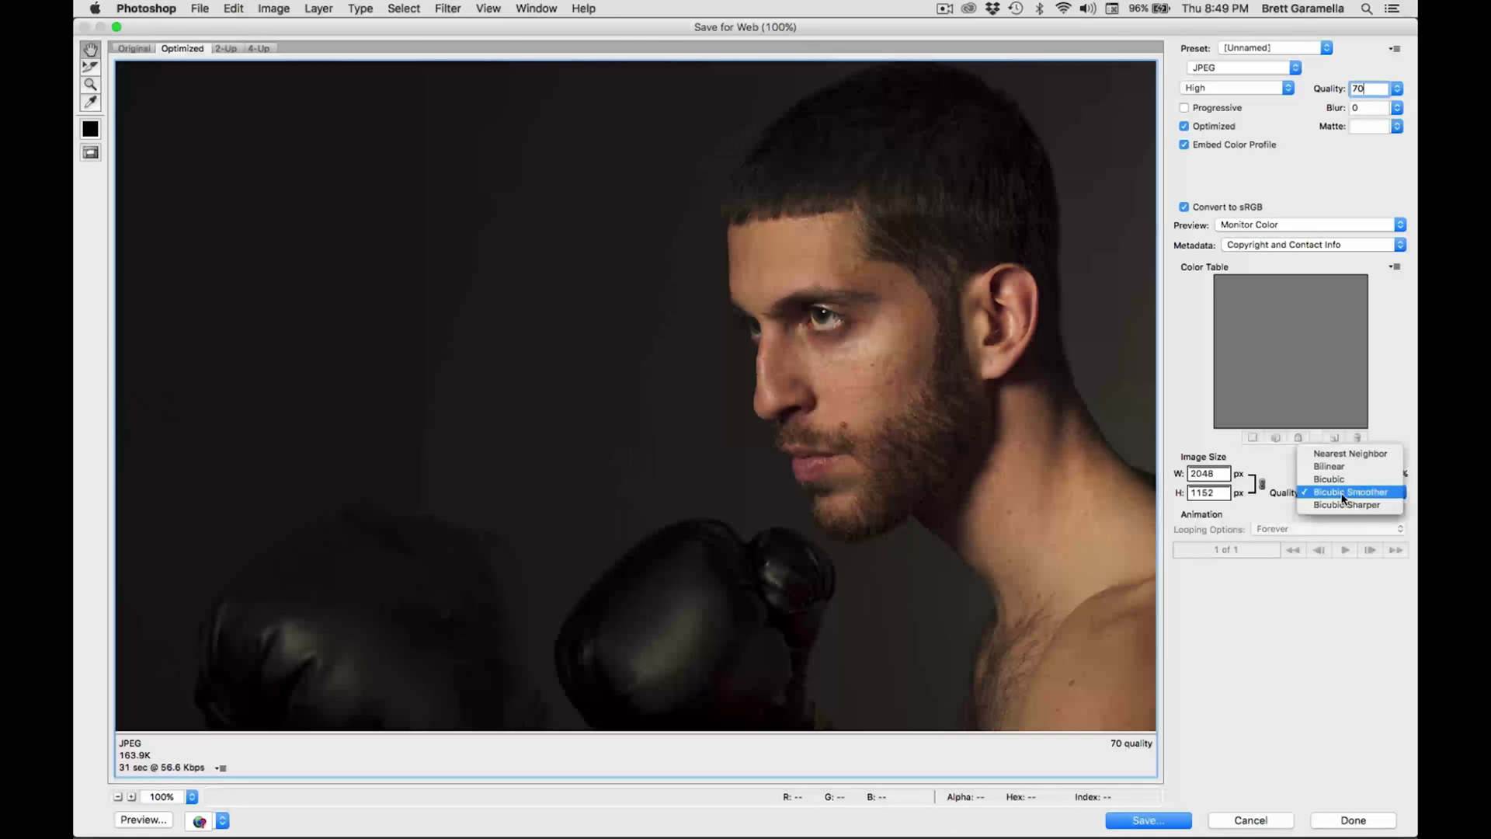
{"action": "left_click", "coordinate": [1374, 495]}
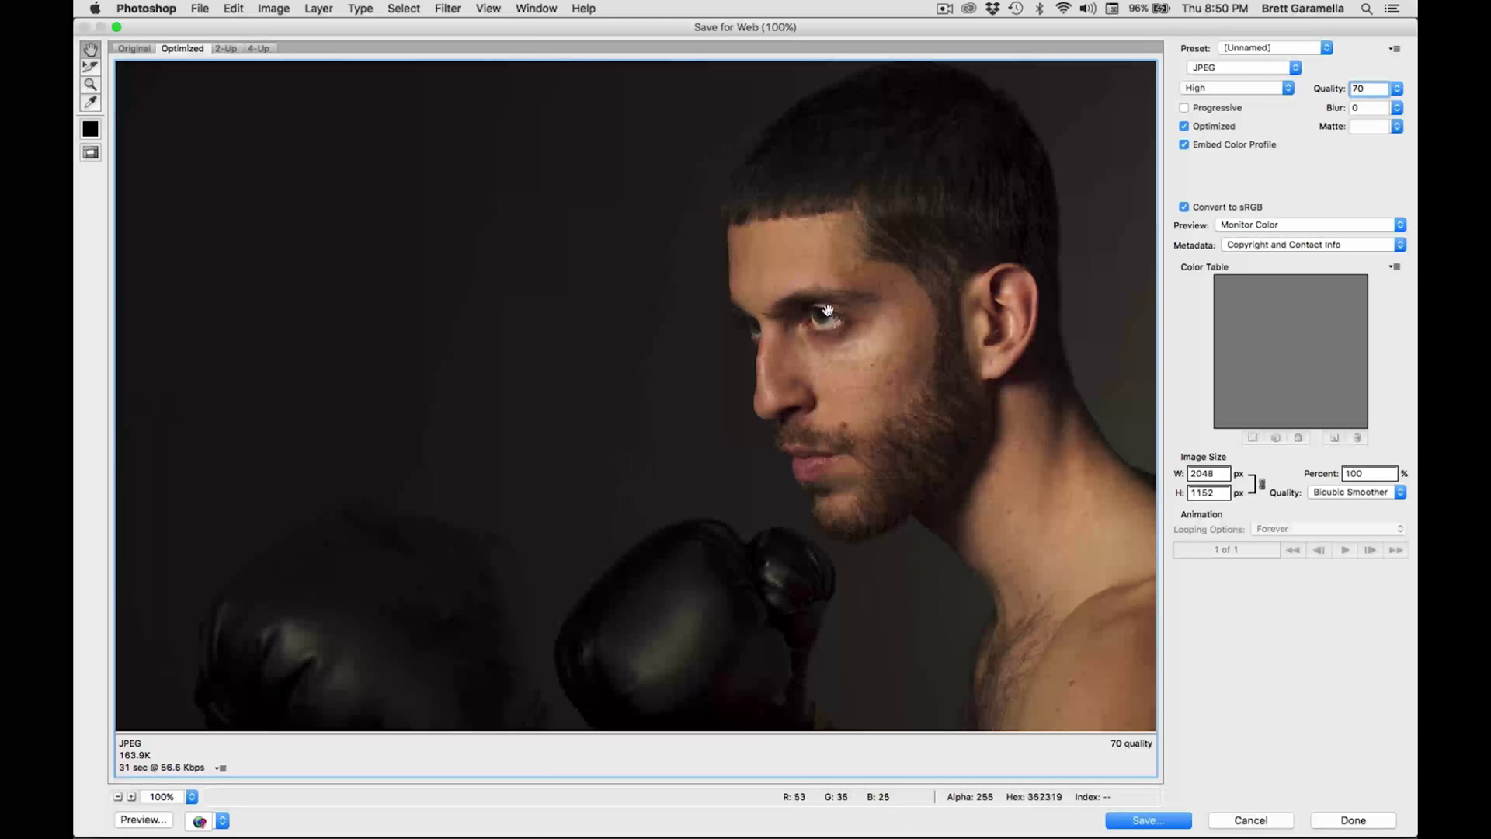
{"action": "left_click_drag", "start_coordinate": [915, 356], "coordinate": [803, 371]}
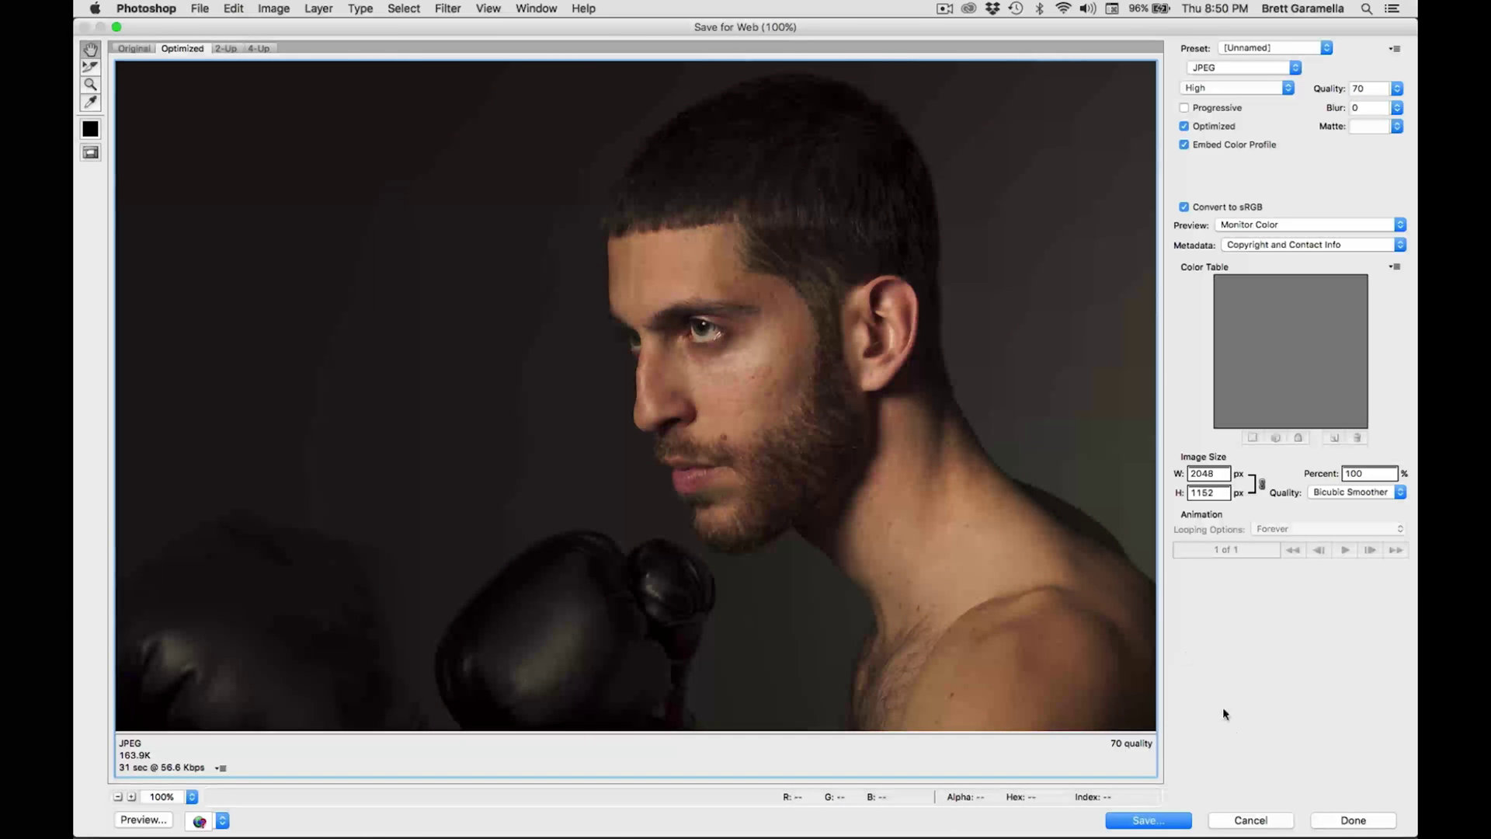
Step: Save the optimized JPEG as Images Only in the Images & Graphics folder, using the suggested file name
{"action": "left_click", "coordinate": [1163, 821]}
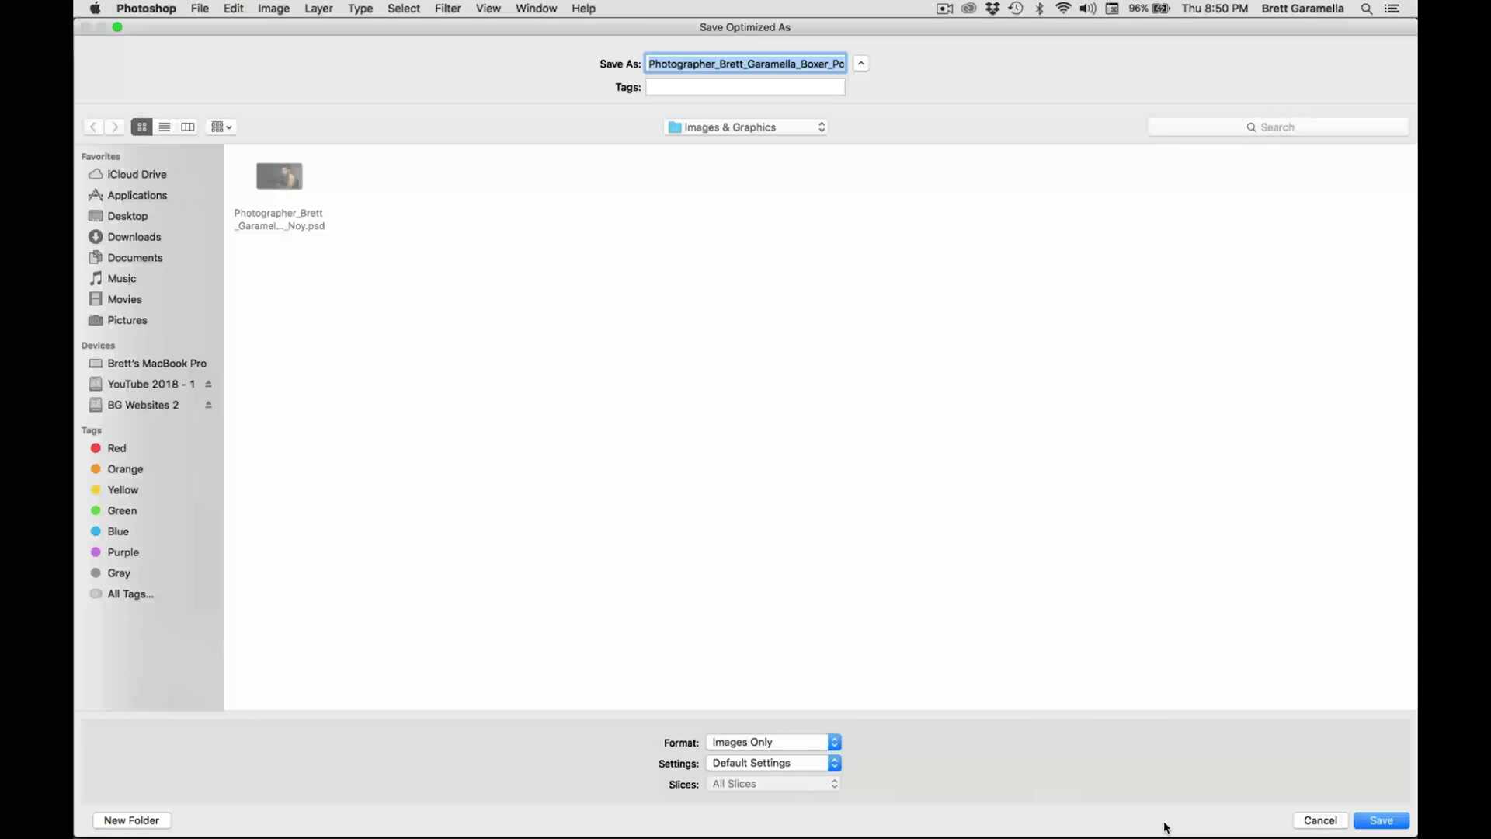
{"action": "left_click", "coordinate": [718, 67]}
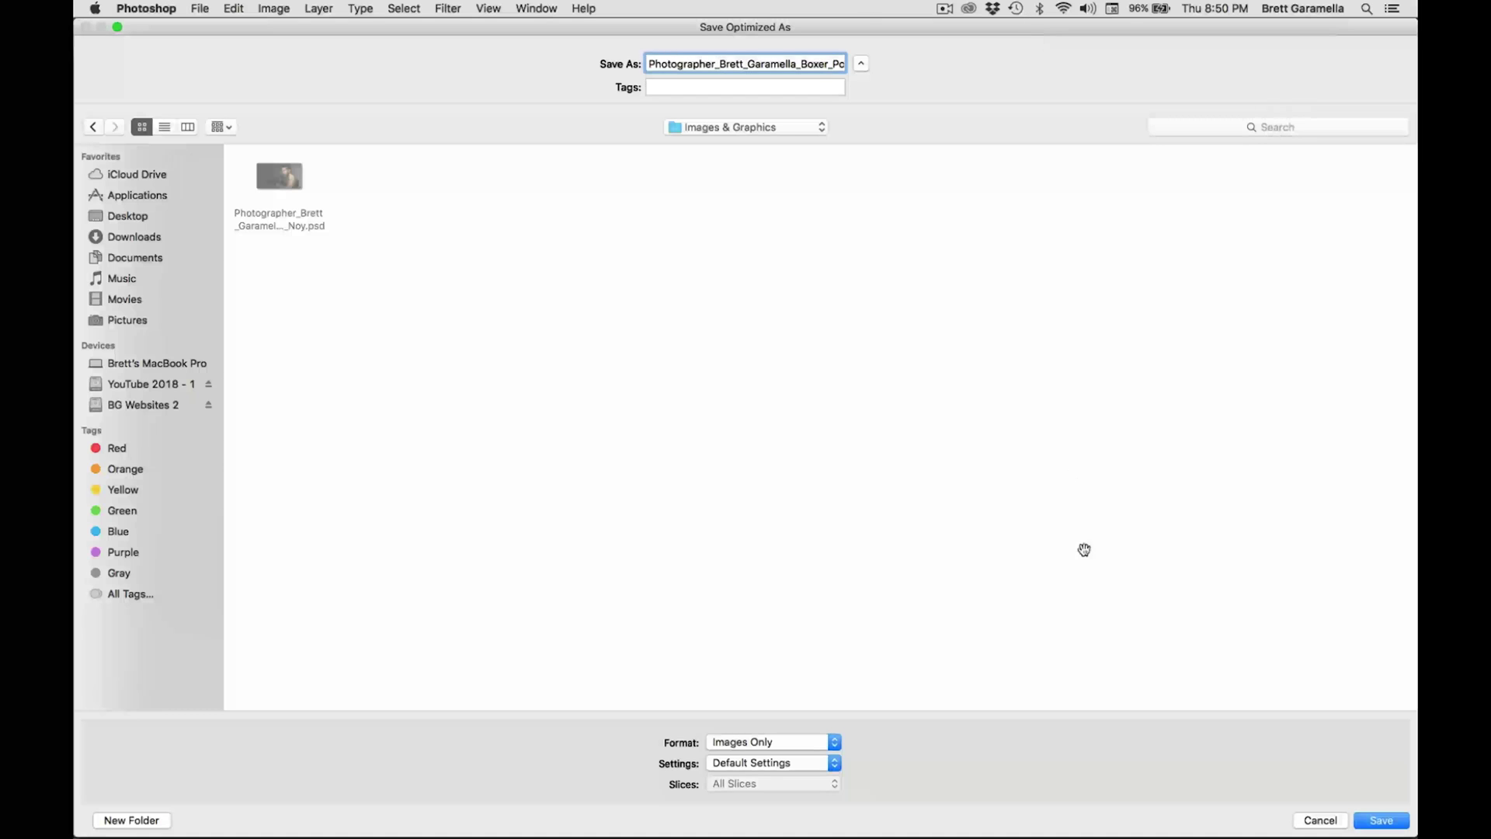
{"action": "left_click", "coordinate": [1380, 820]}
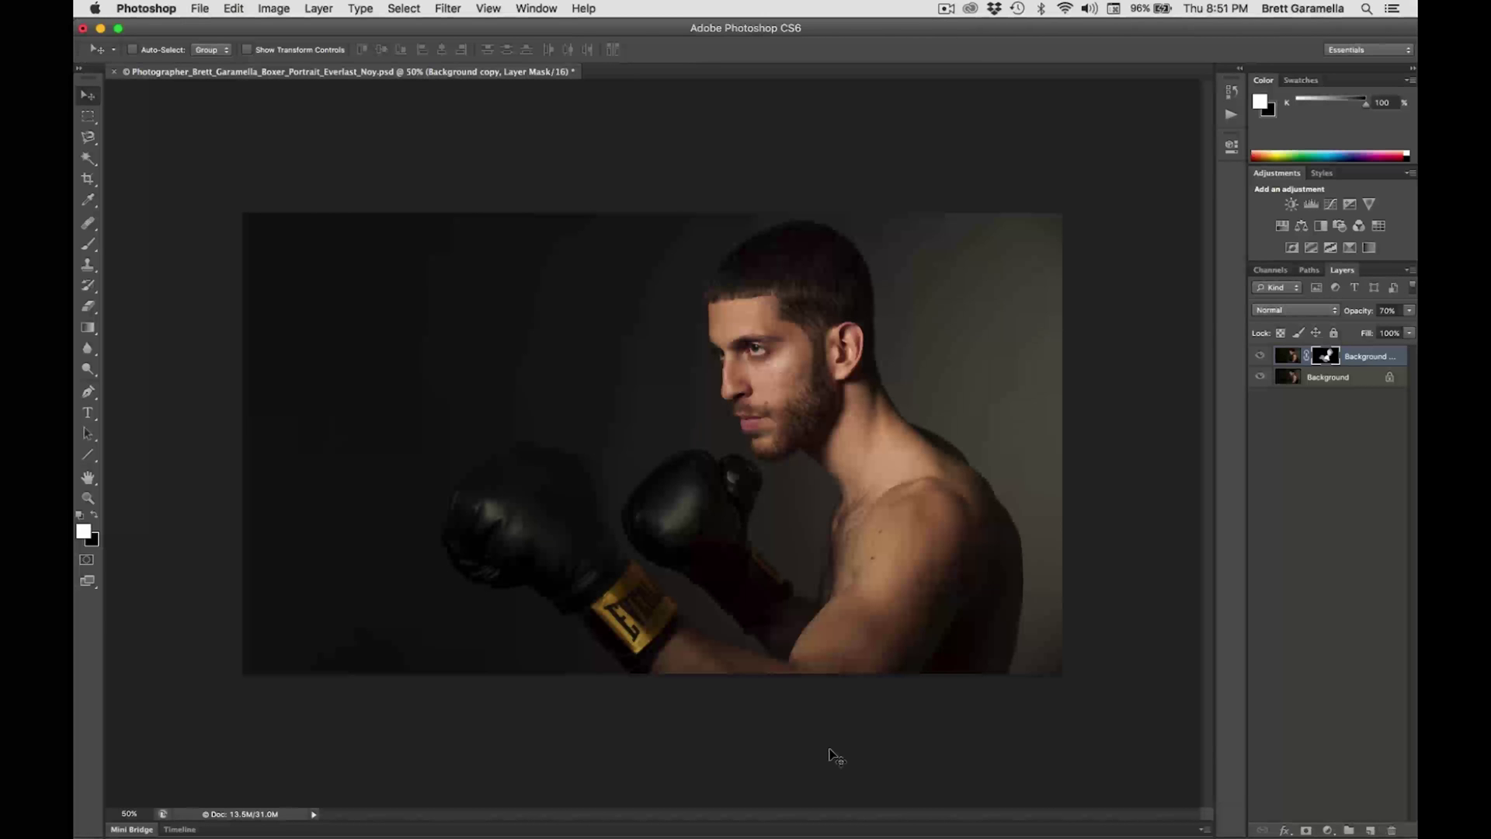